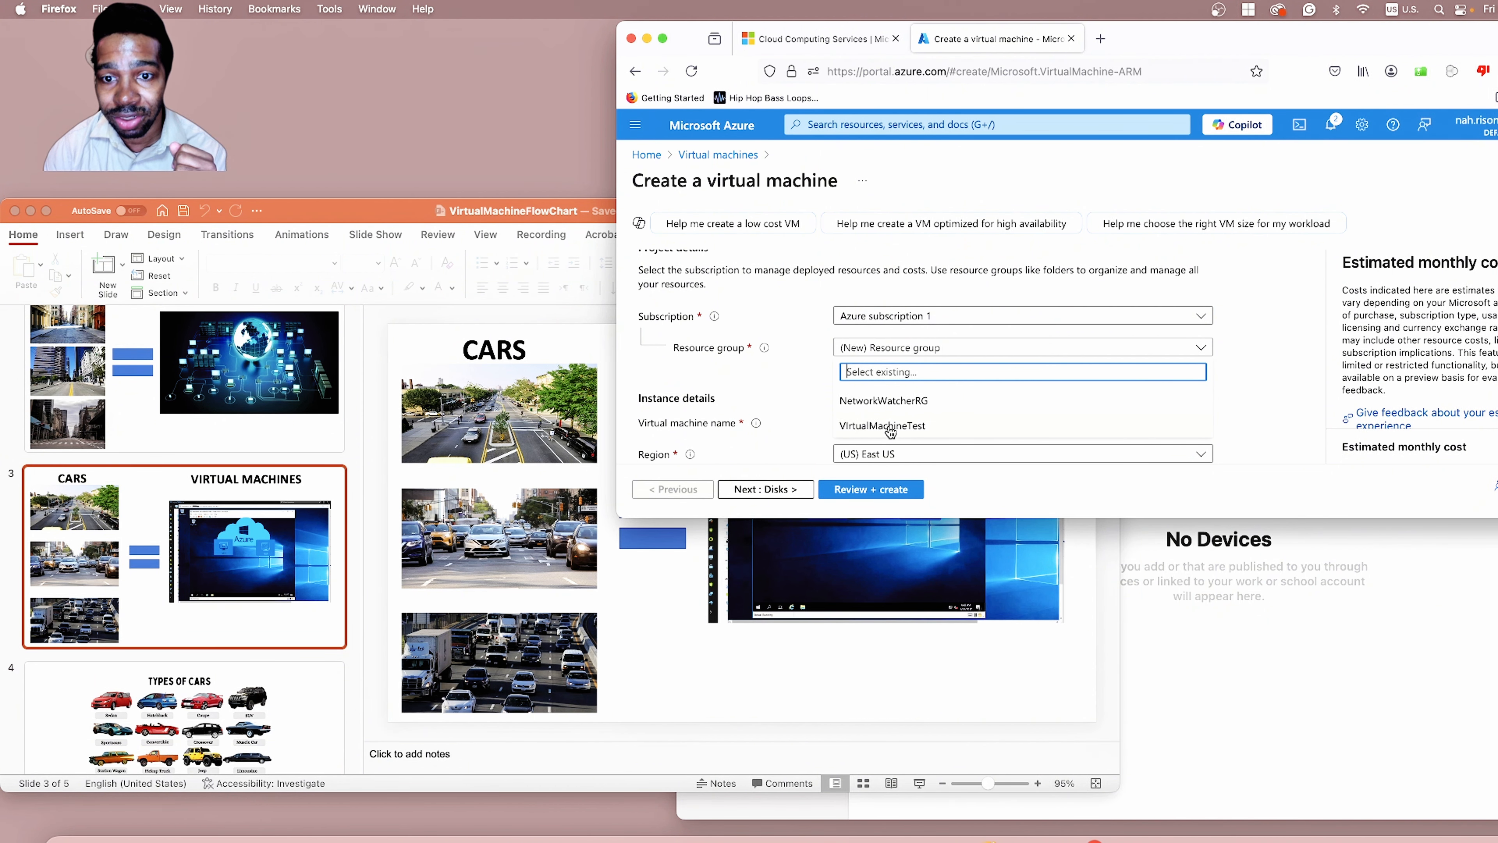
# Step: Assign the virtual machine to the existing VirtualMachineTest resource group and name it windowsVM
pyautogui.click(890, 426)
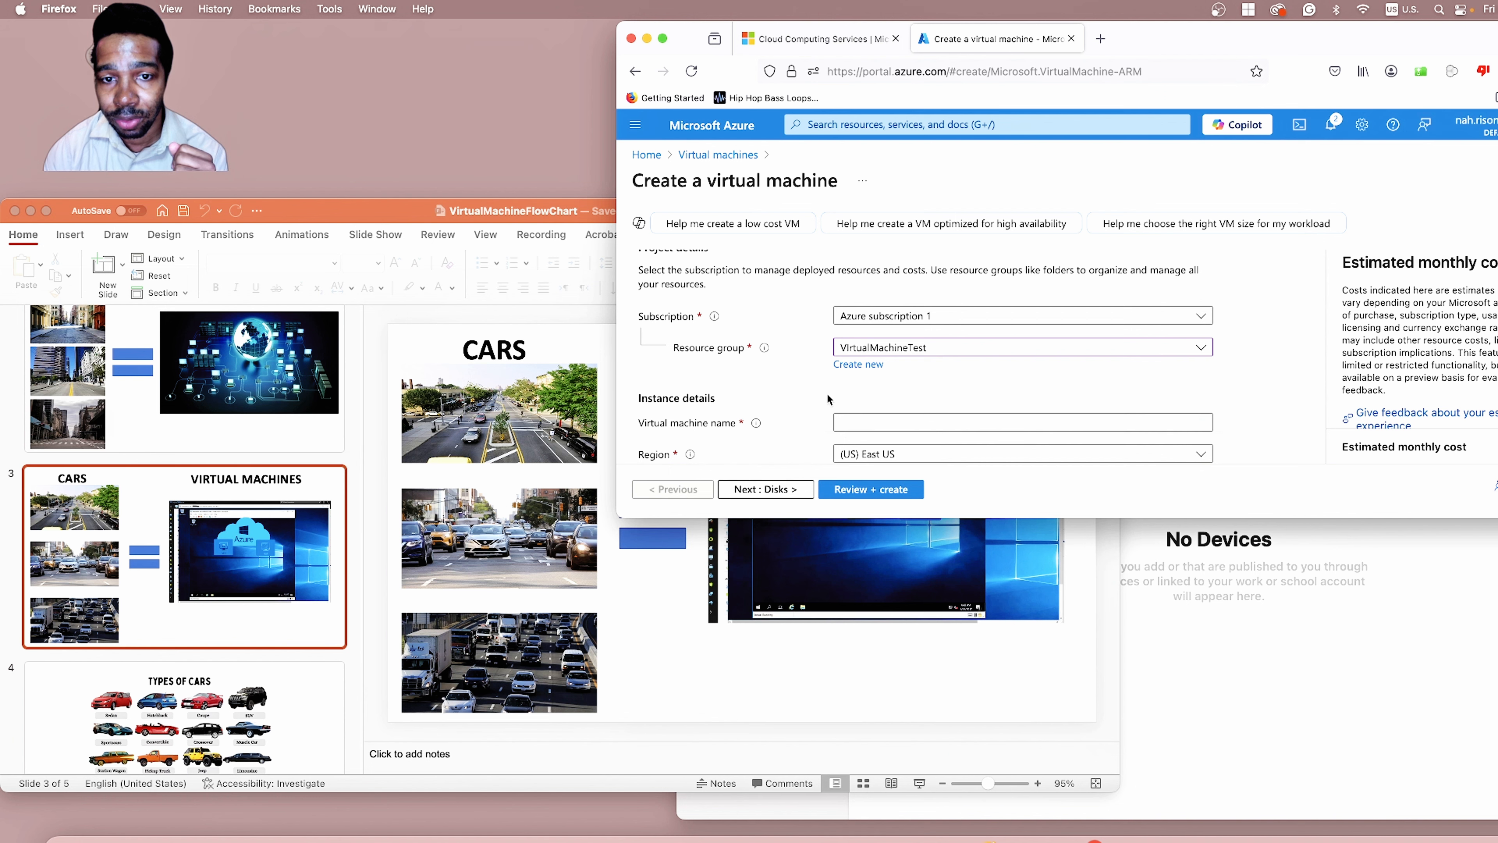
pyautogui.scroll(-1, 802, 395)
pyautogui.scroll(-1, 780, 398)
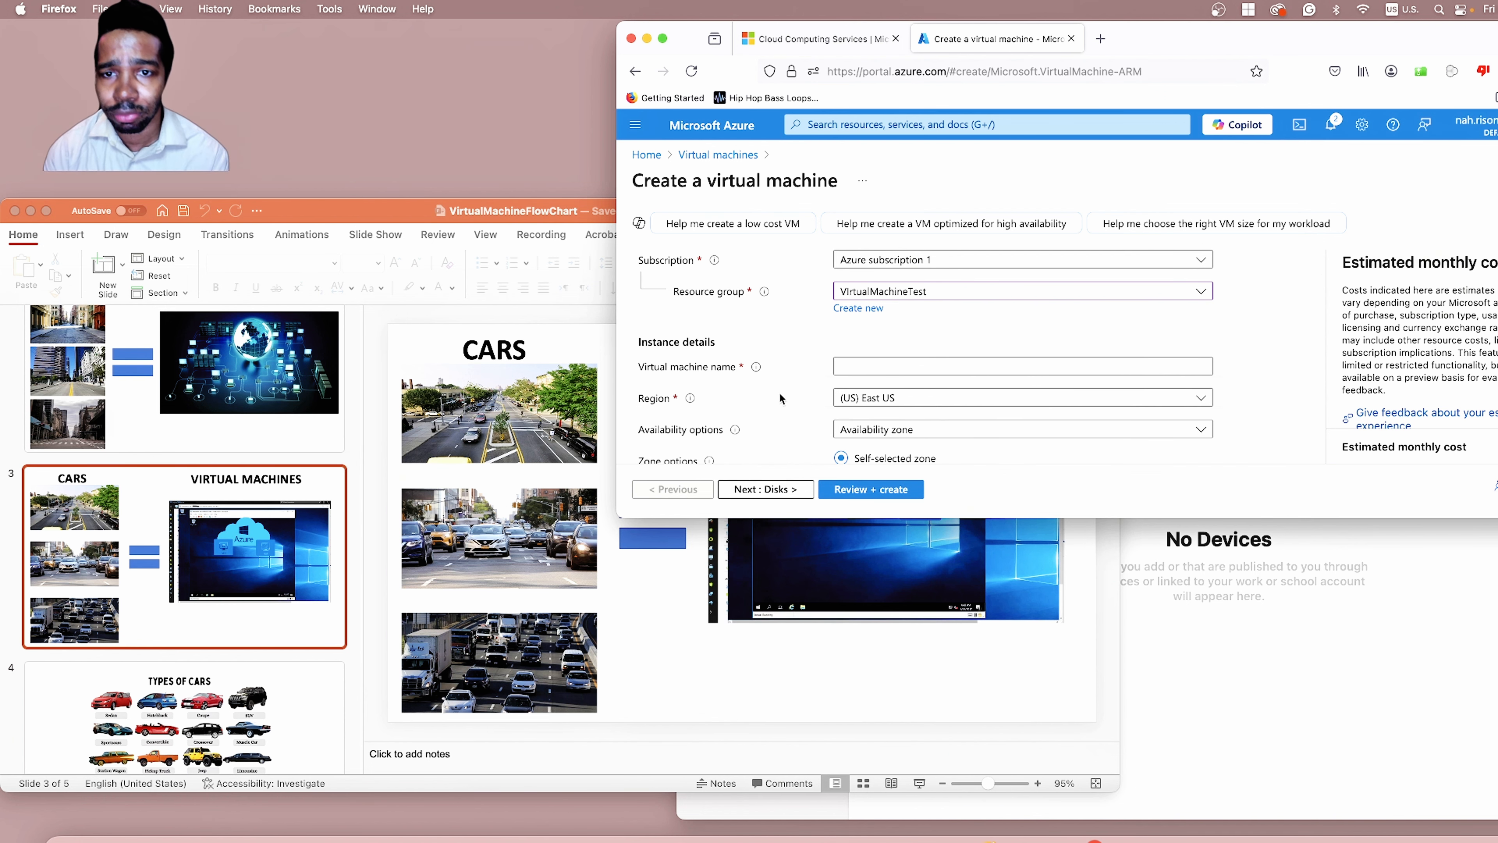
pyautogui.click(902, 364)
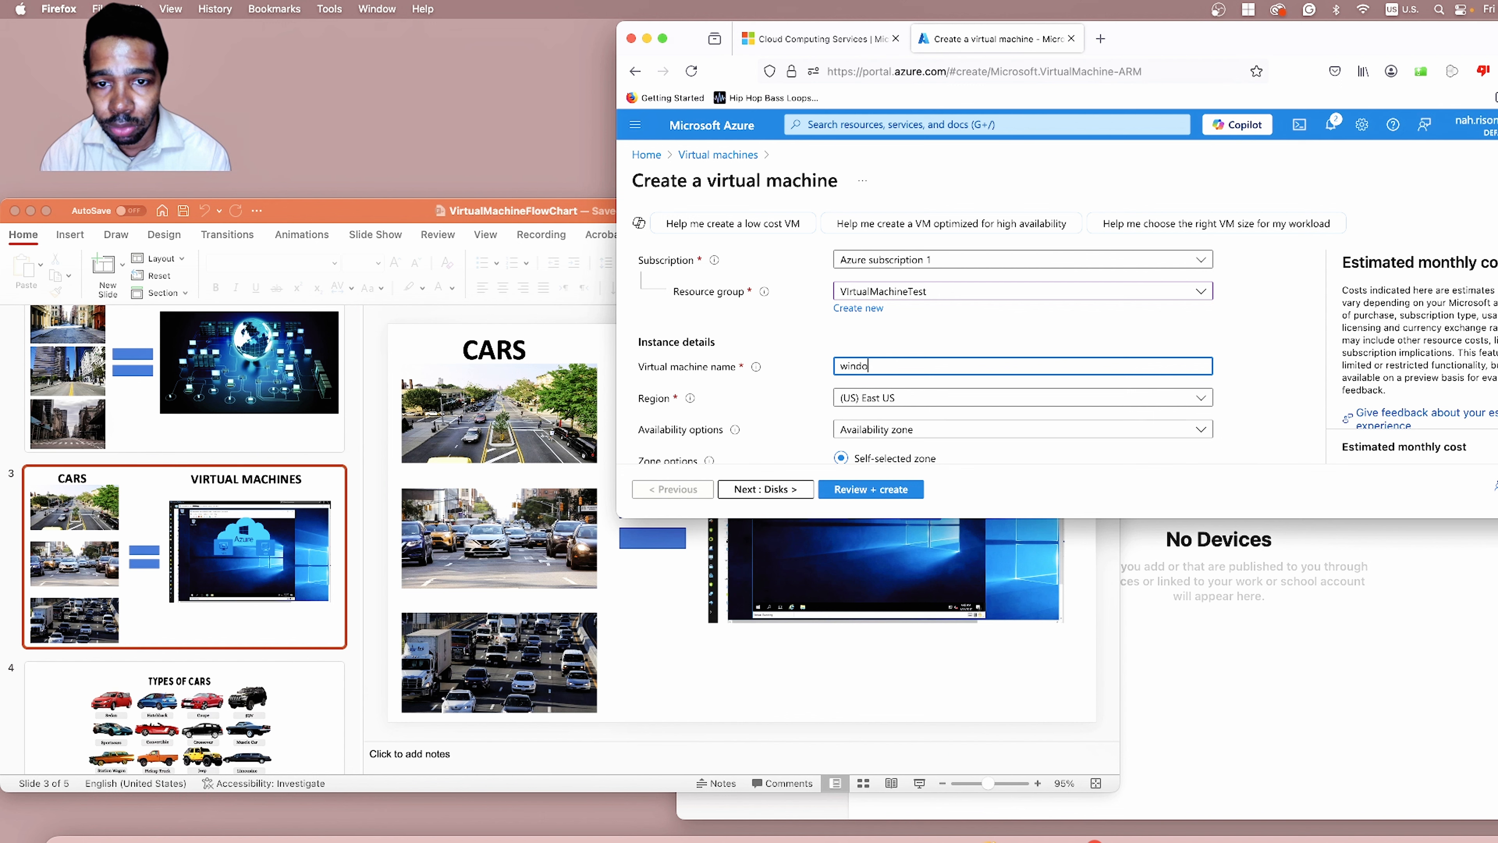
pyautogui.write('windows')
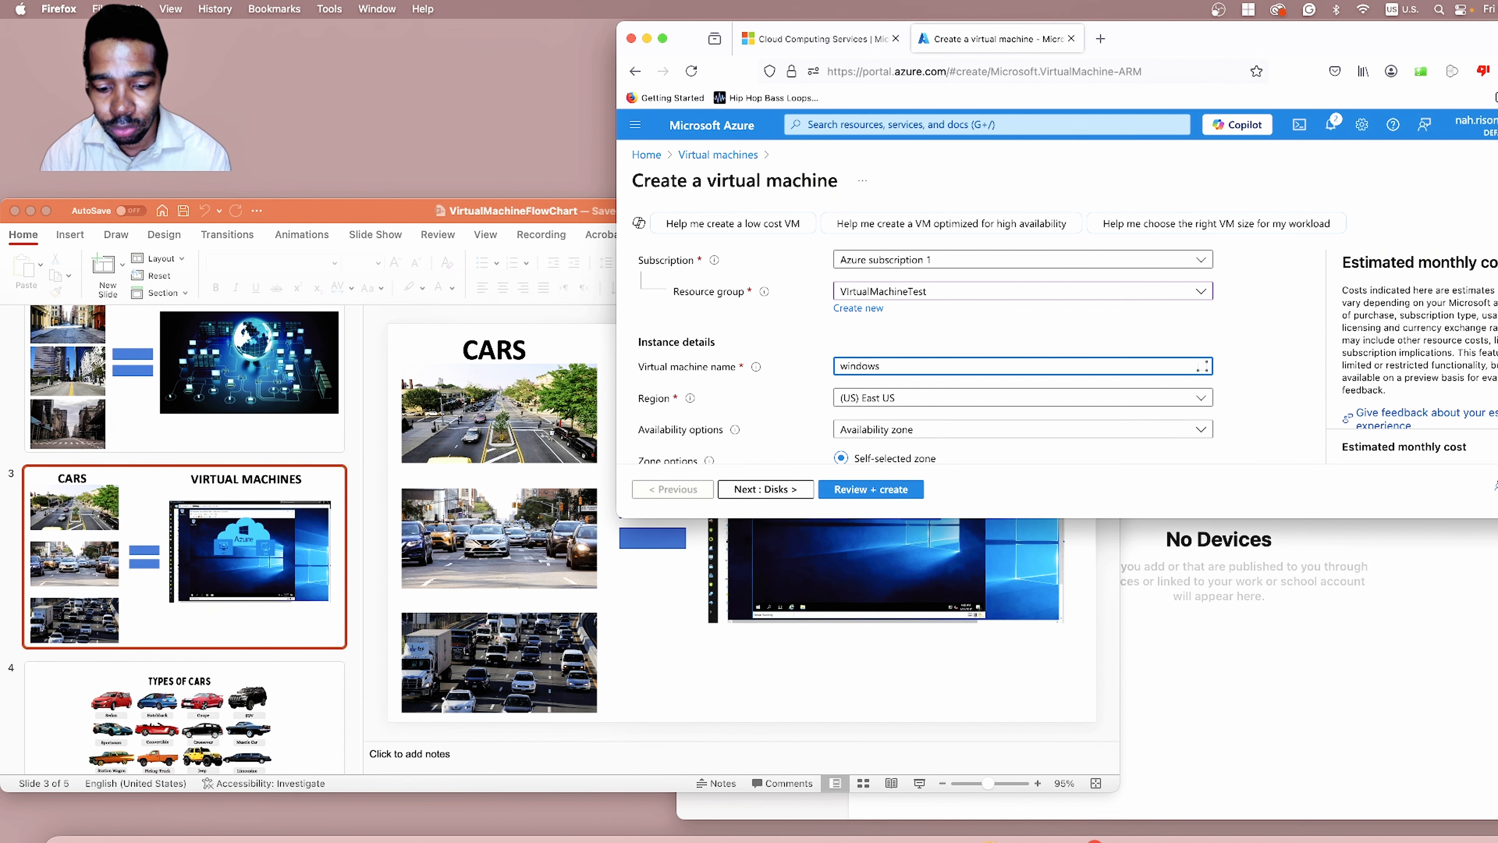
pyautogui.write('VM')
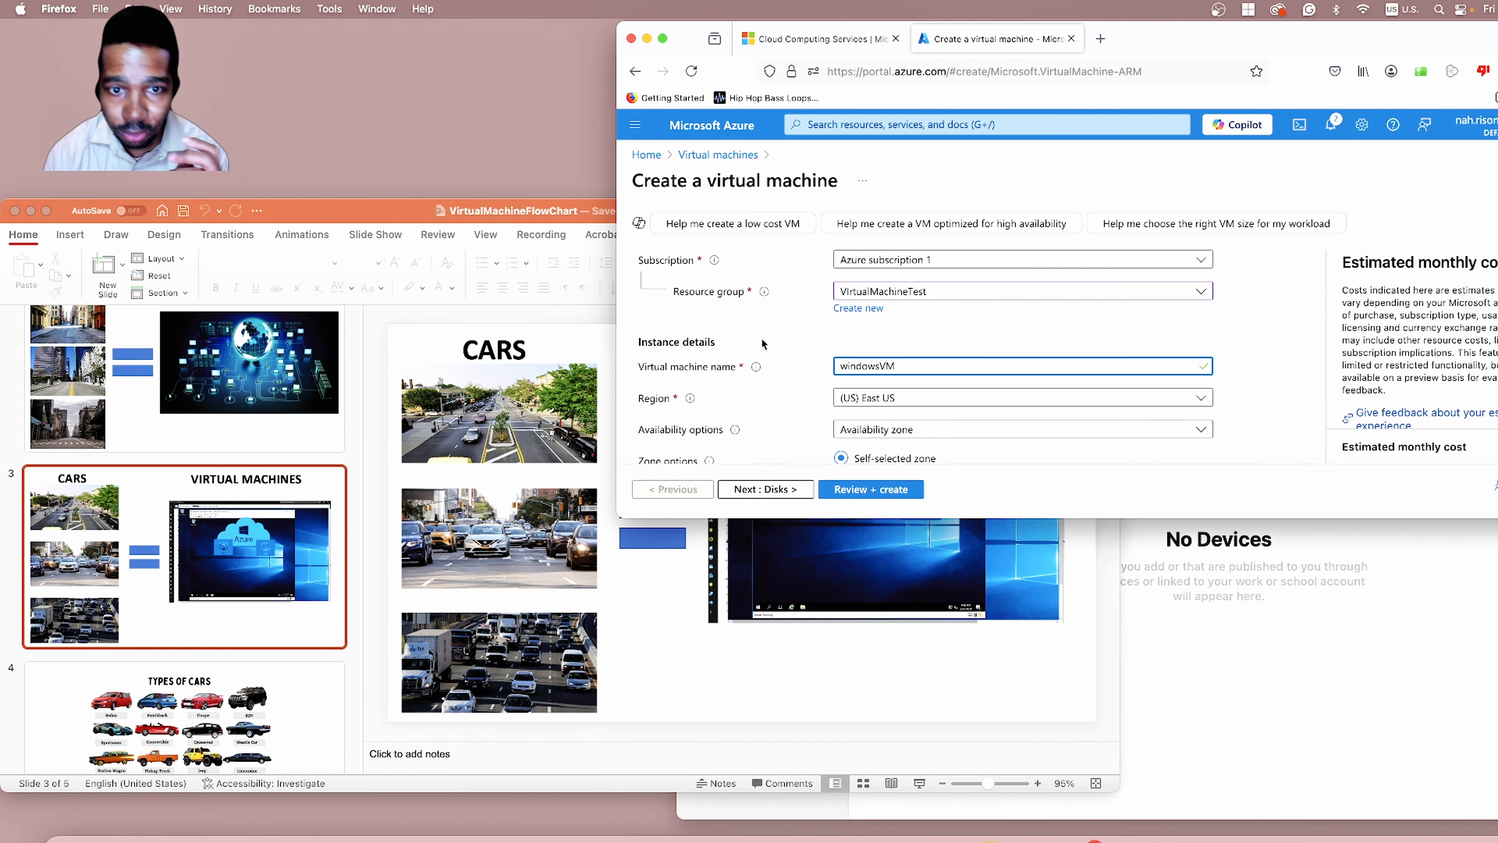
# Step: Examine the available regions and review the availability, security, architecture and size settings of the virtual machine
pyautogui.scroll(-2, 762, 348)
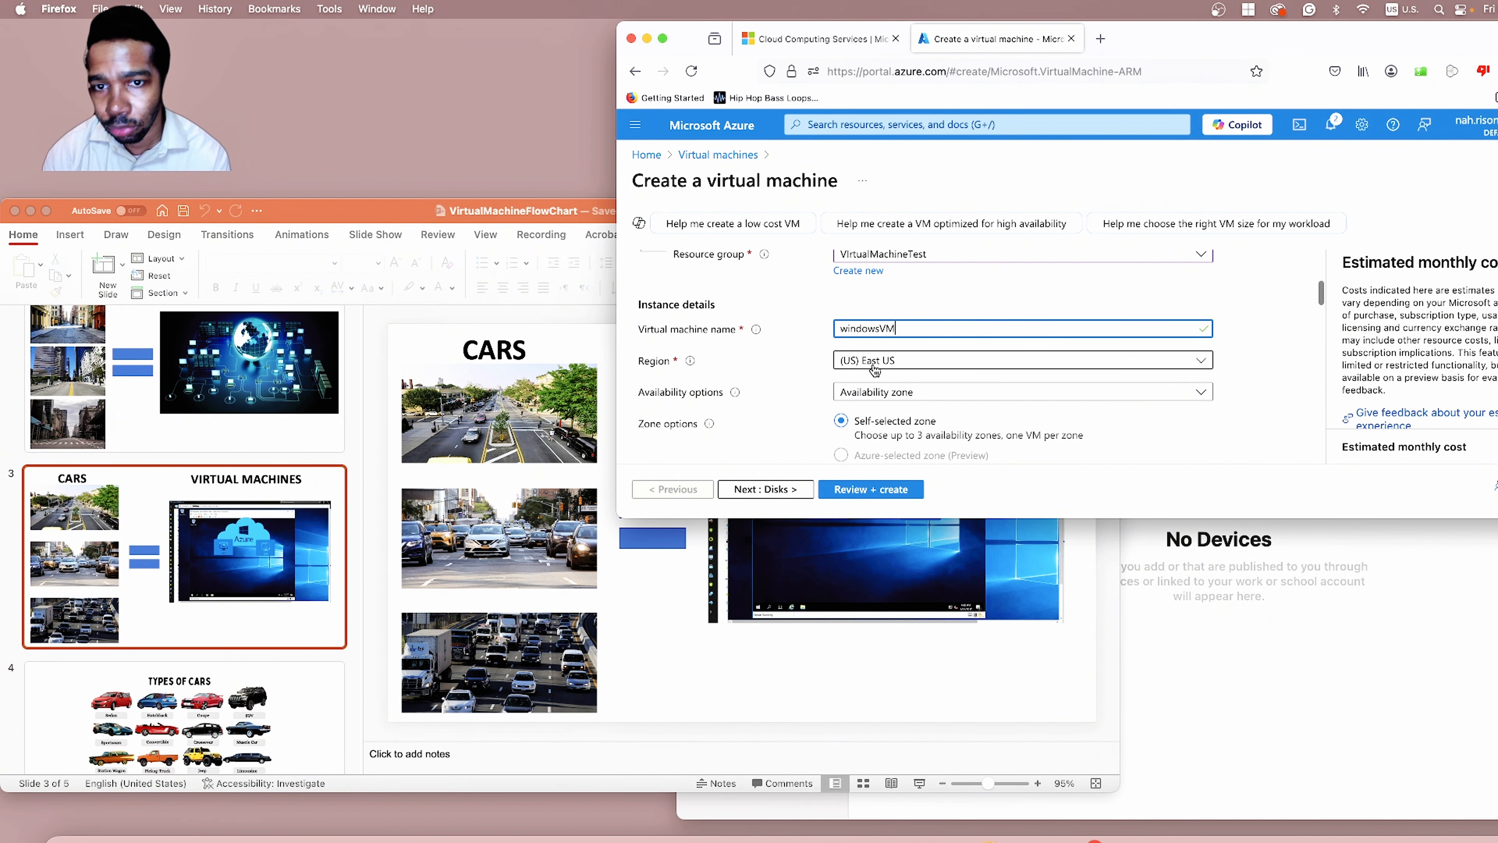
pyautogui.click(874, 363)
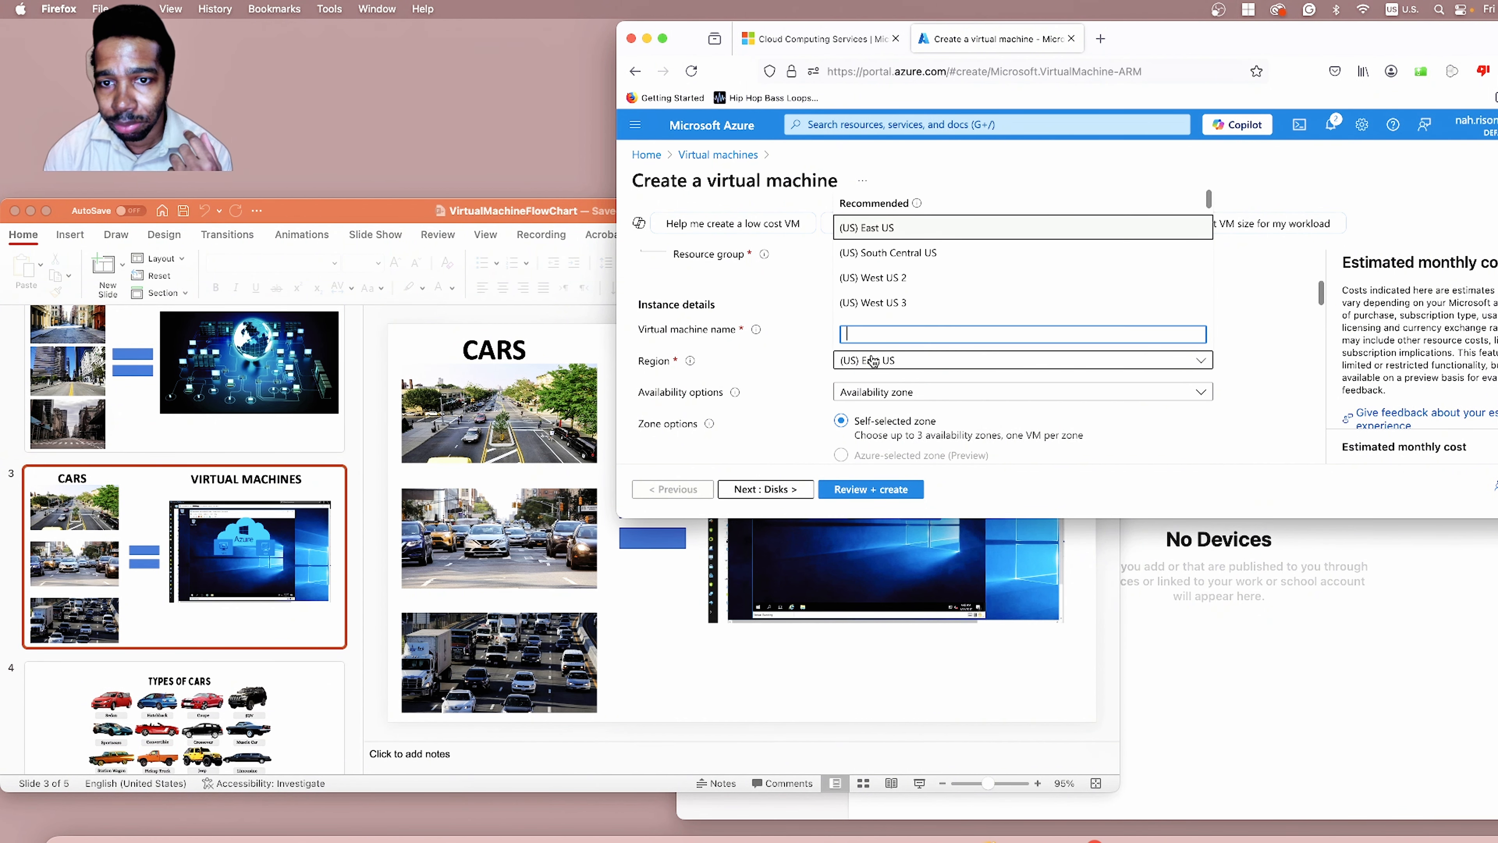
pyautogui.click(772, 356)
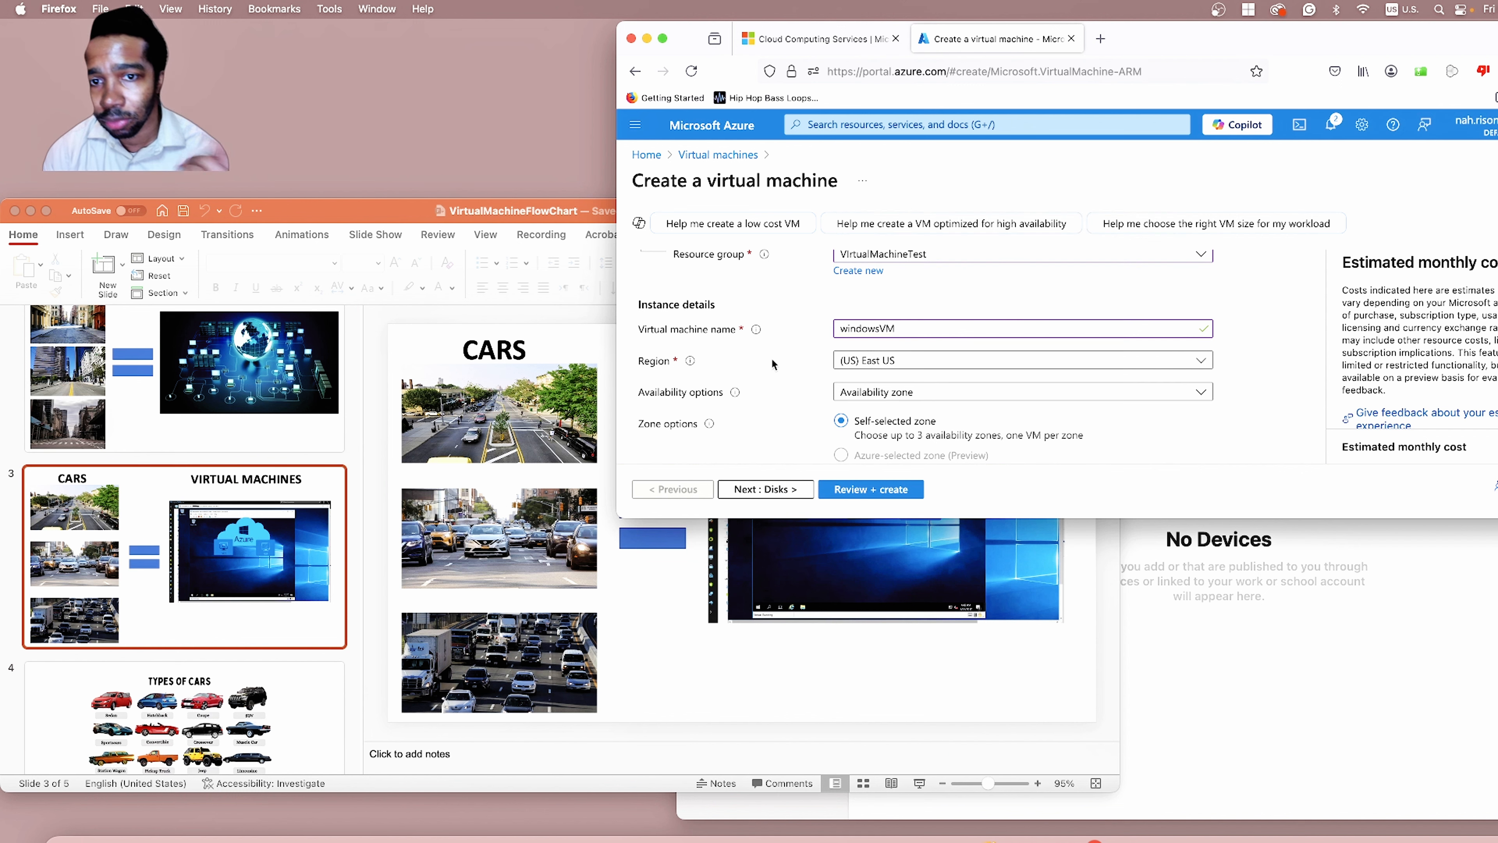
pyautogui.scroll(-2, 772, 357)
pyautogui.scroll(-3, 772, 361)
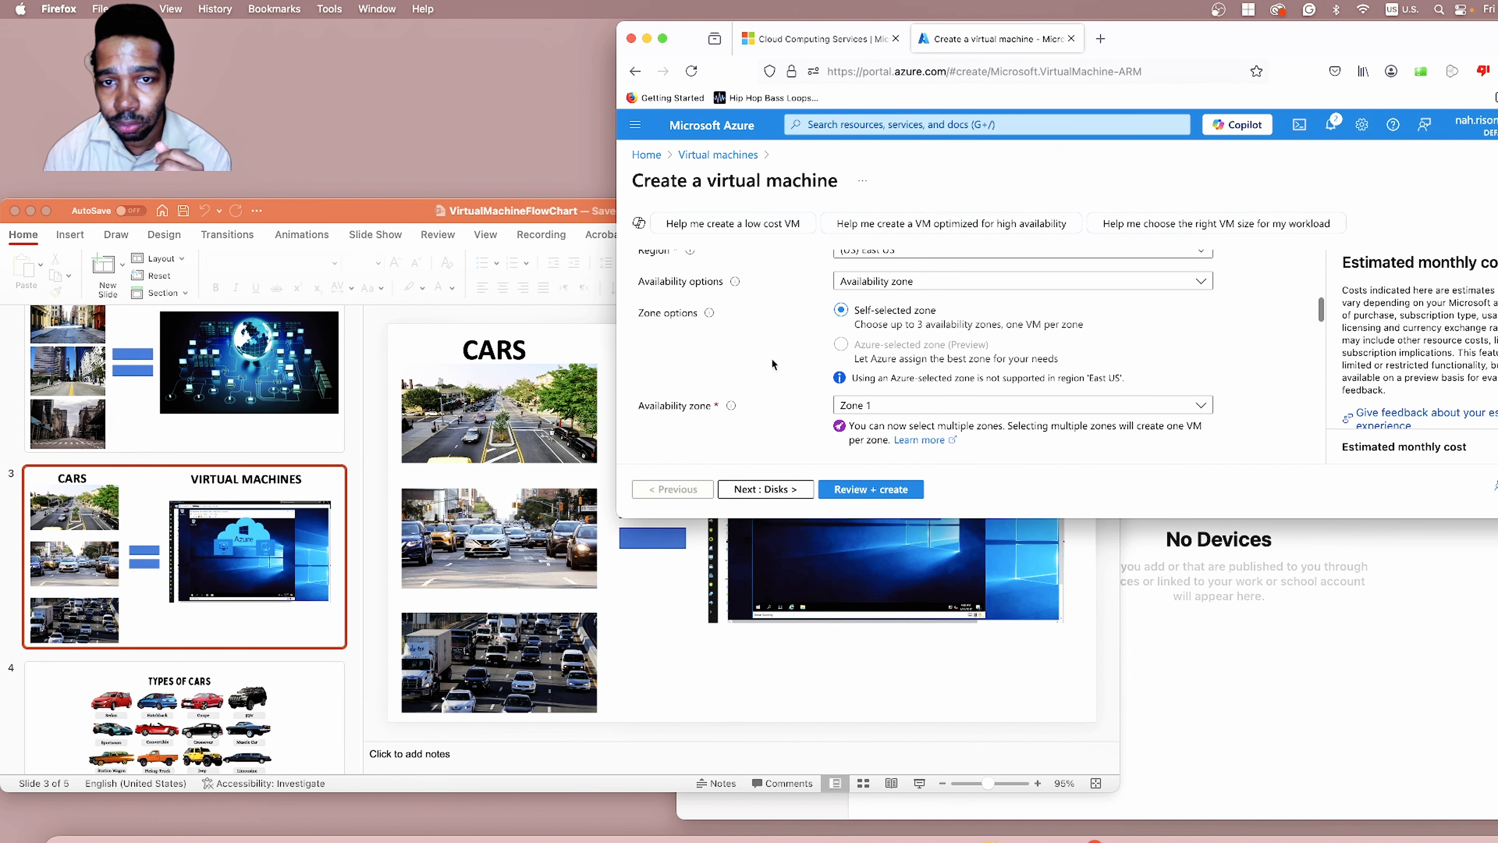
pyautogui.scroll(-6, 771, 357)
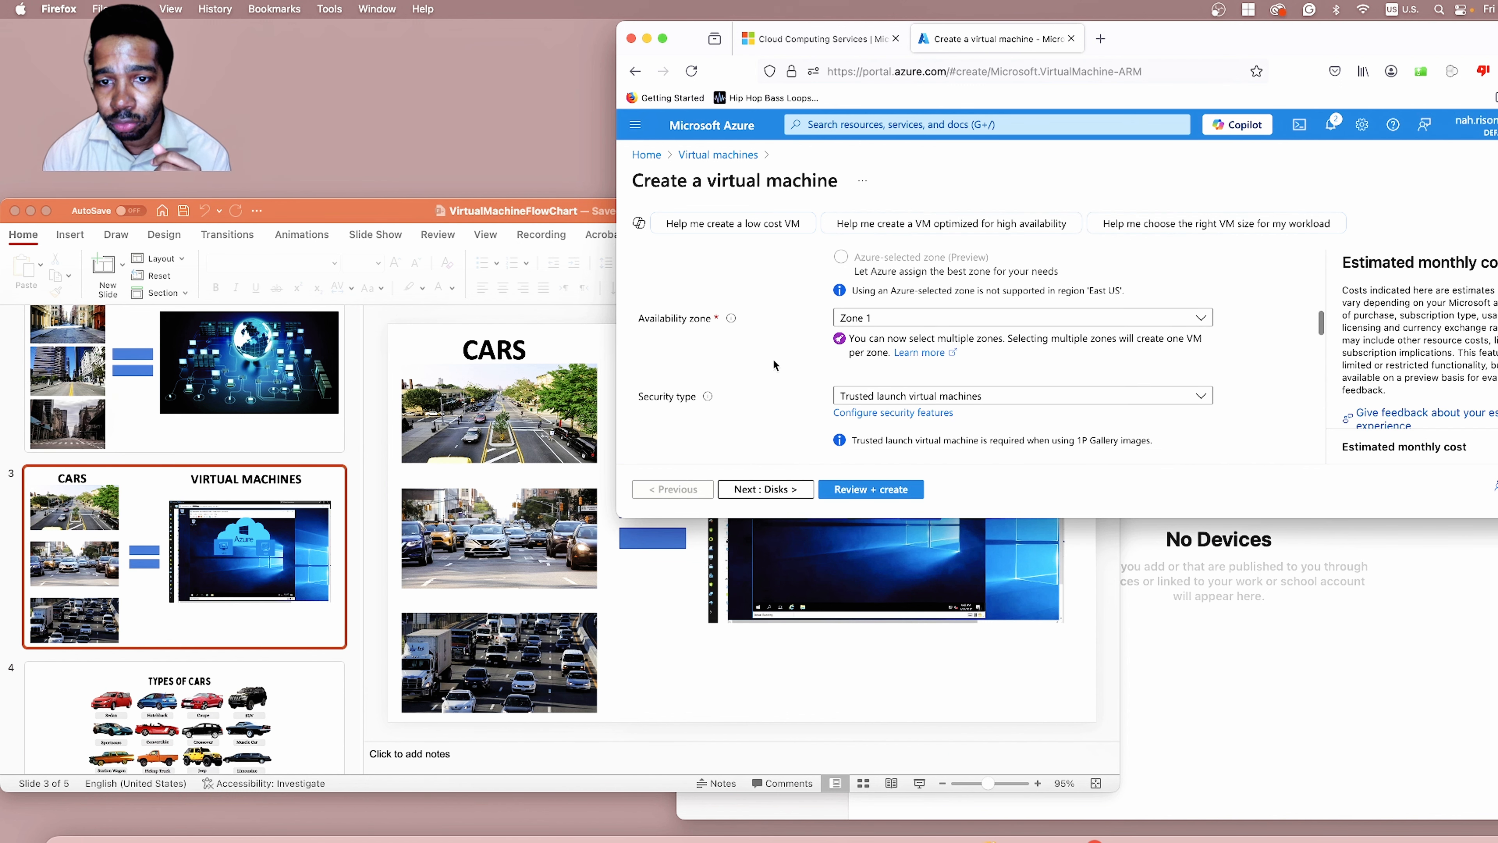
pyautogui.scroll(-5, 772, 363)
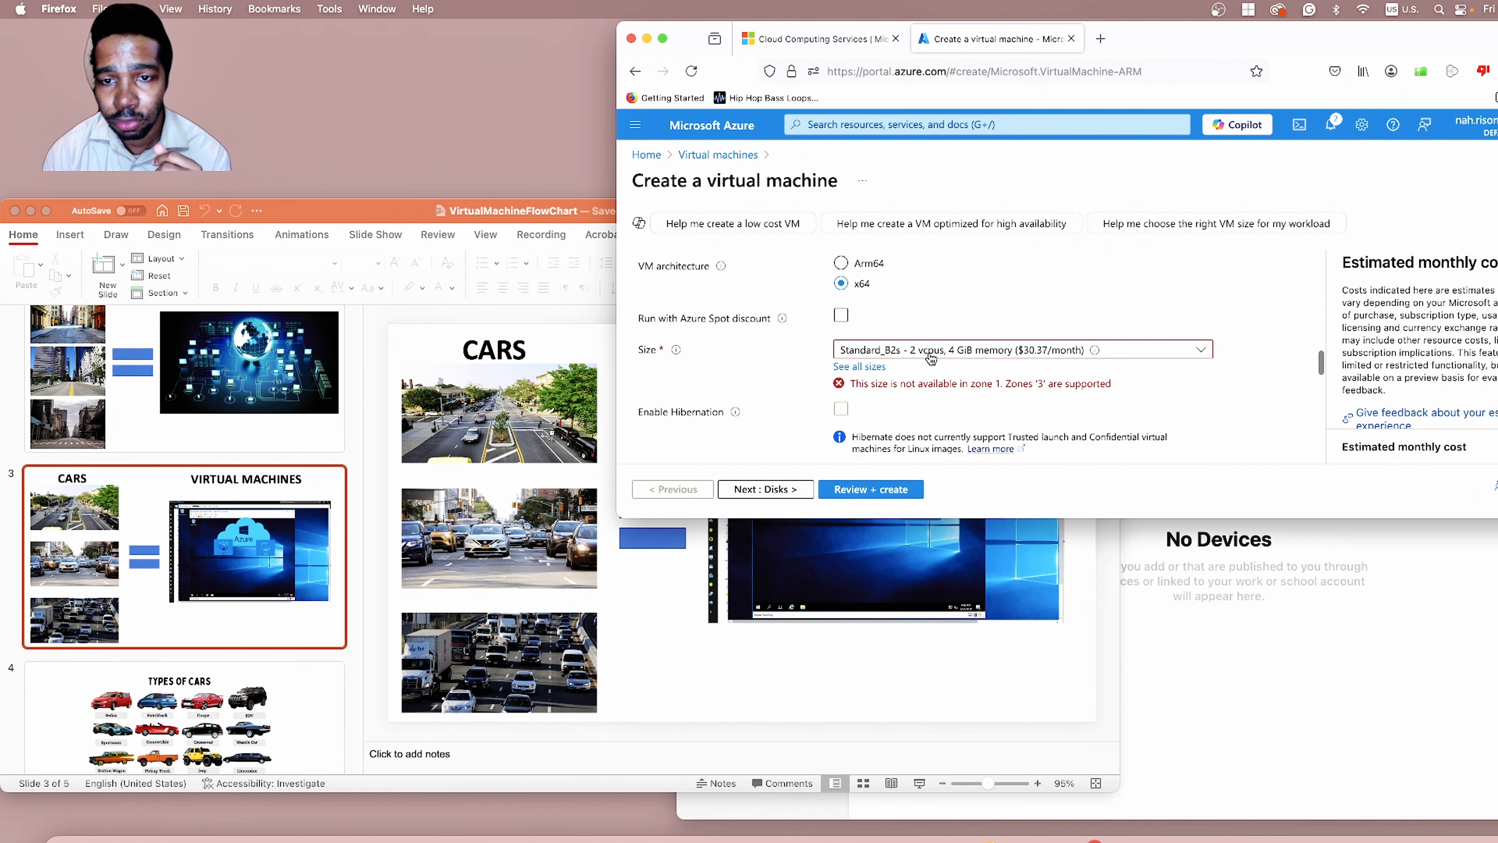
pyautogui.scroll(-1, 917, 357)
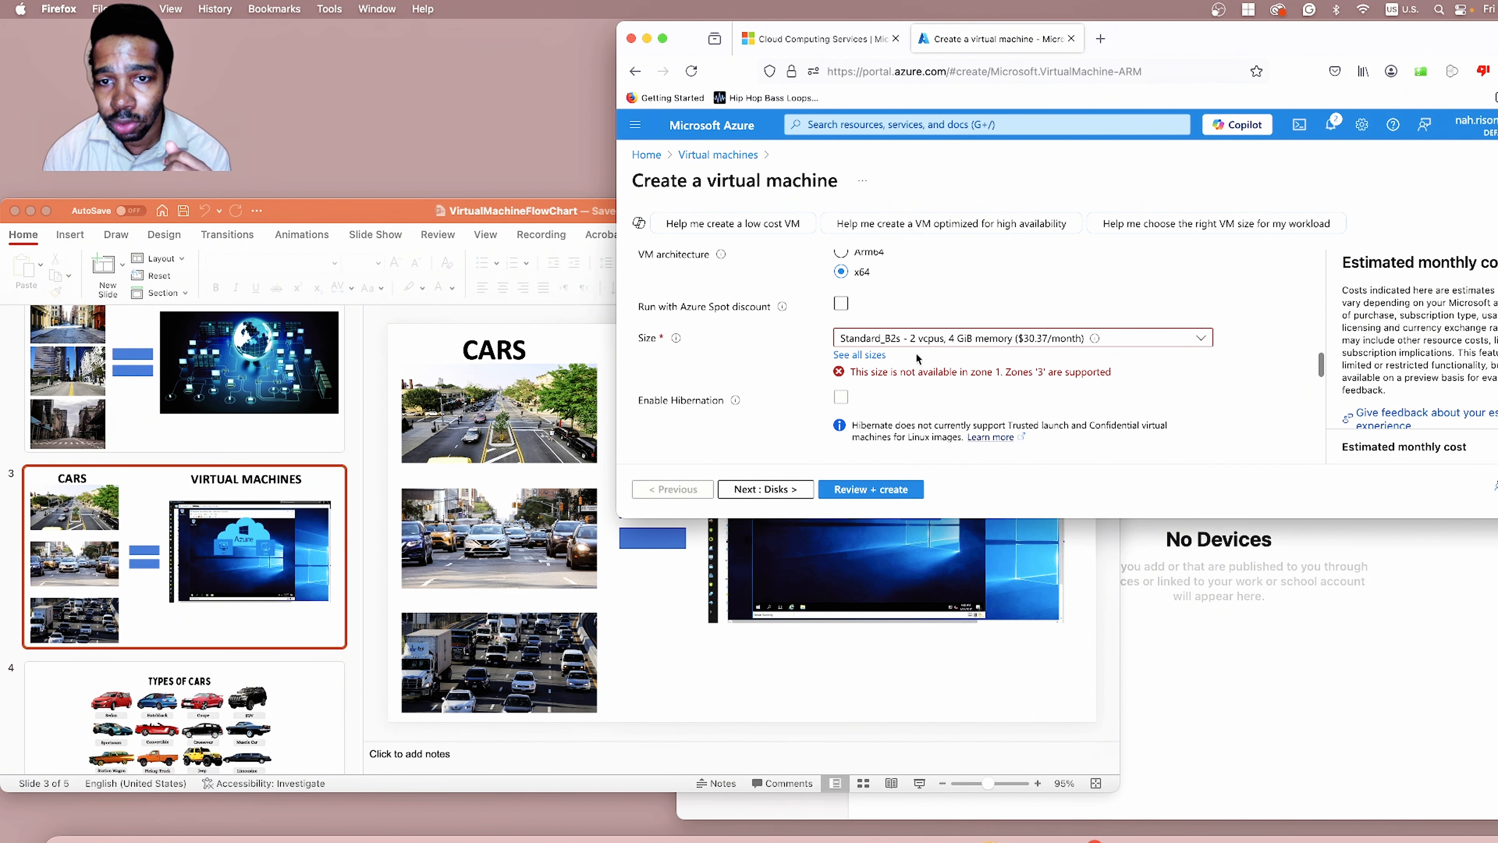
pyautogui.scroll(1, 915, 351)
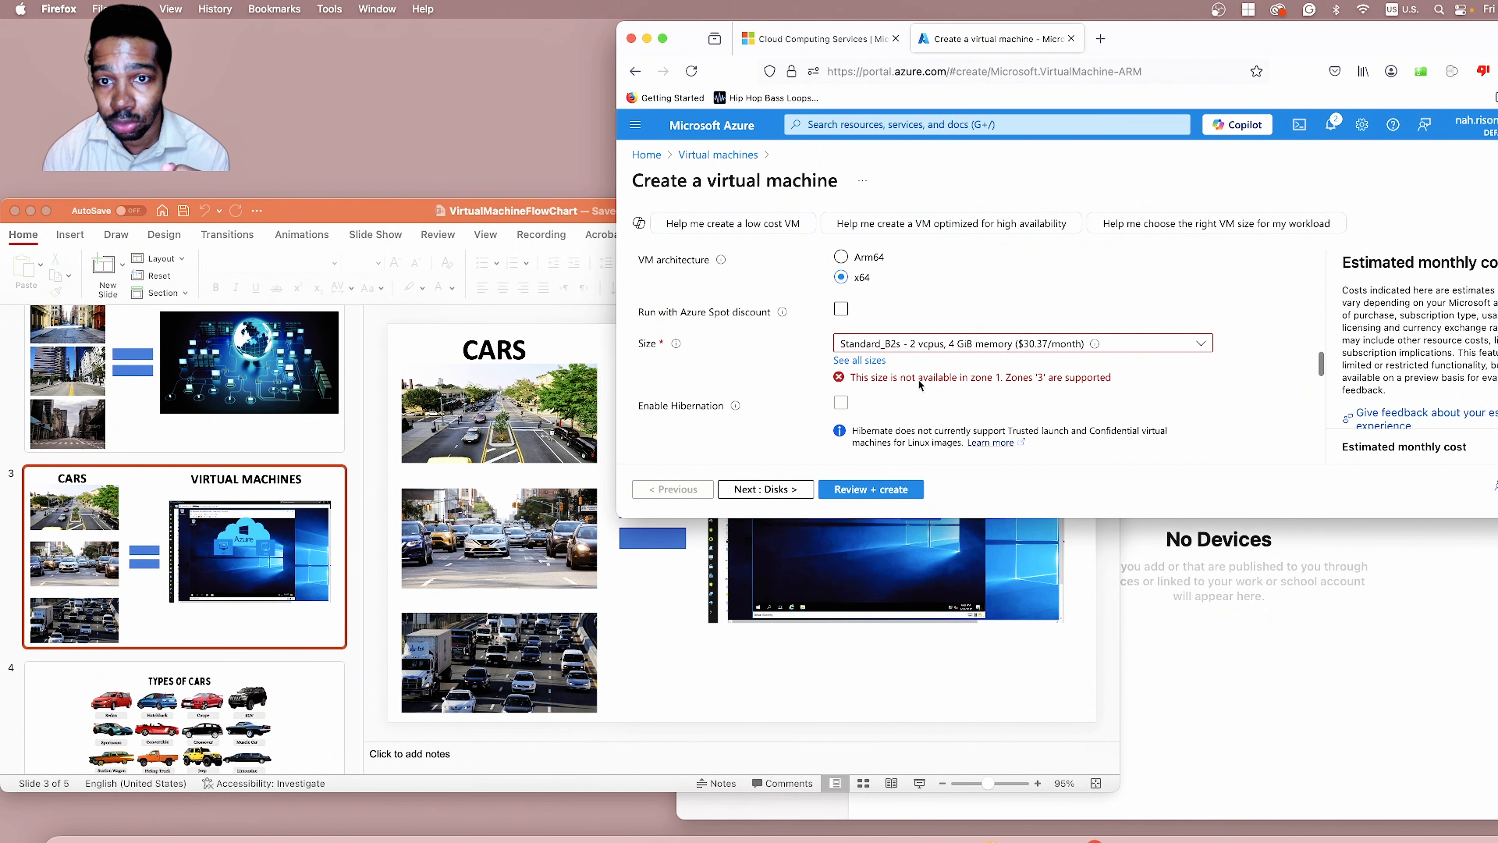
# Step: Change the virtual machine's availability zone selection to Zone 3 only, deselecting Zone 1
pyautogui.scroll(5, 922, 382)
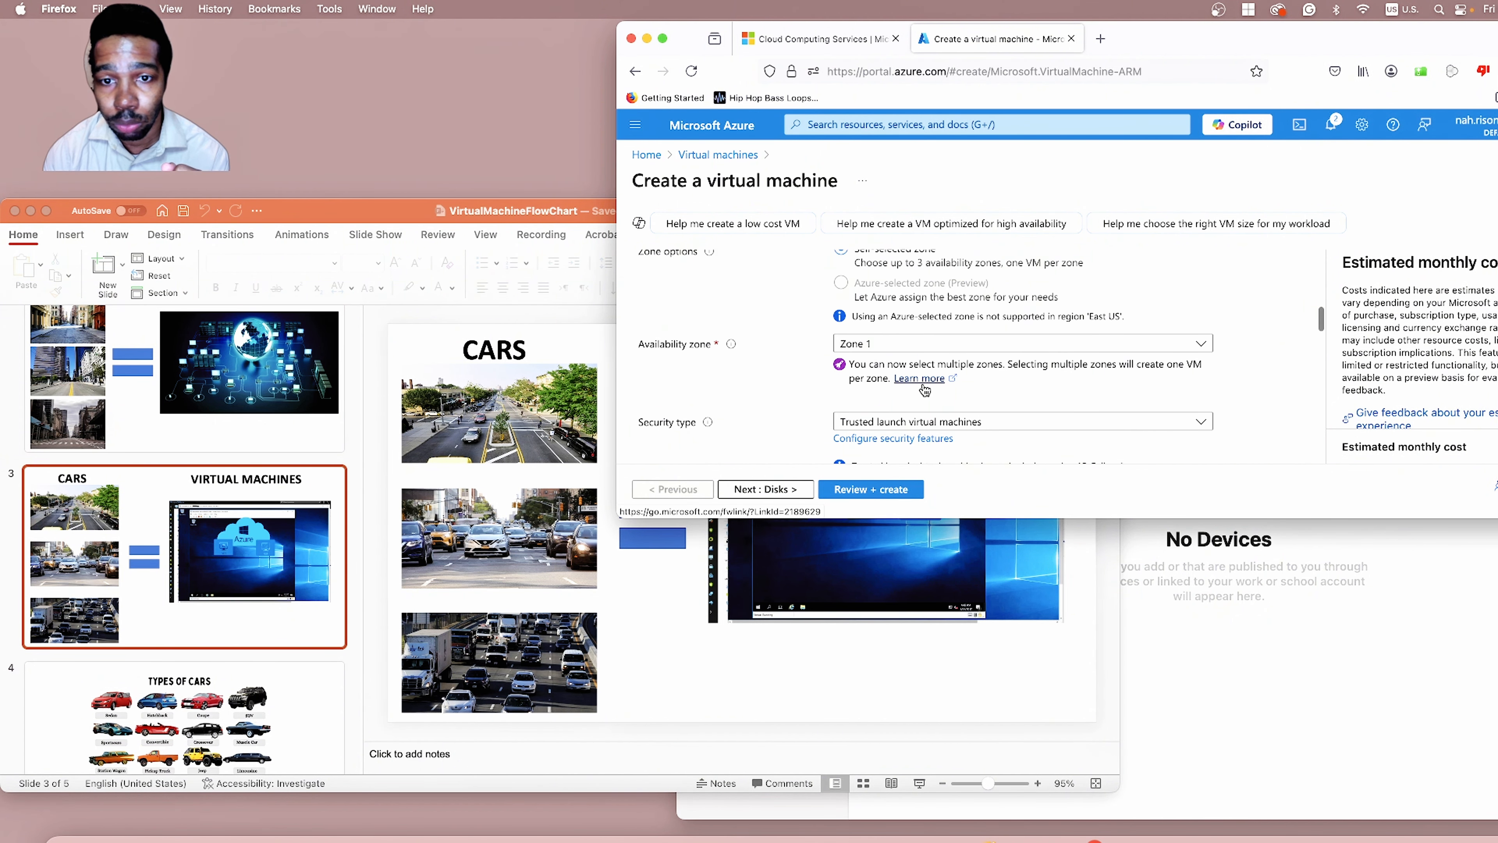
pyautogui.click(1091, 344)
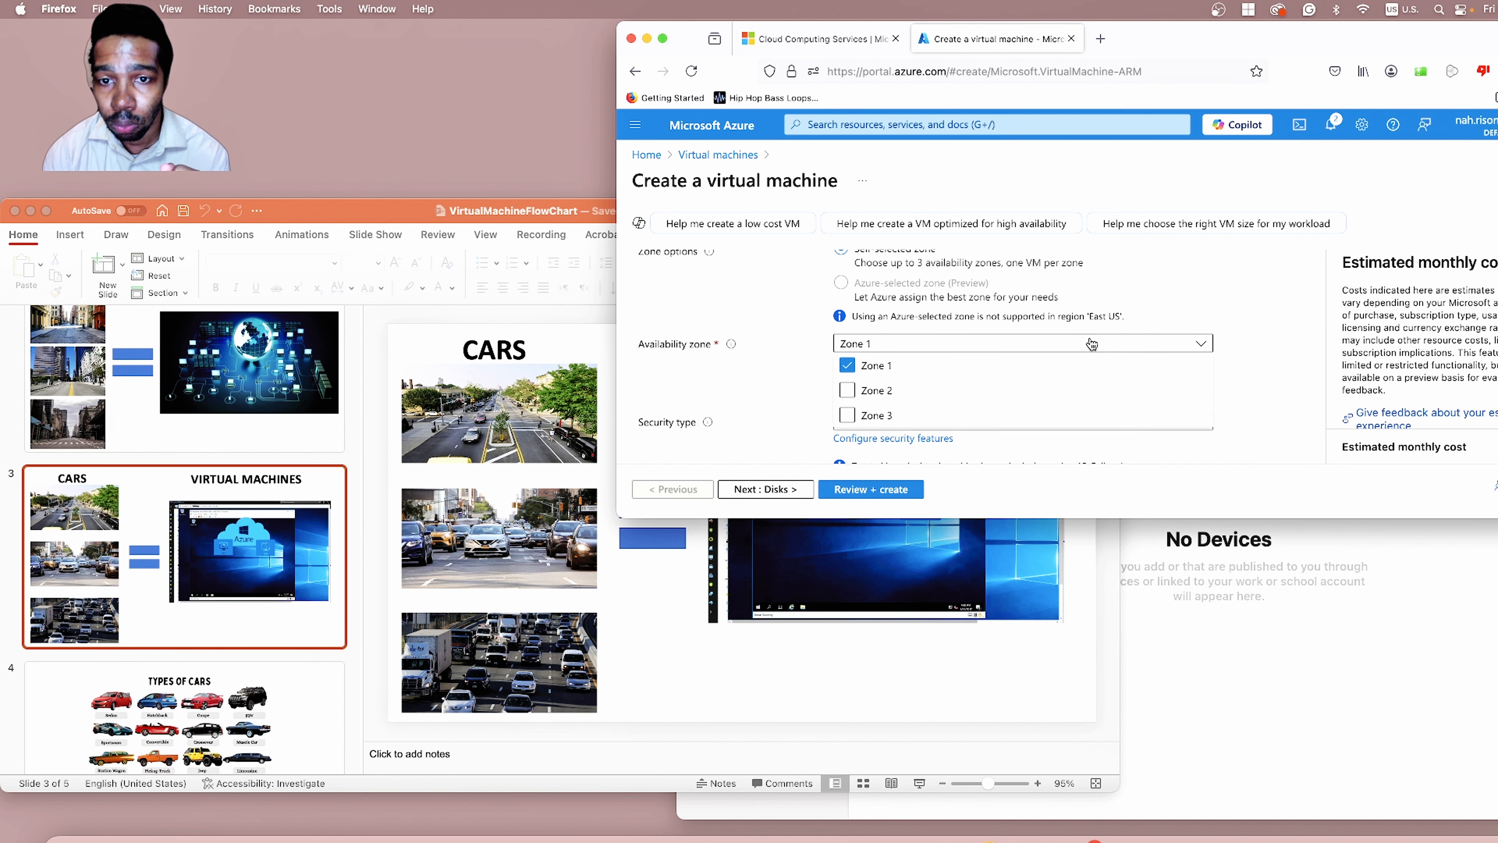
pyautogui.click(867, 366)
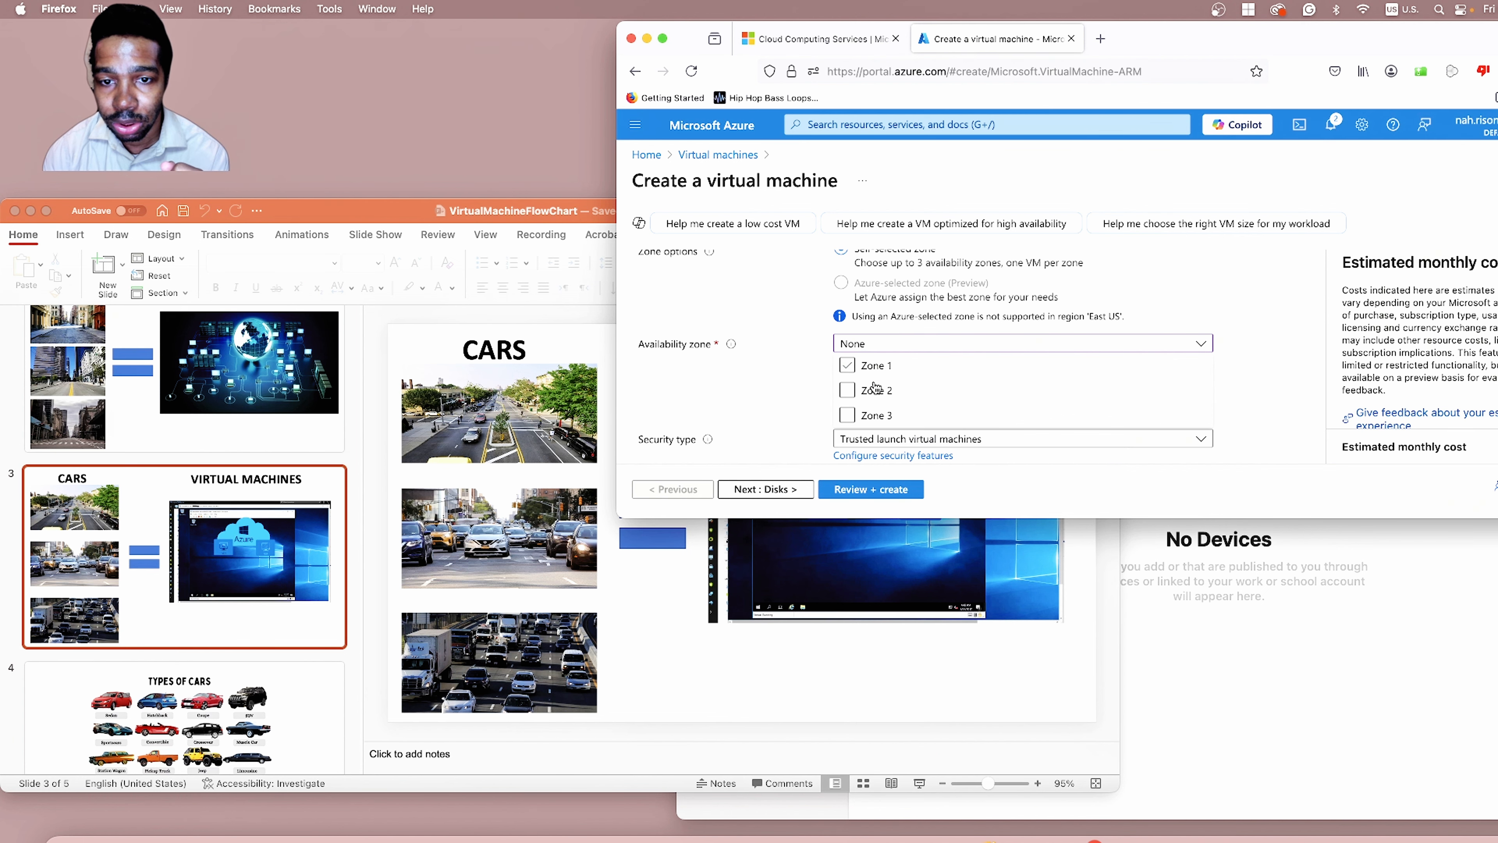
pyautogui.click(850, 416)
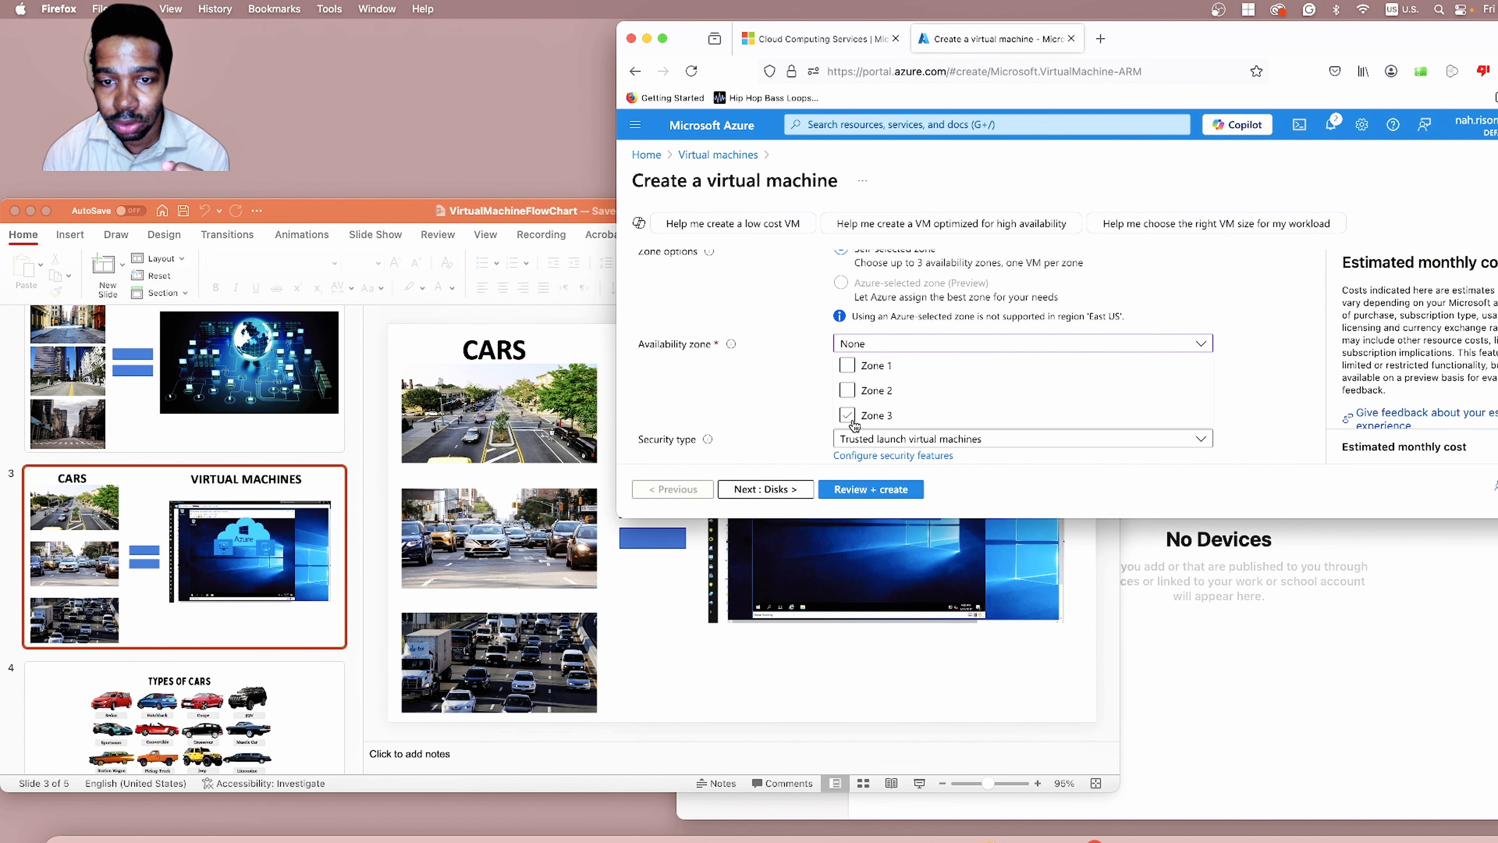
pyautogui.click(1249, 356)
pyautogui.scroll(-3, 1245, 361)
pyautogui.scroll(-3, 1244, 361)
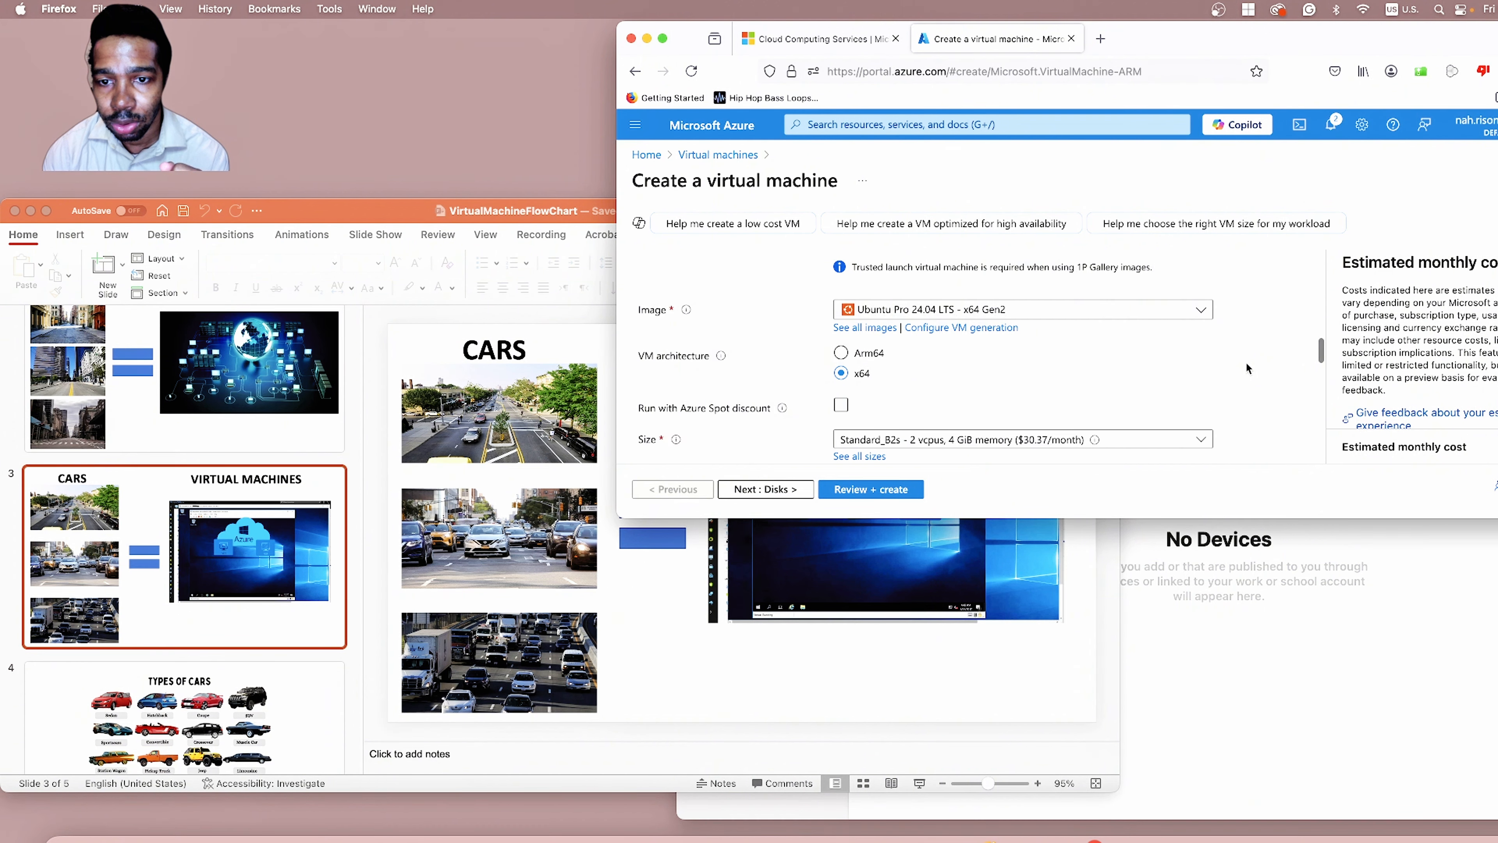
pyautogui.scroll(6, 1156, 366)
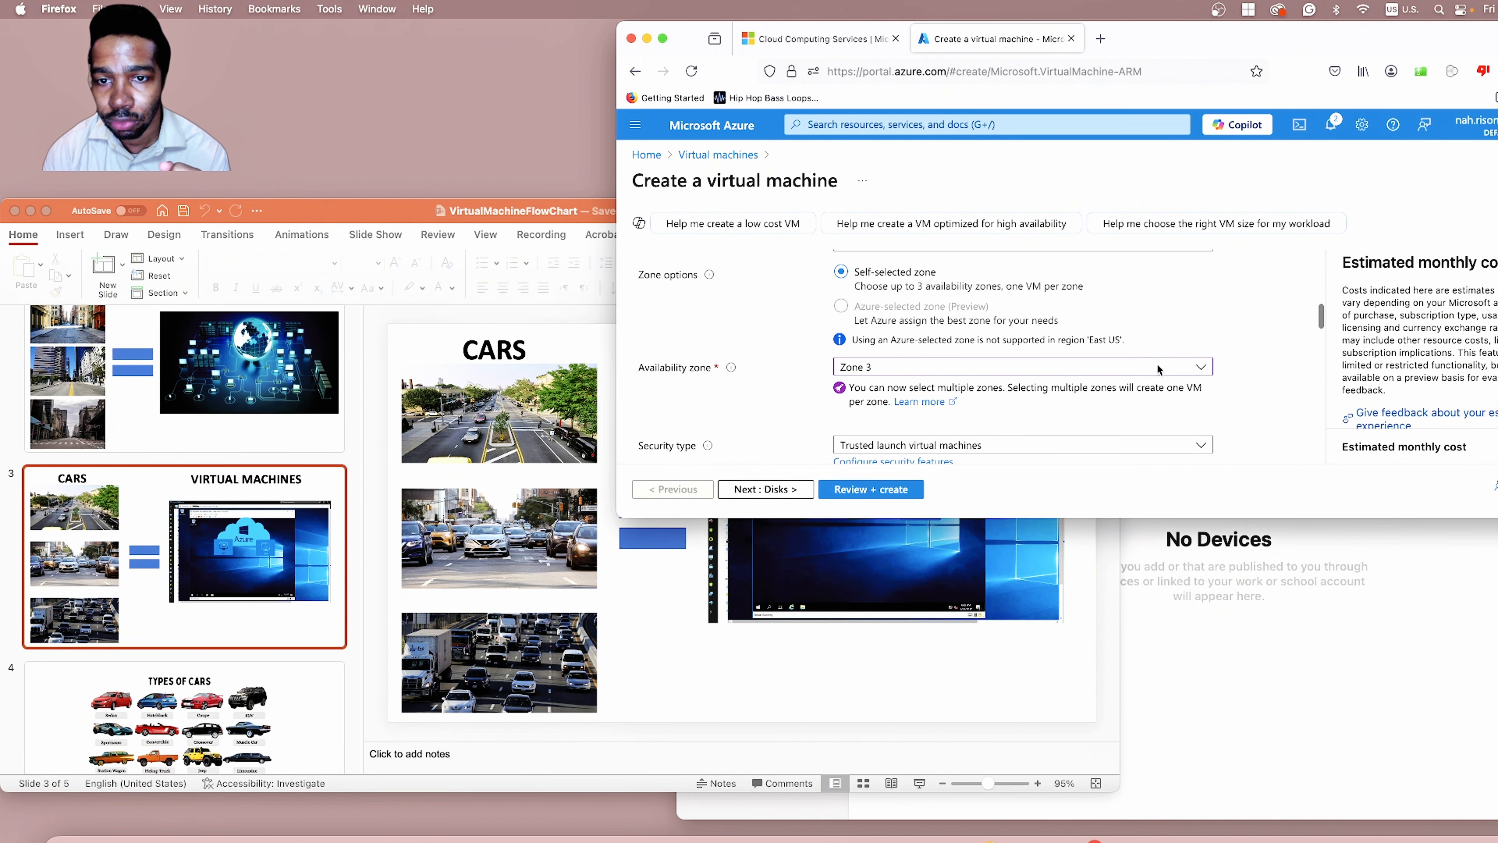
# Step: Set the virtual machine's image to Windows 10 Pro, version 22H2 - x64 Gen2
pyautogui.scroll(-4, 1158, 369)
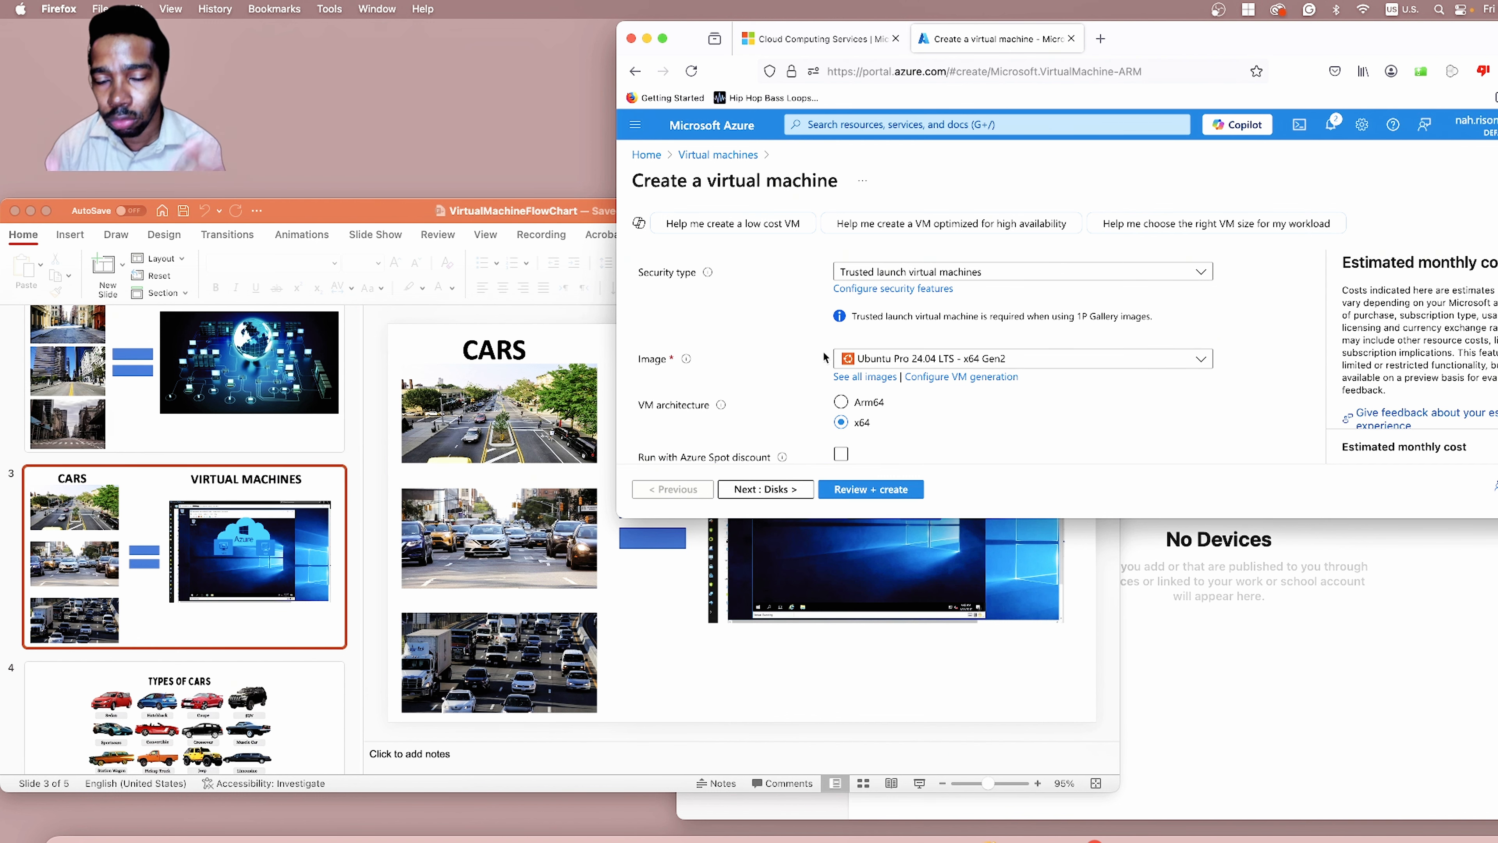
pyautogui.click(900, 363)
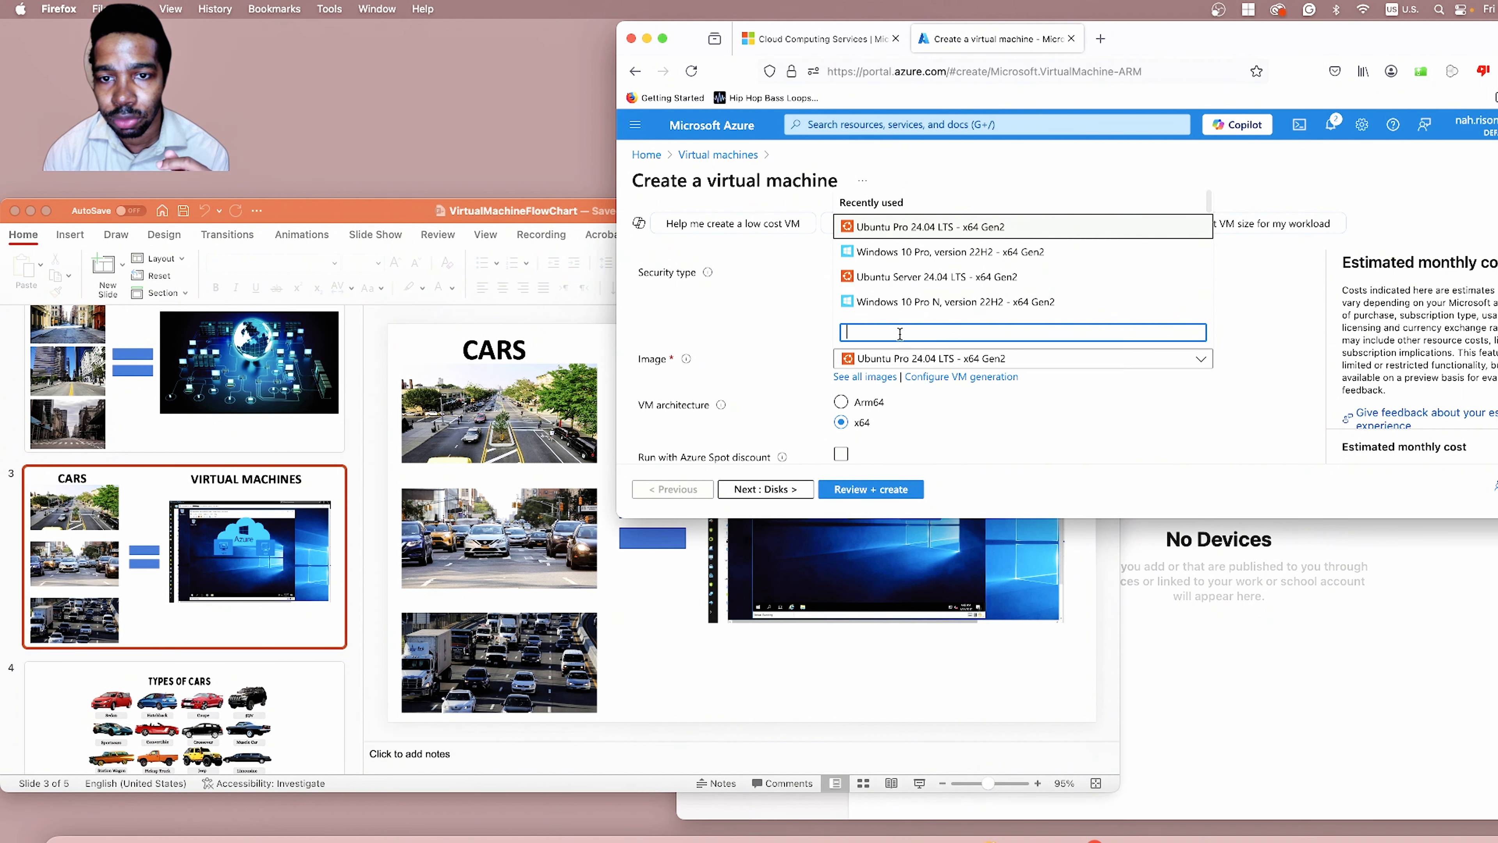
pyautogui.scroll(-2, 902, 301)
pyautogui.scroll(-2, 902, 302)
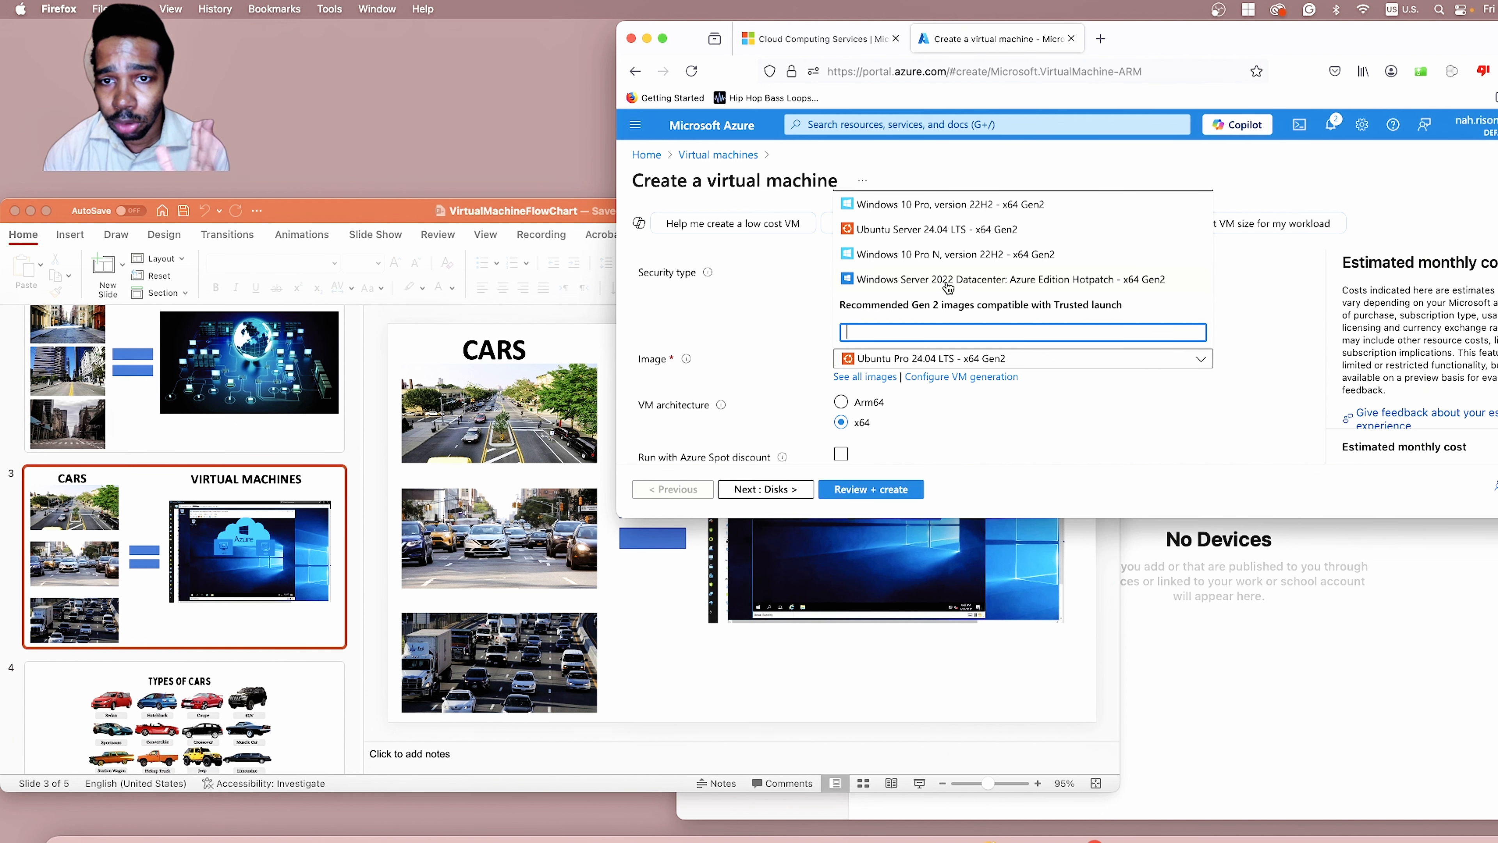
pyautogui.scroll(1, 940, 285)
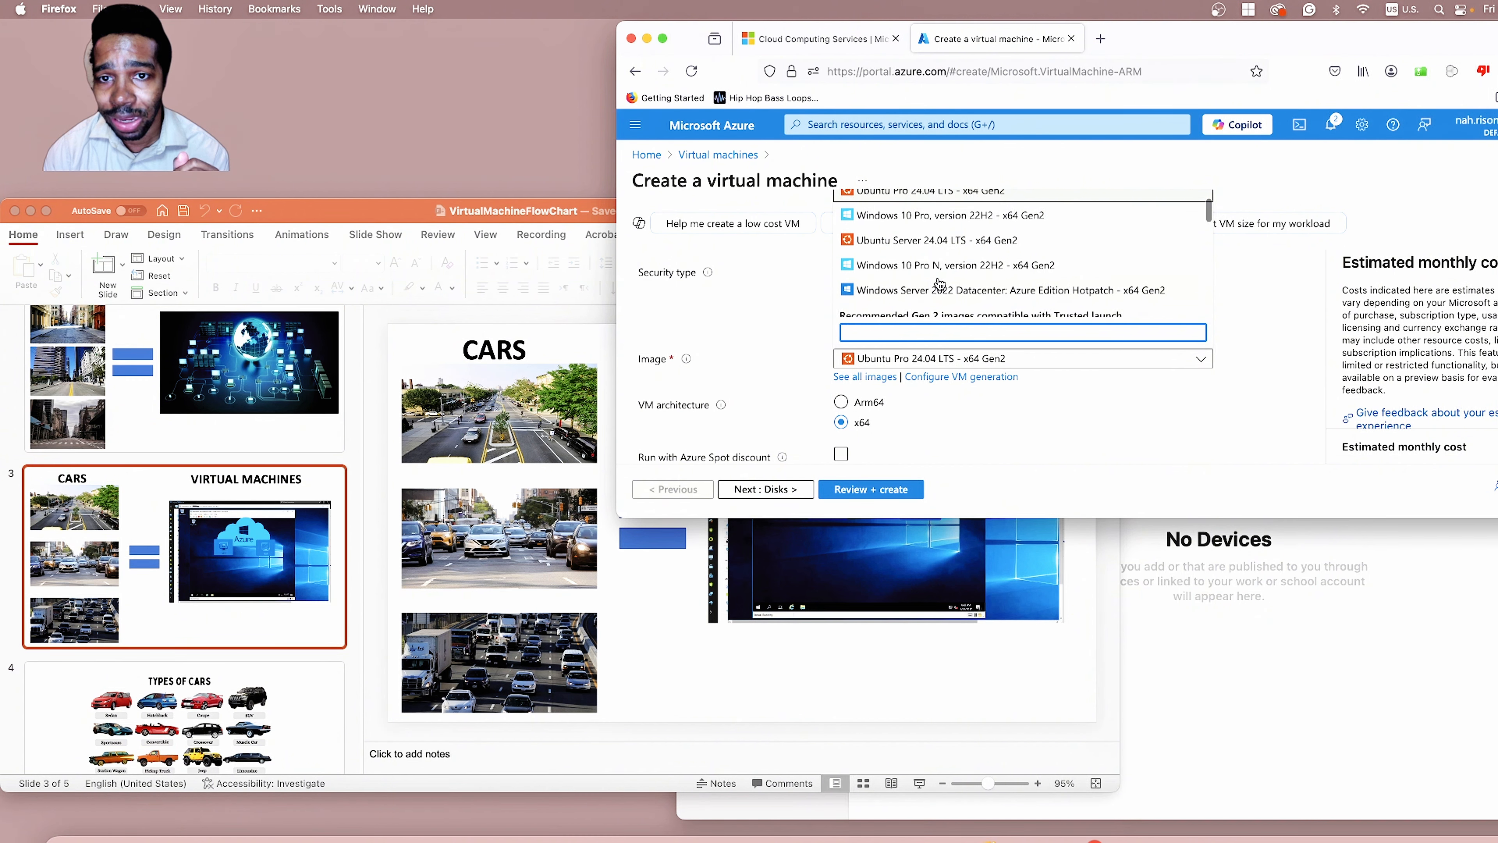
pyautogui.scroll(3, 940, 285)
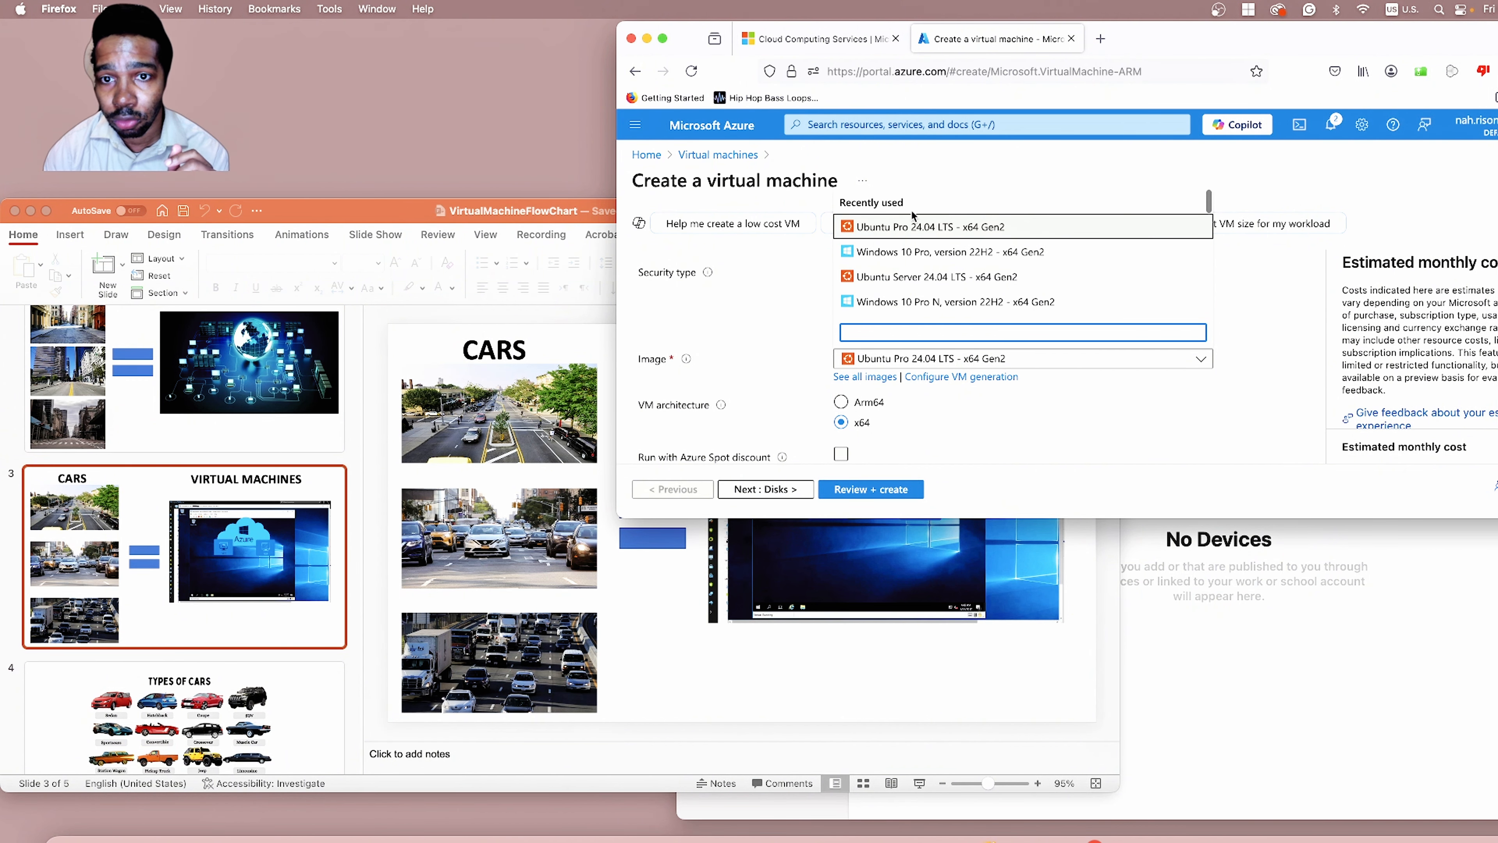
pyautogui.scroll(-3, 922, 234)
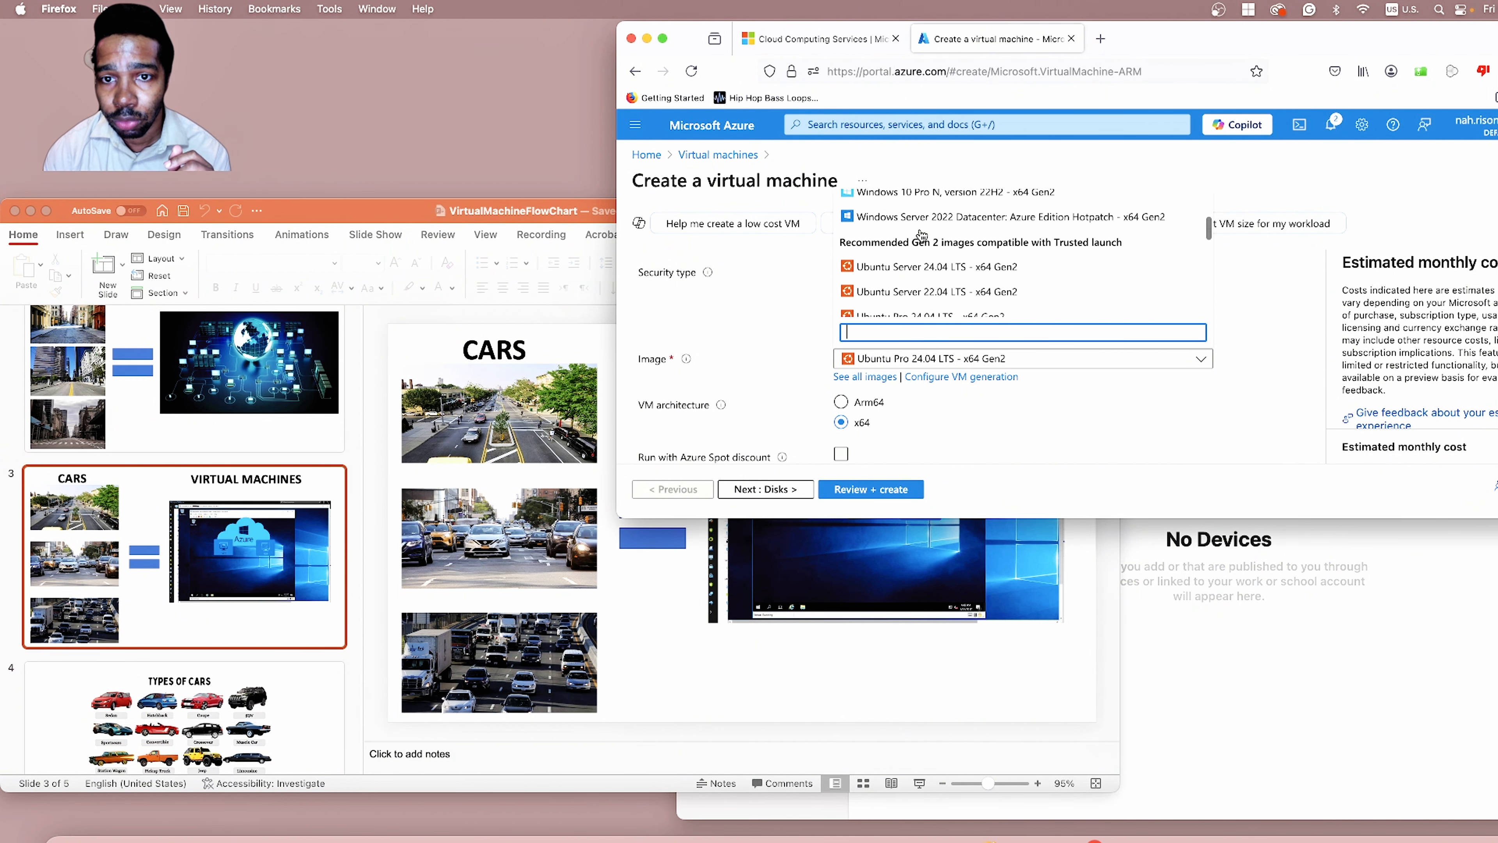
pyautogui.scroll(5, 908, 245)
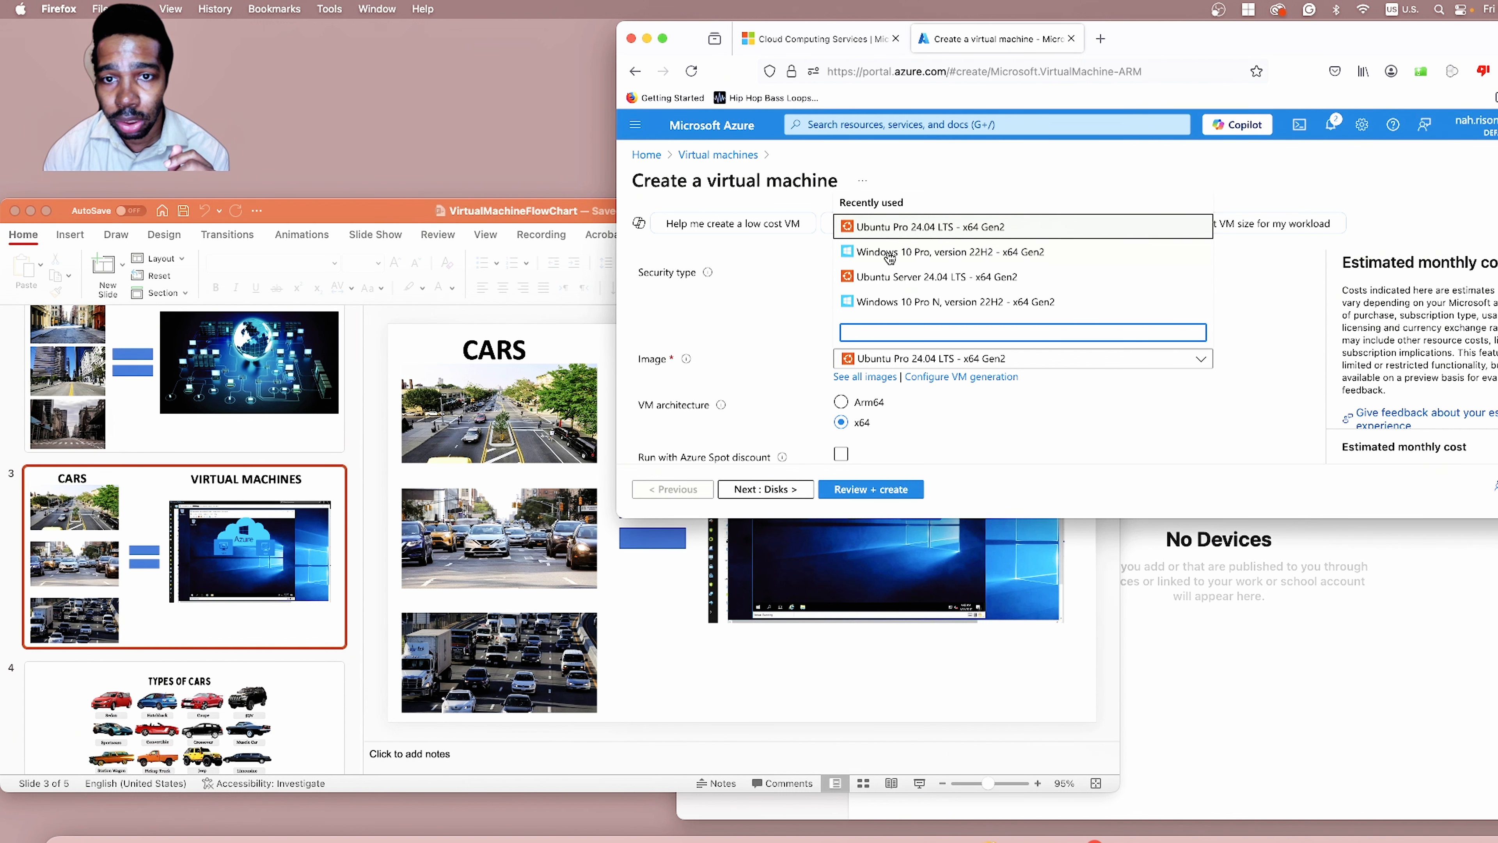
pyautogui.click(889, 254)
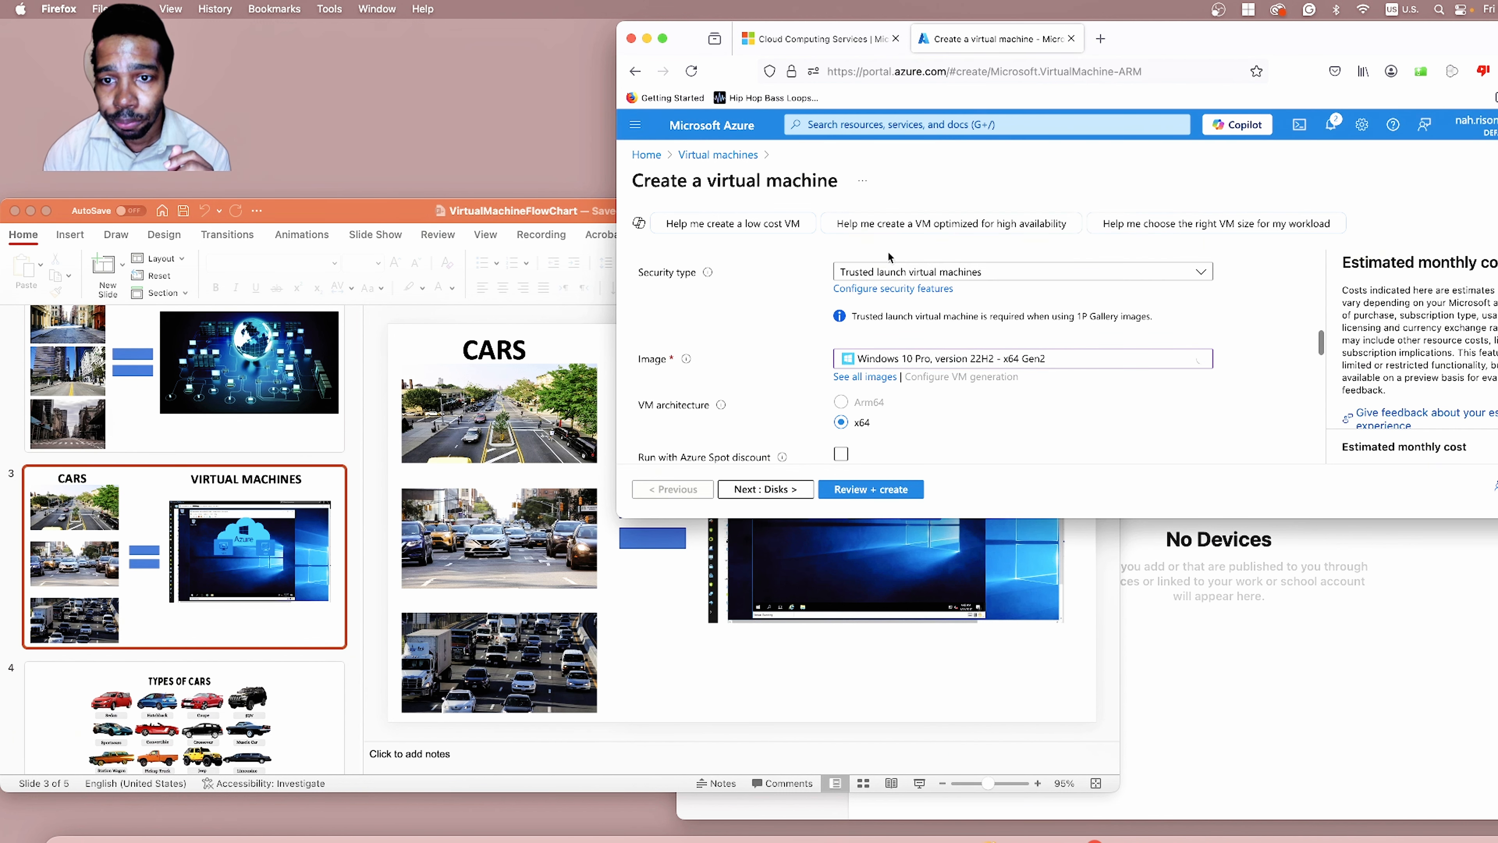
# Step: Enter the username for the virtual machine's administrator account
pyautogui.scroll(-5, 725, 372)
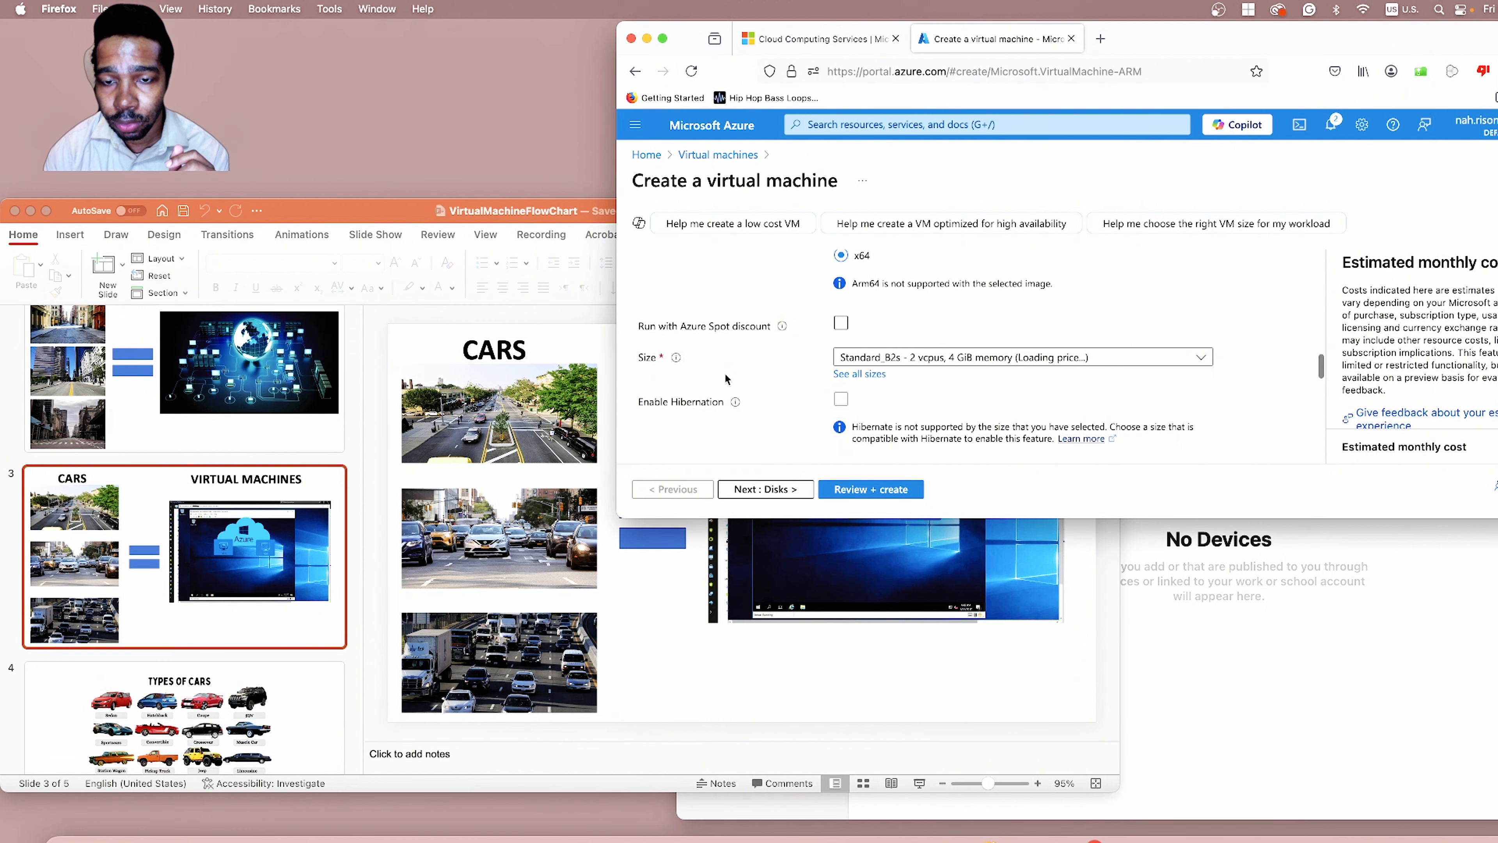
pyautogui.scroll(2, 724, 372)
pyautogui.scroll(-3, 724, 372)
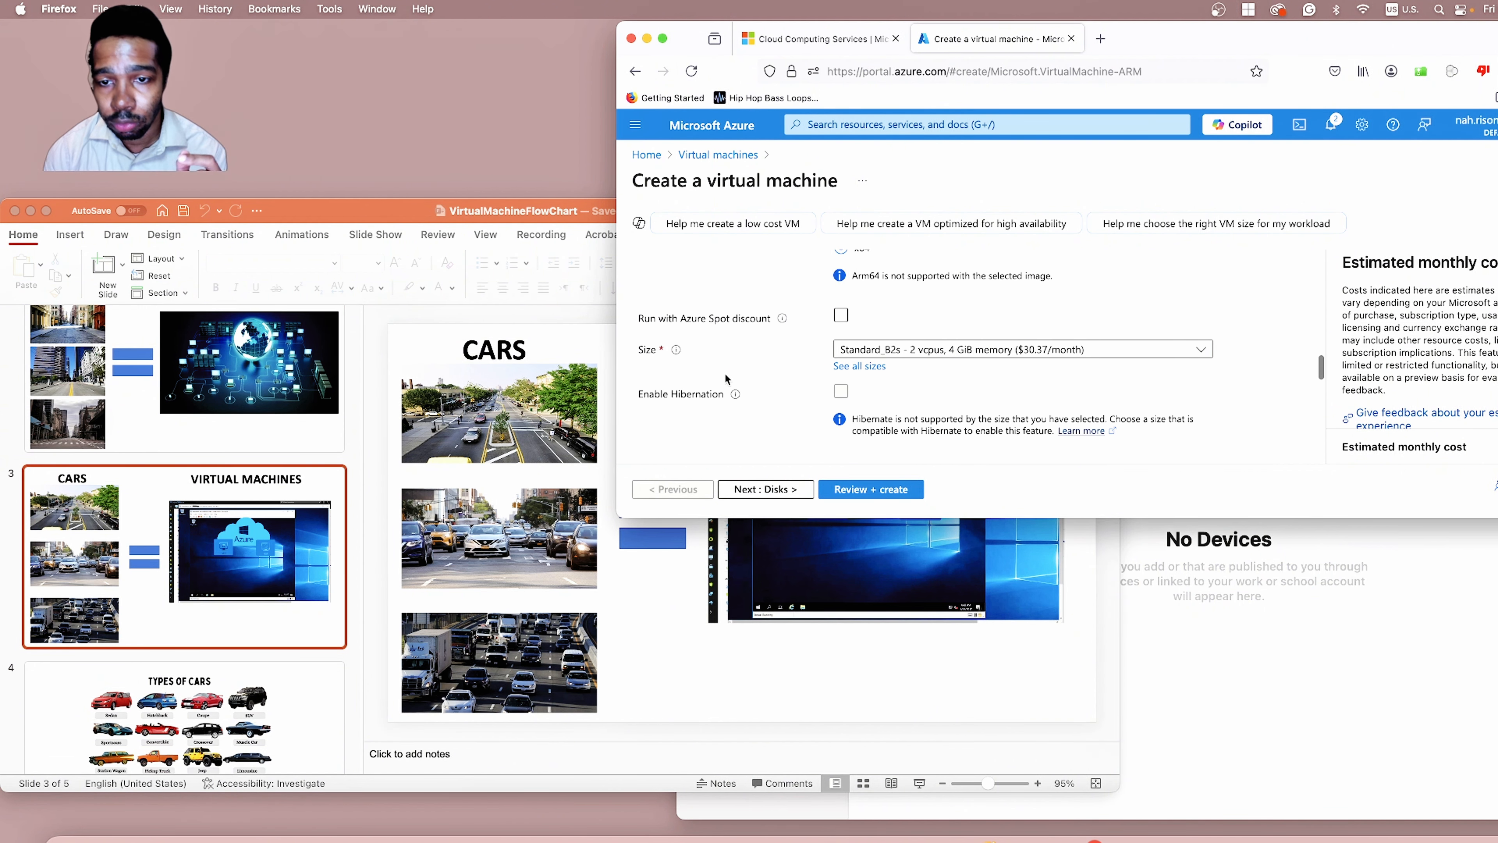
pyautogui.scroll(-4, 725, 373)
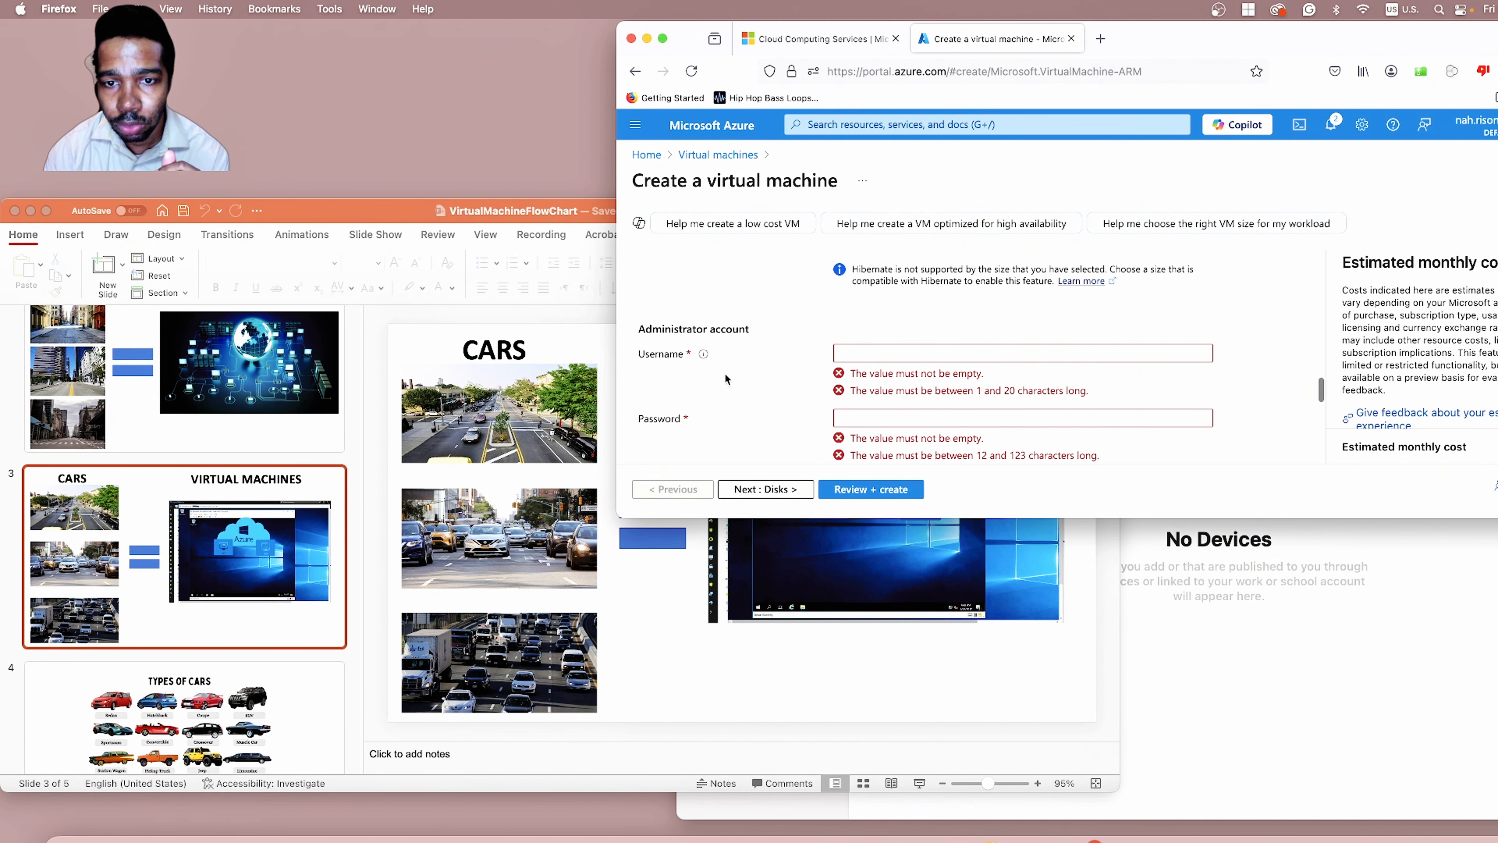
pyautogui.scroll(-1, 725, 376)
pyautogui.click(961, 312)
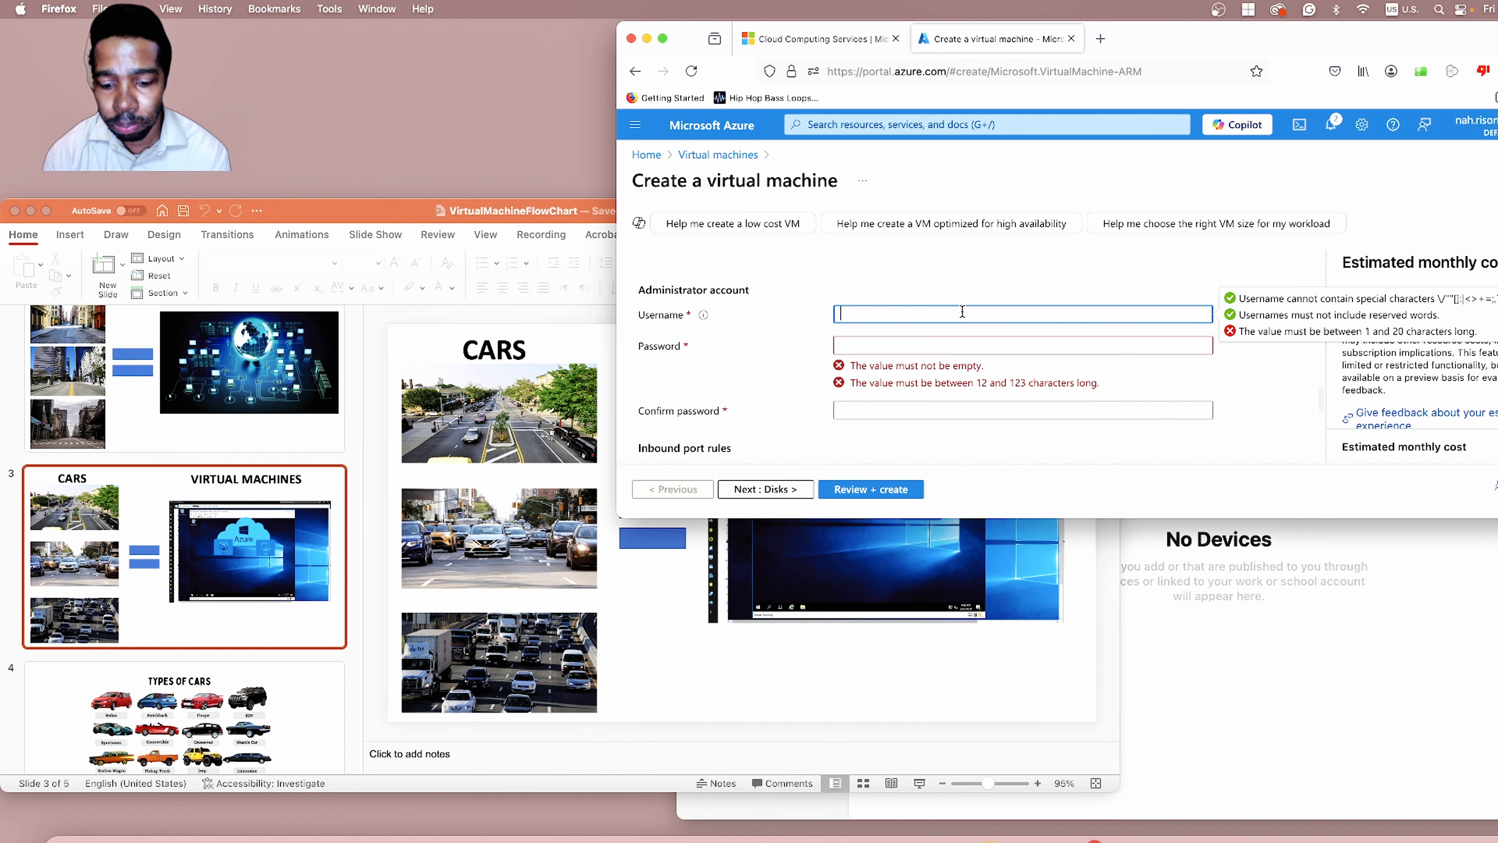
pyautogui.write('narison')
pyautogui.press('Tab')
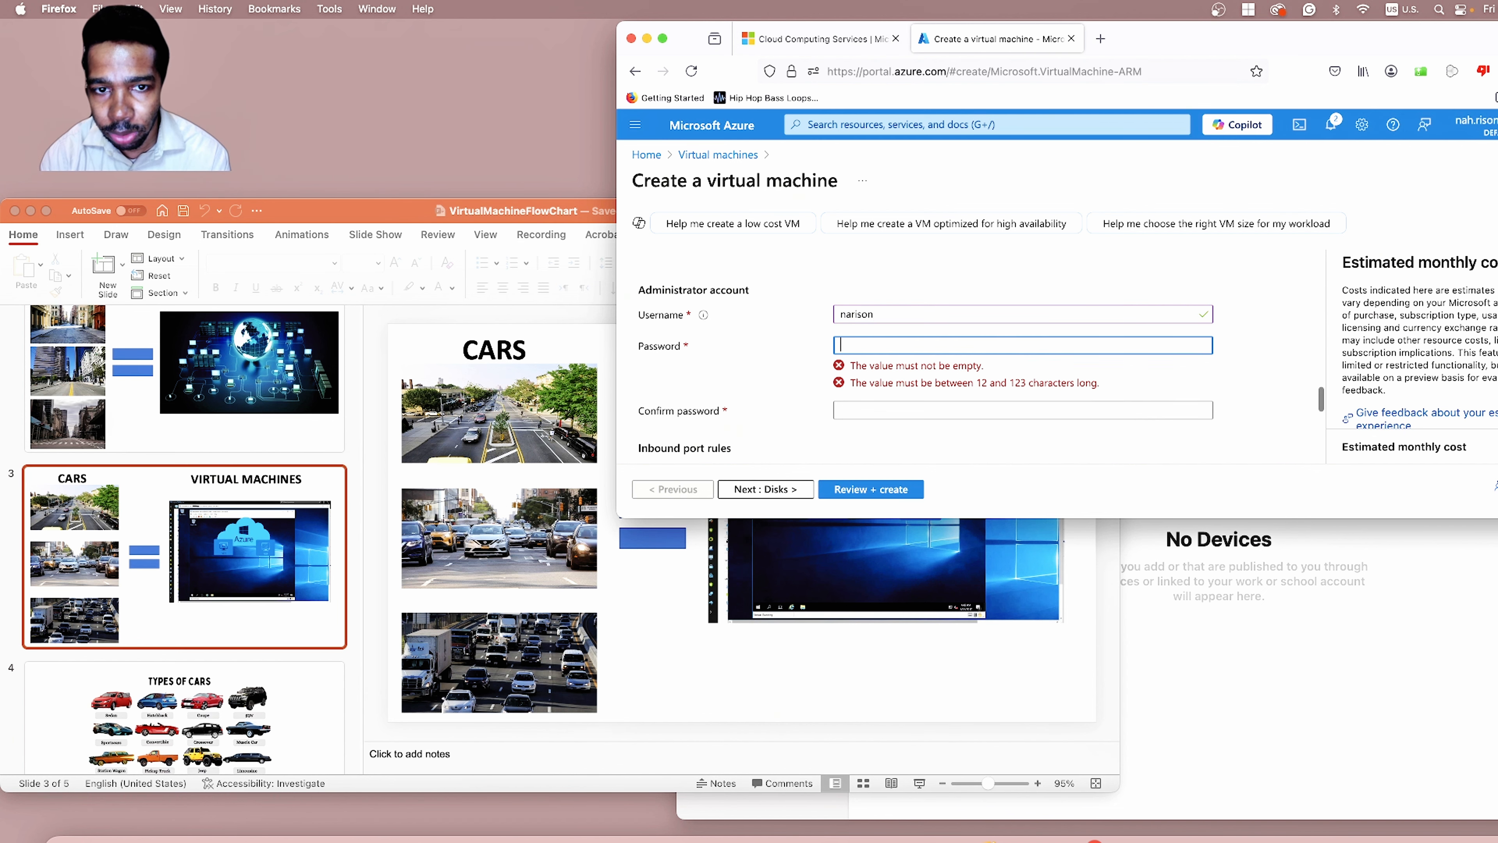
# Step: Try to enter the administrator account's password and its confirmation
pyautogui.write('•••••••')
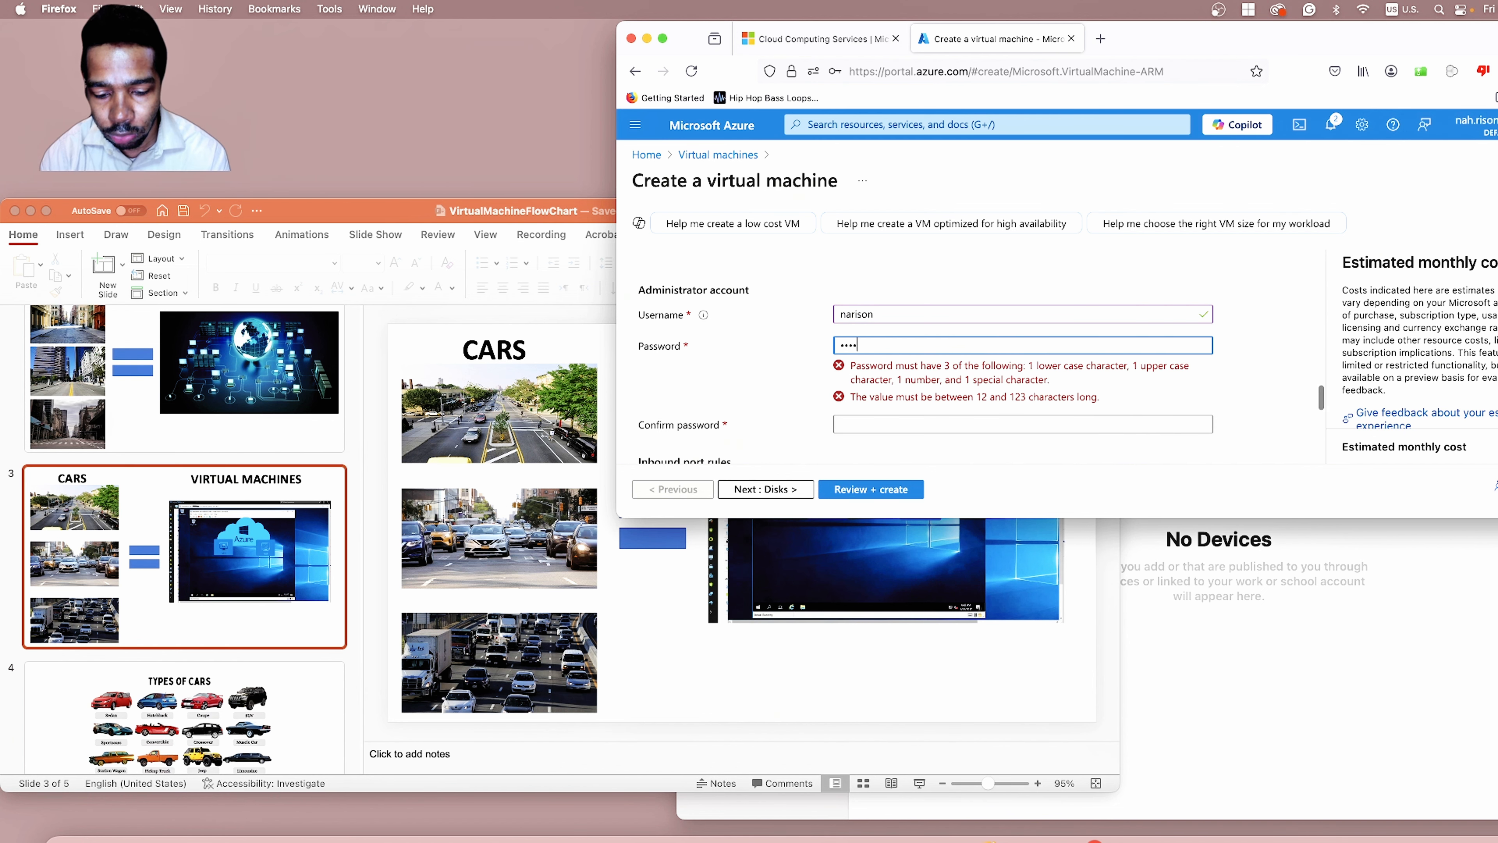
pyautogui.write('••')
pyautogui.press('Tab')
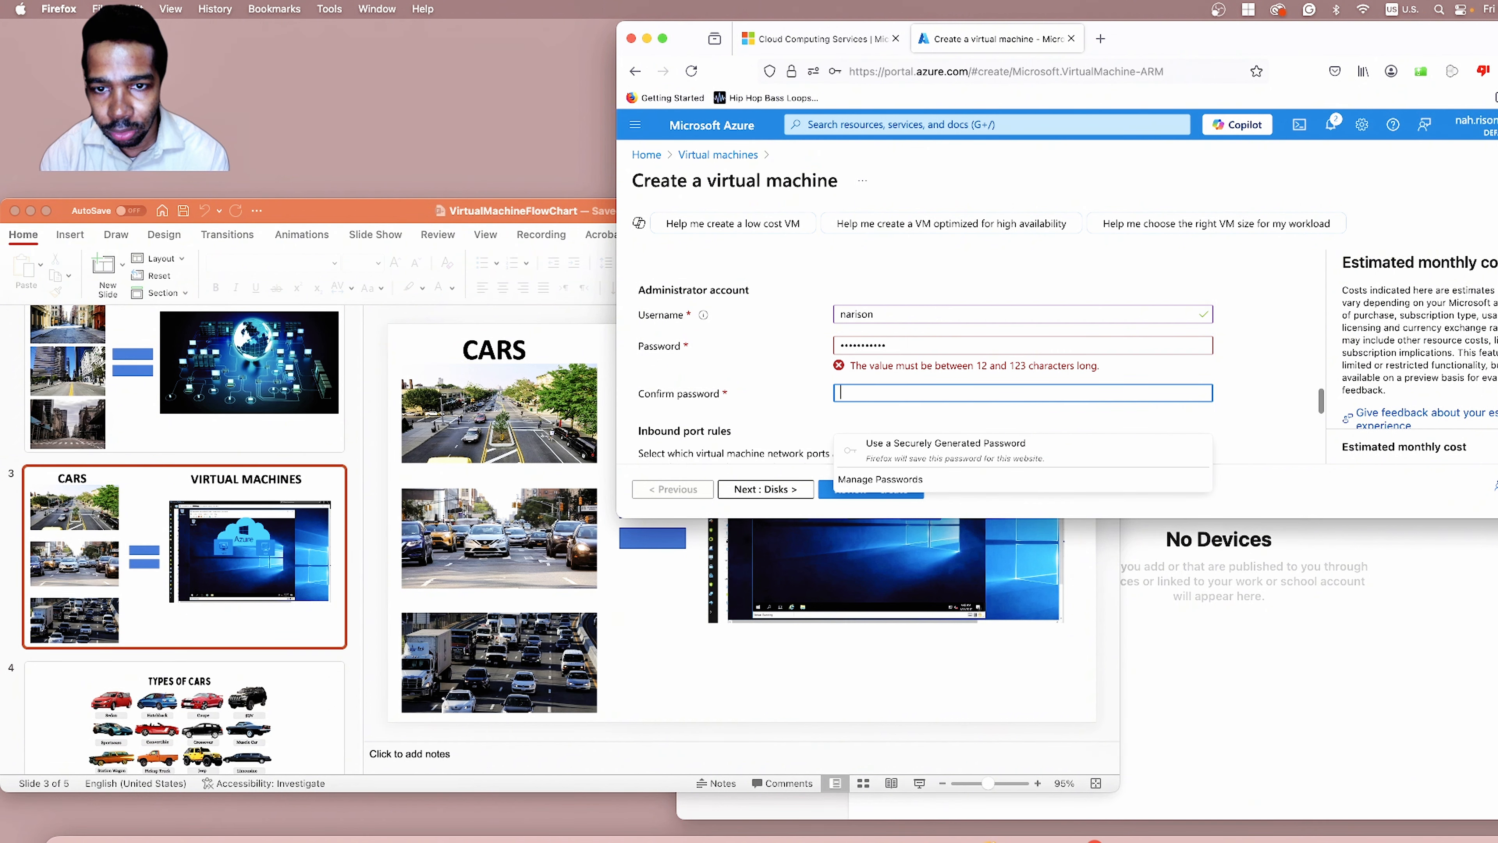
pyautogui.write('••')
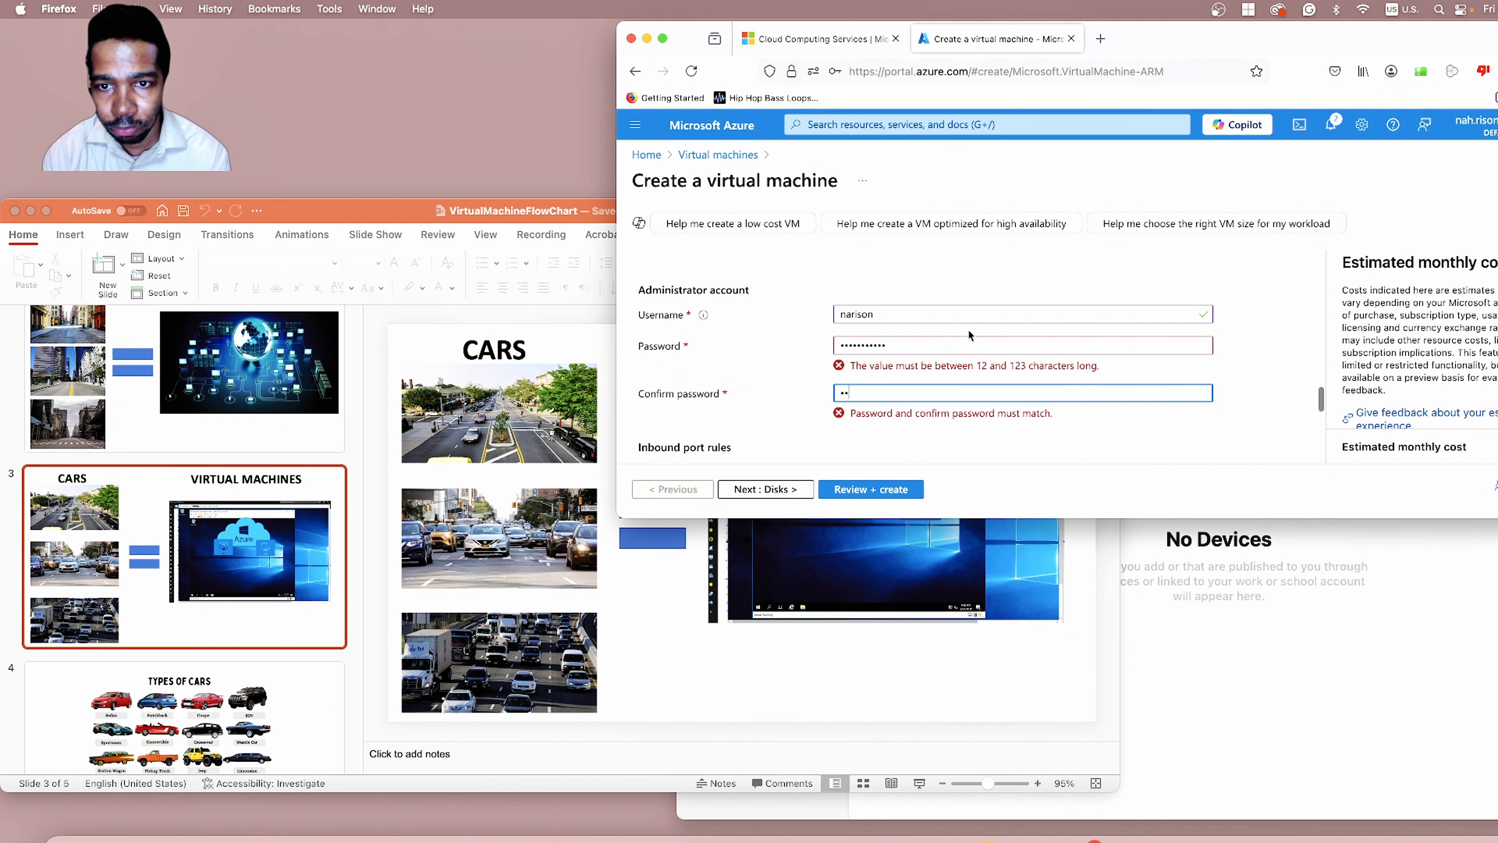
# Step: Replace the administrator account's password with one of at least 12 characters and enter the same password as confirmation
pyautogui.doubleClick(953, 347)
pyautogui.write('••••')
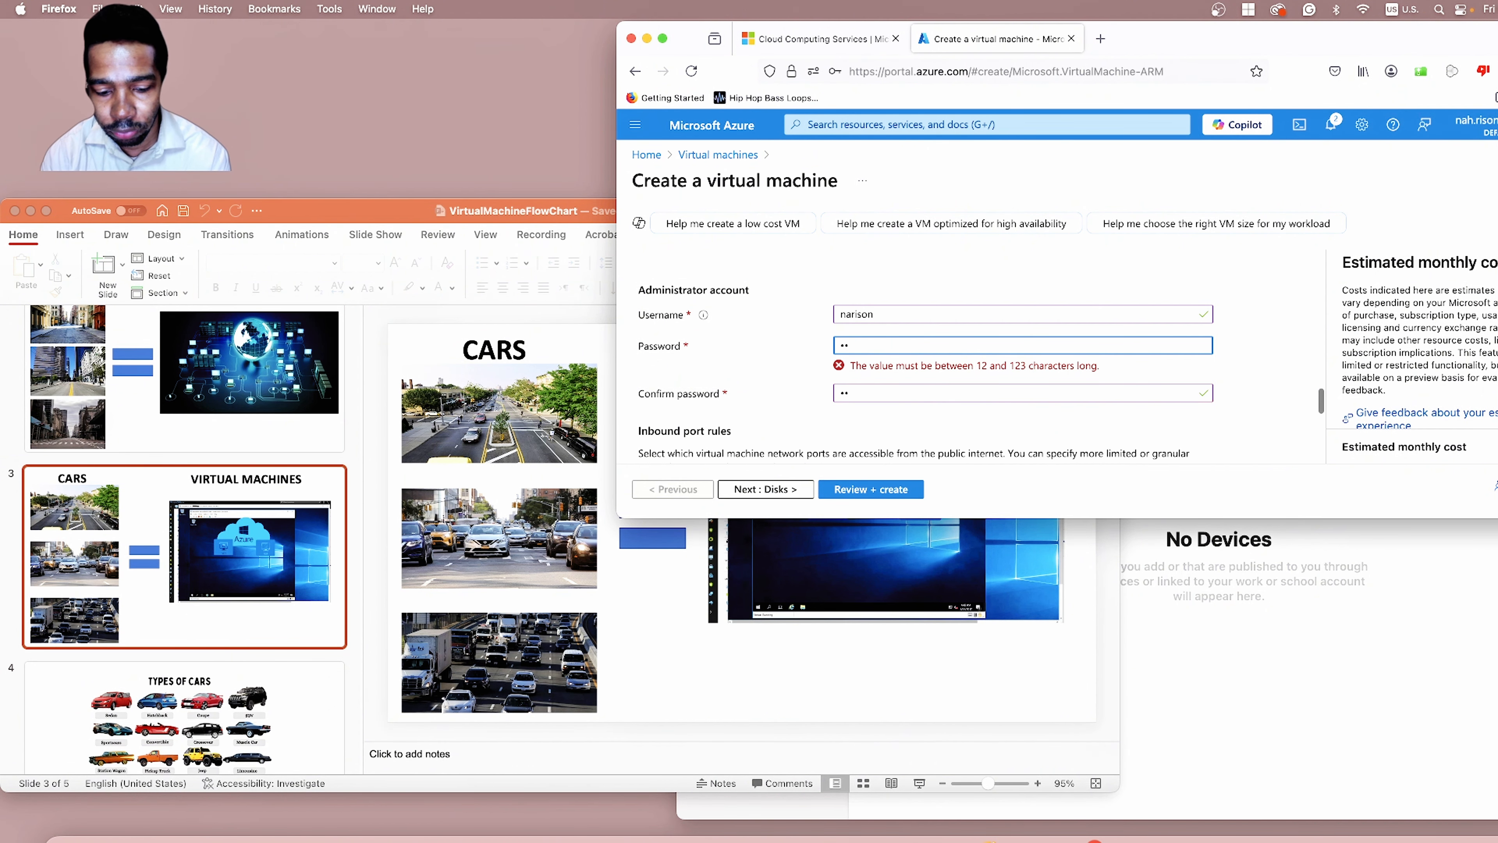
pyautogui.write('•••••••')
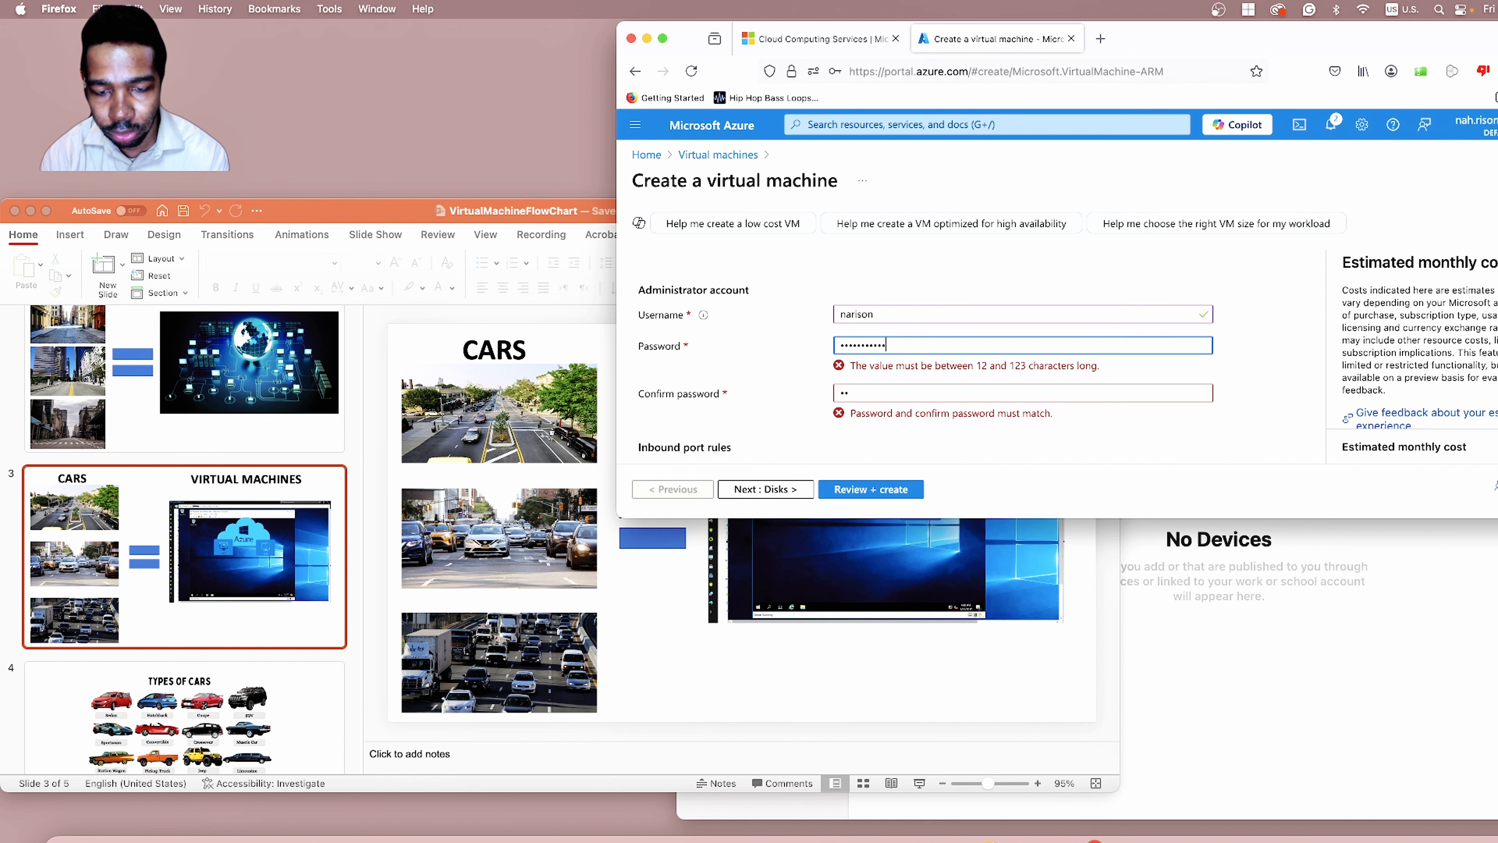
pyautogui.write('•')
pyautogui.press('Tab')
pyautogui.write('•••')
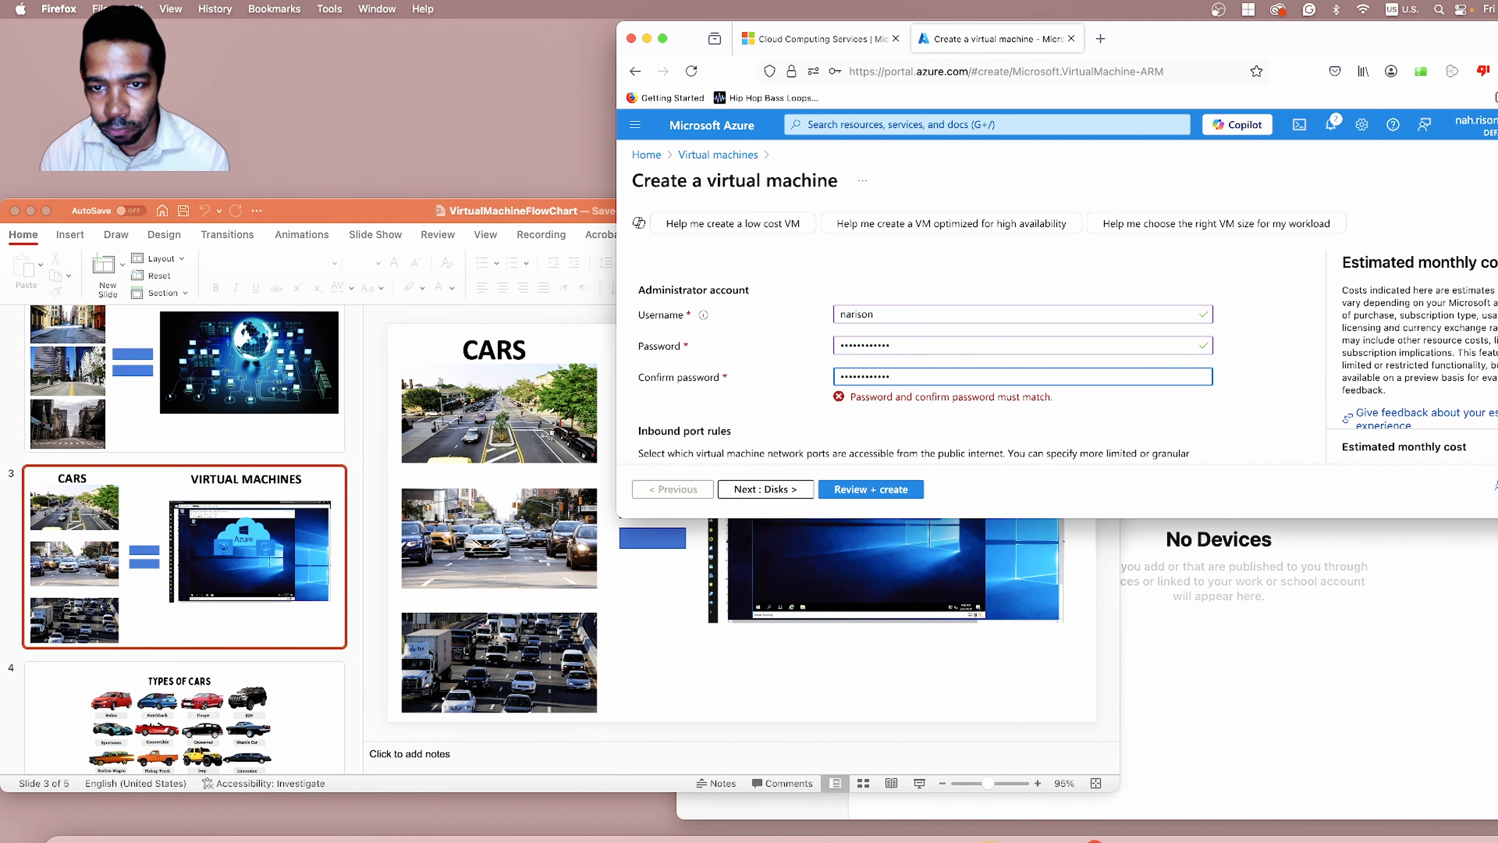
# Step: Confirm having an eligible Windows 10/11 license with multi-tenant hosting rights for the virtual machine
pyautogui.scroll(-3, 856, 363)
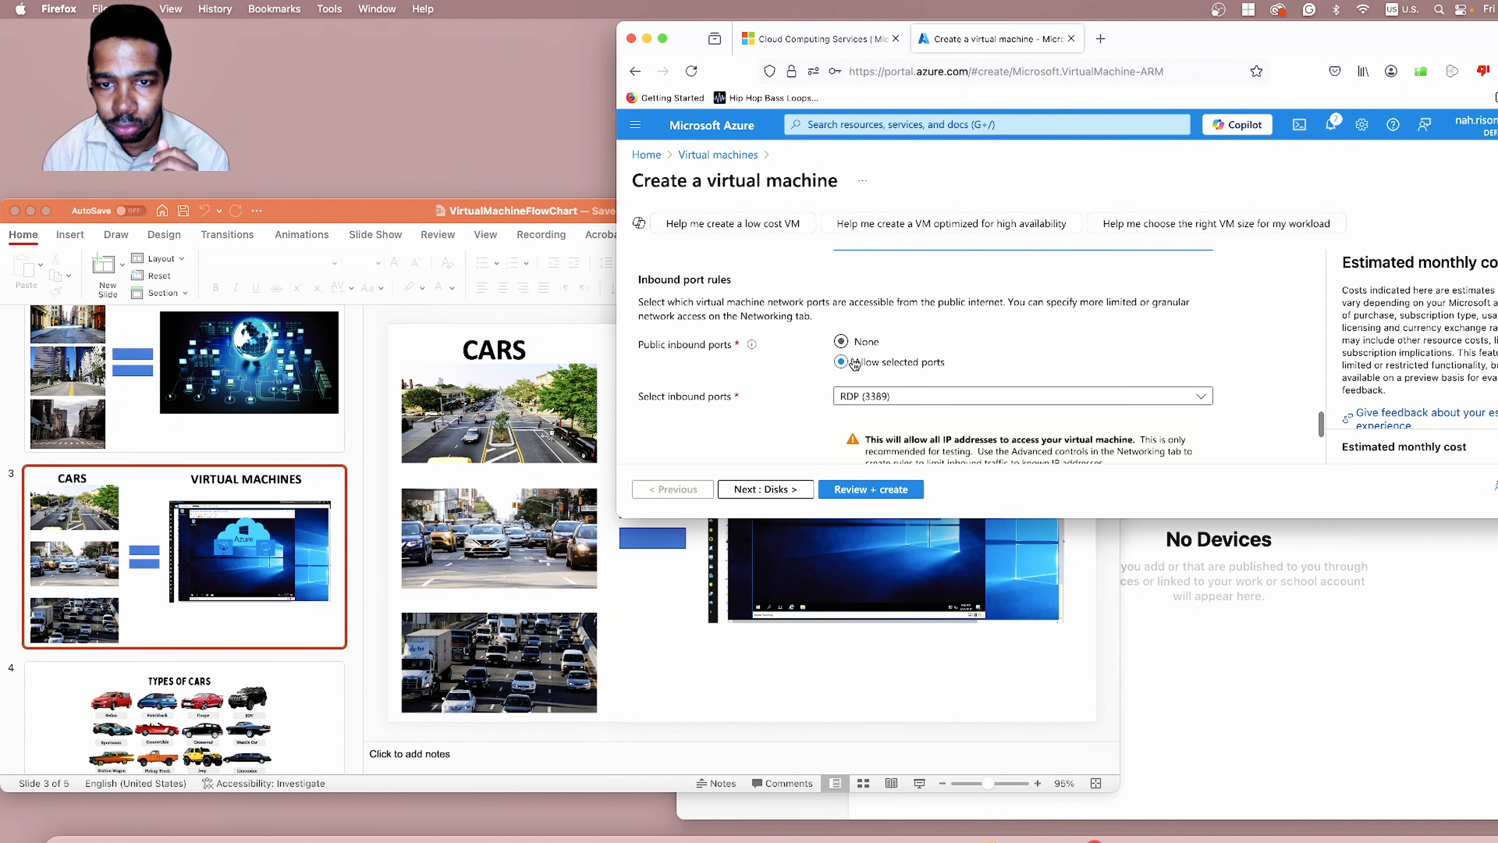
pyautogui.scroll(-5, 764, 370)
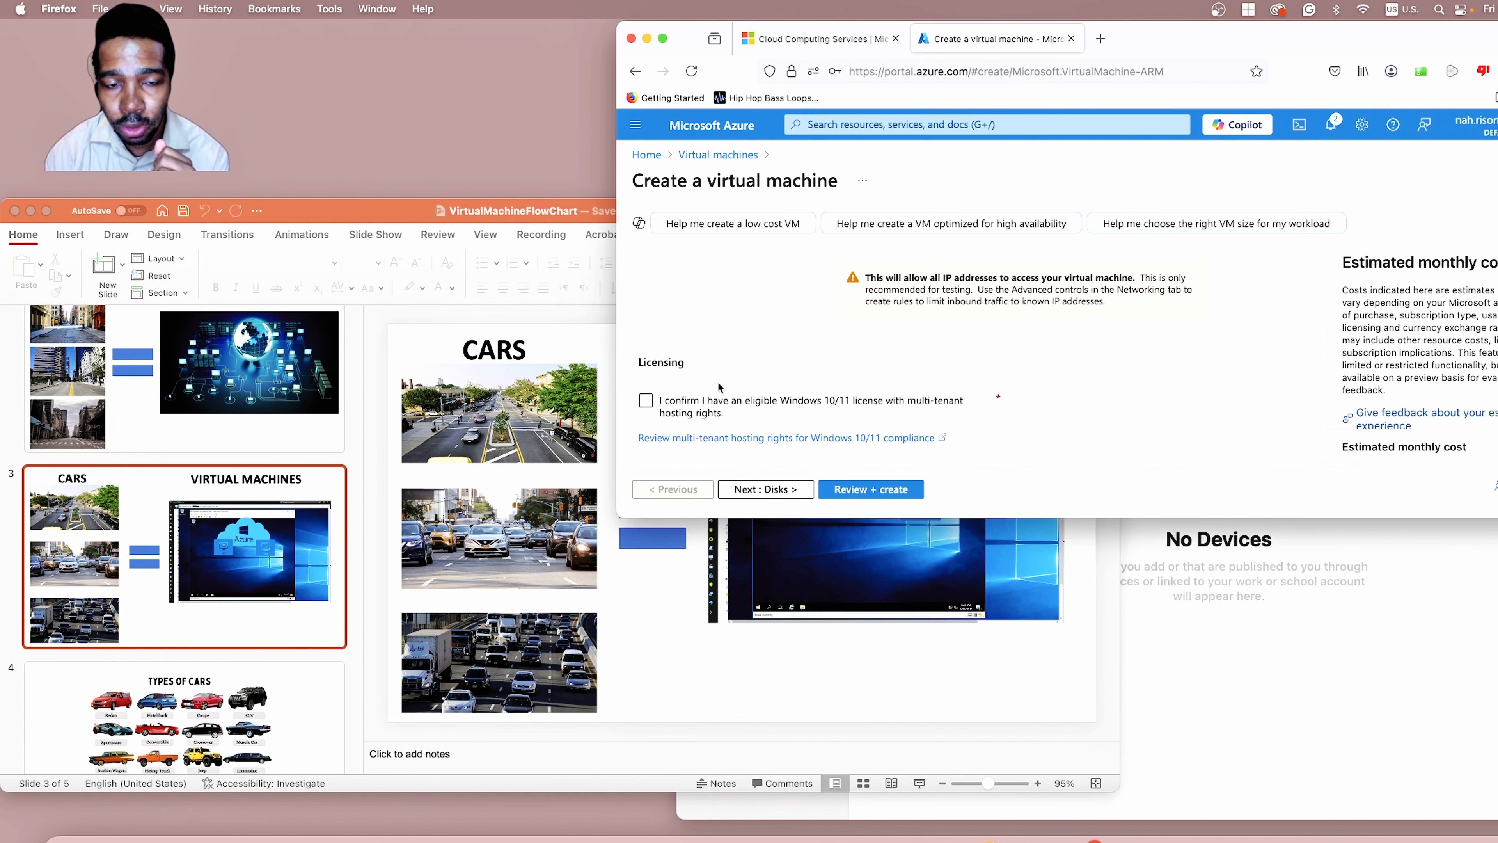
pyautogui.click(645, 402)
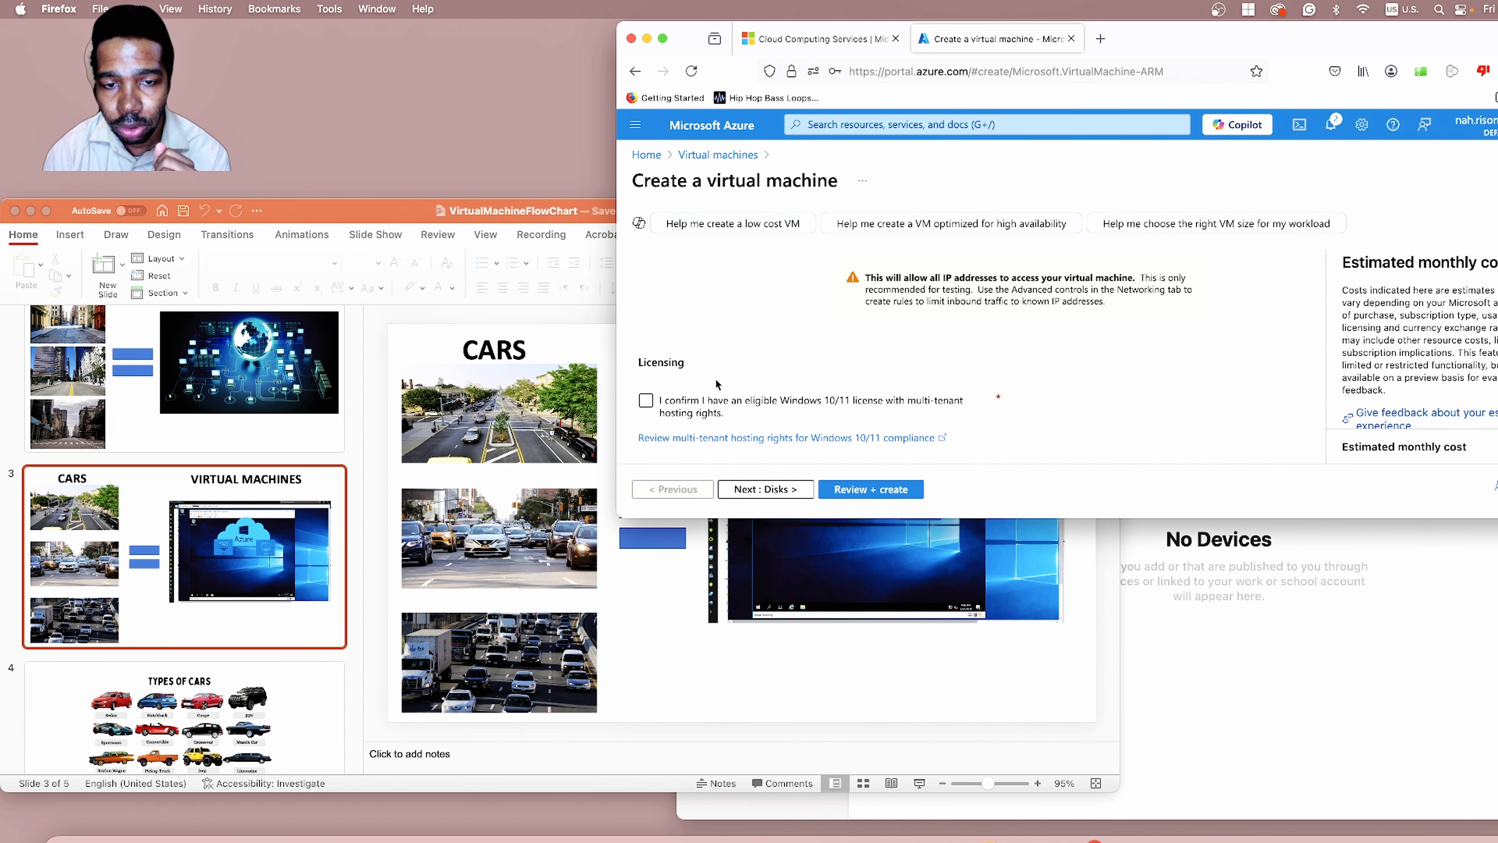
pyautogui.click(646, 401)
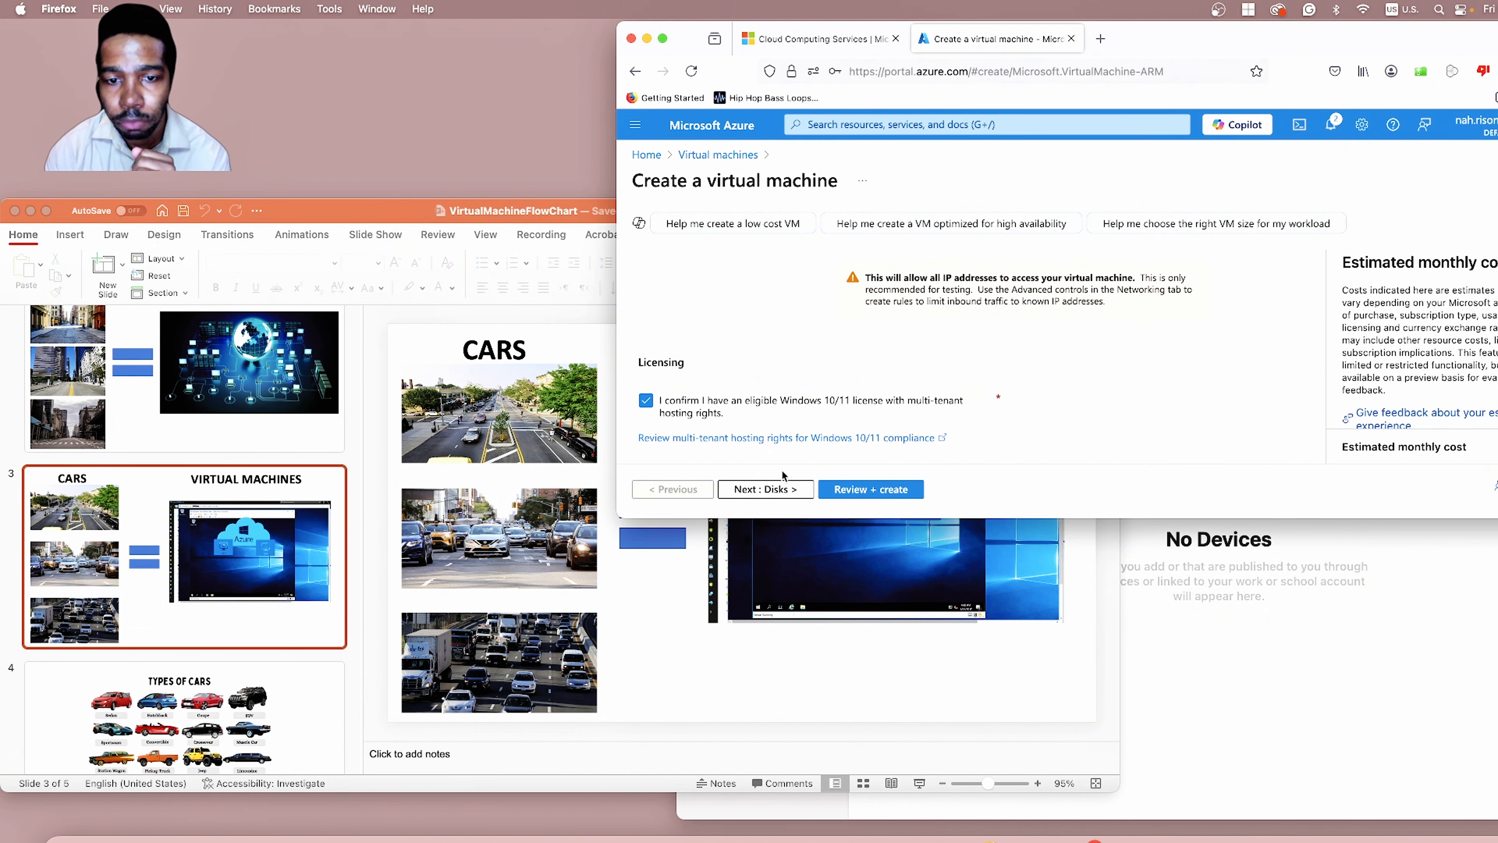
# Step: Proceed through the disk settings to the networking settings and review the virtual network, subnet, public IP and security group options
pyautogui.click(774, 493)
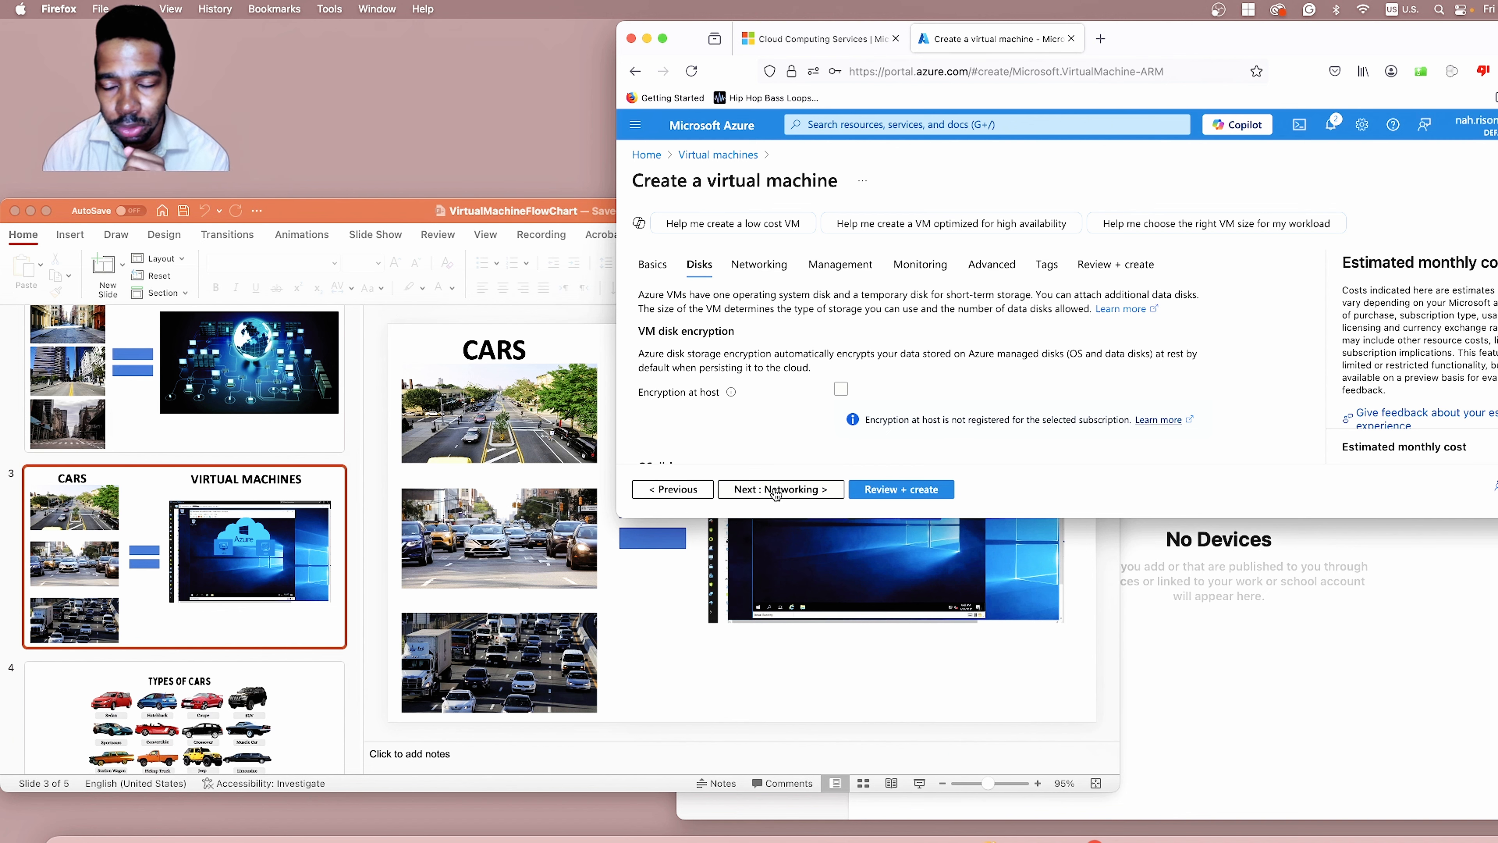
pyautogui.click(775, 493)
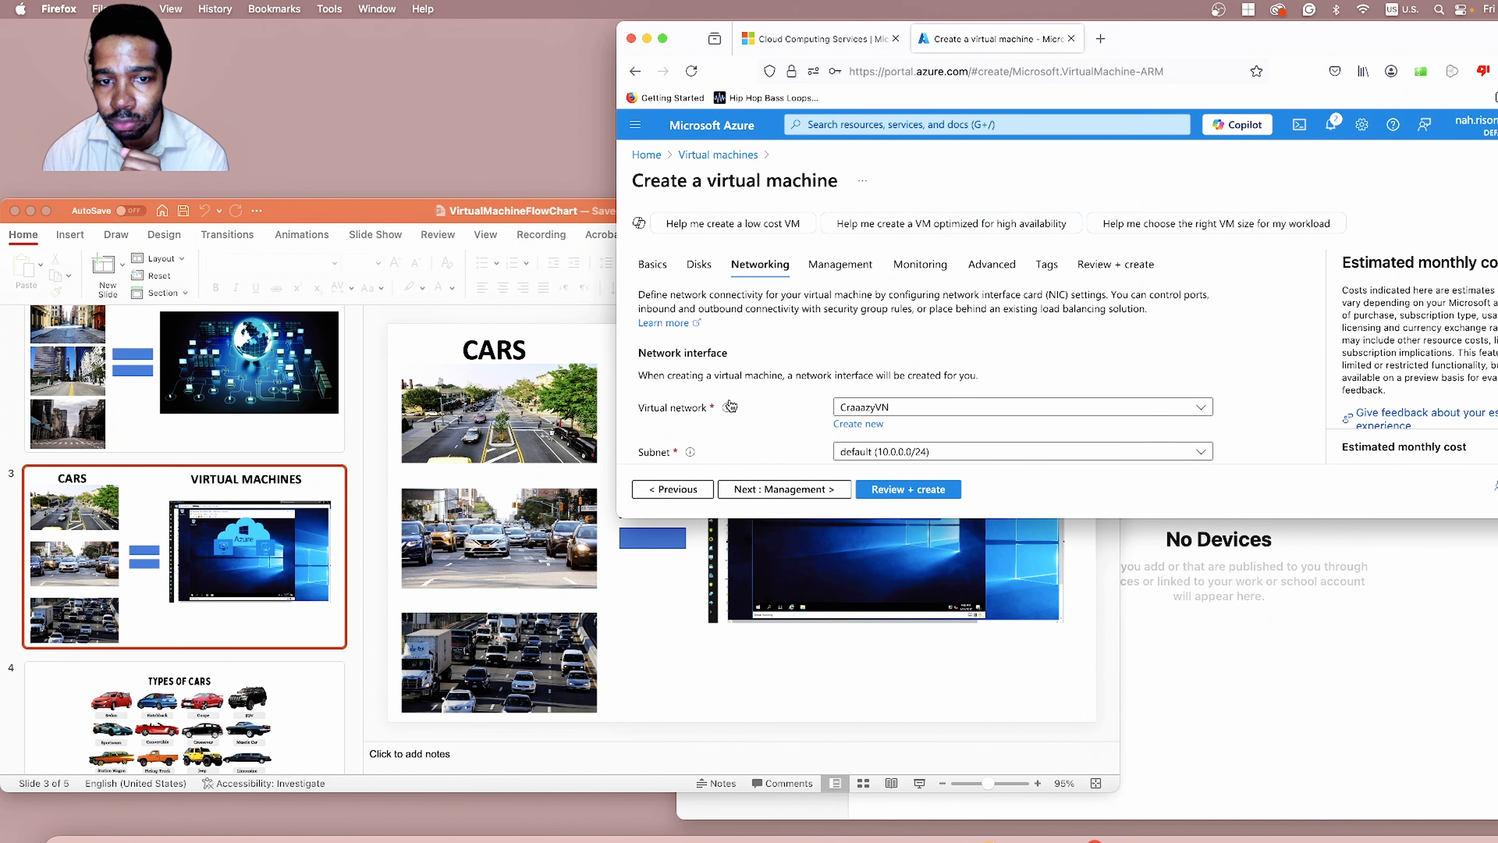
pyautogui.scroll(-3, 729, 398)
pyautogui.scroll(-6, 730, 404)
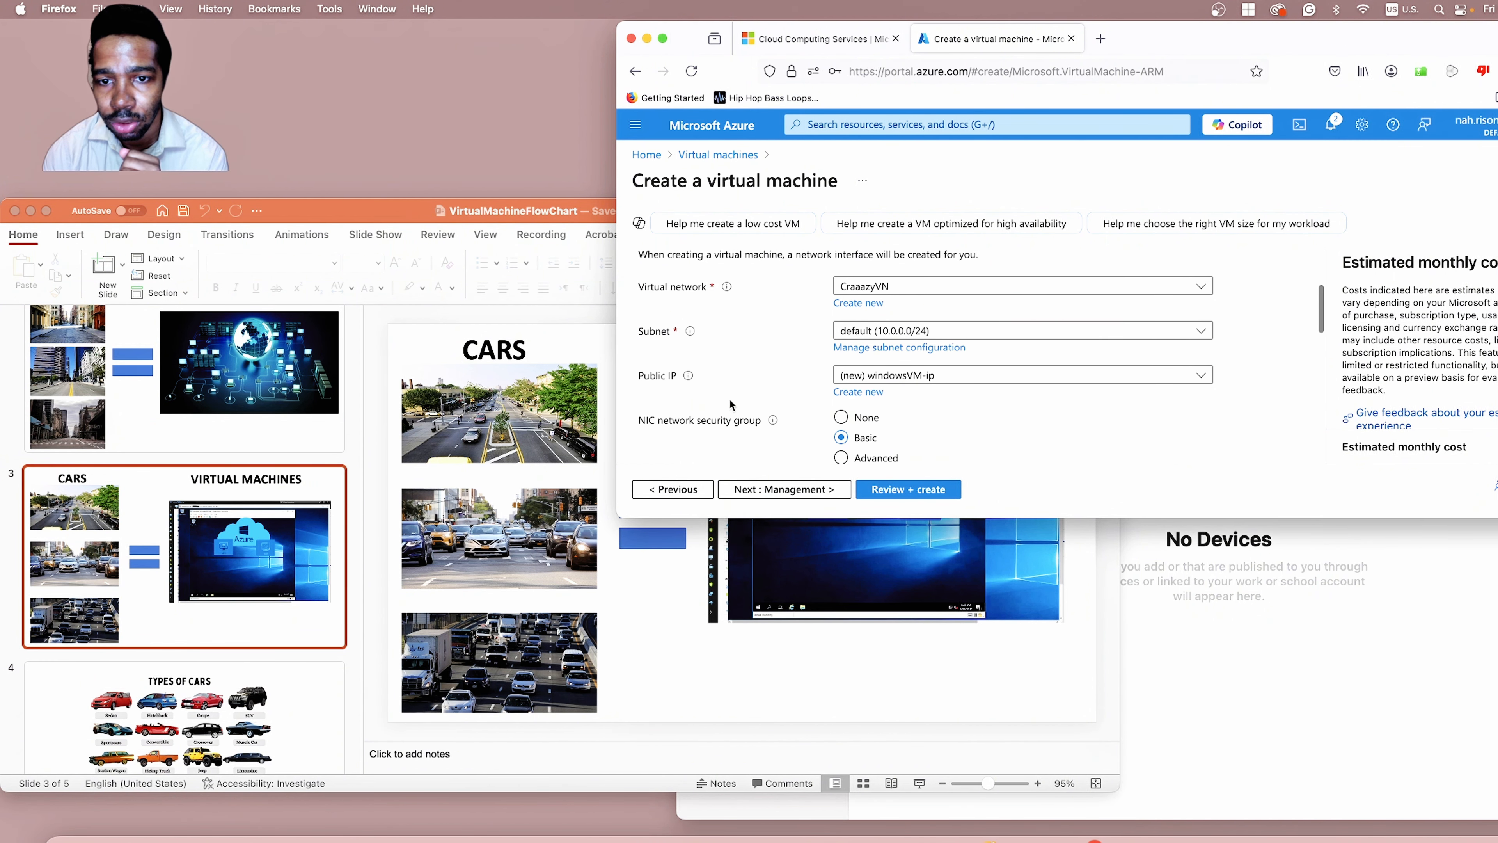
pyautogui.scroll(-4, 729, 398)
pyautogui.scroll(12, 729, 398)
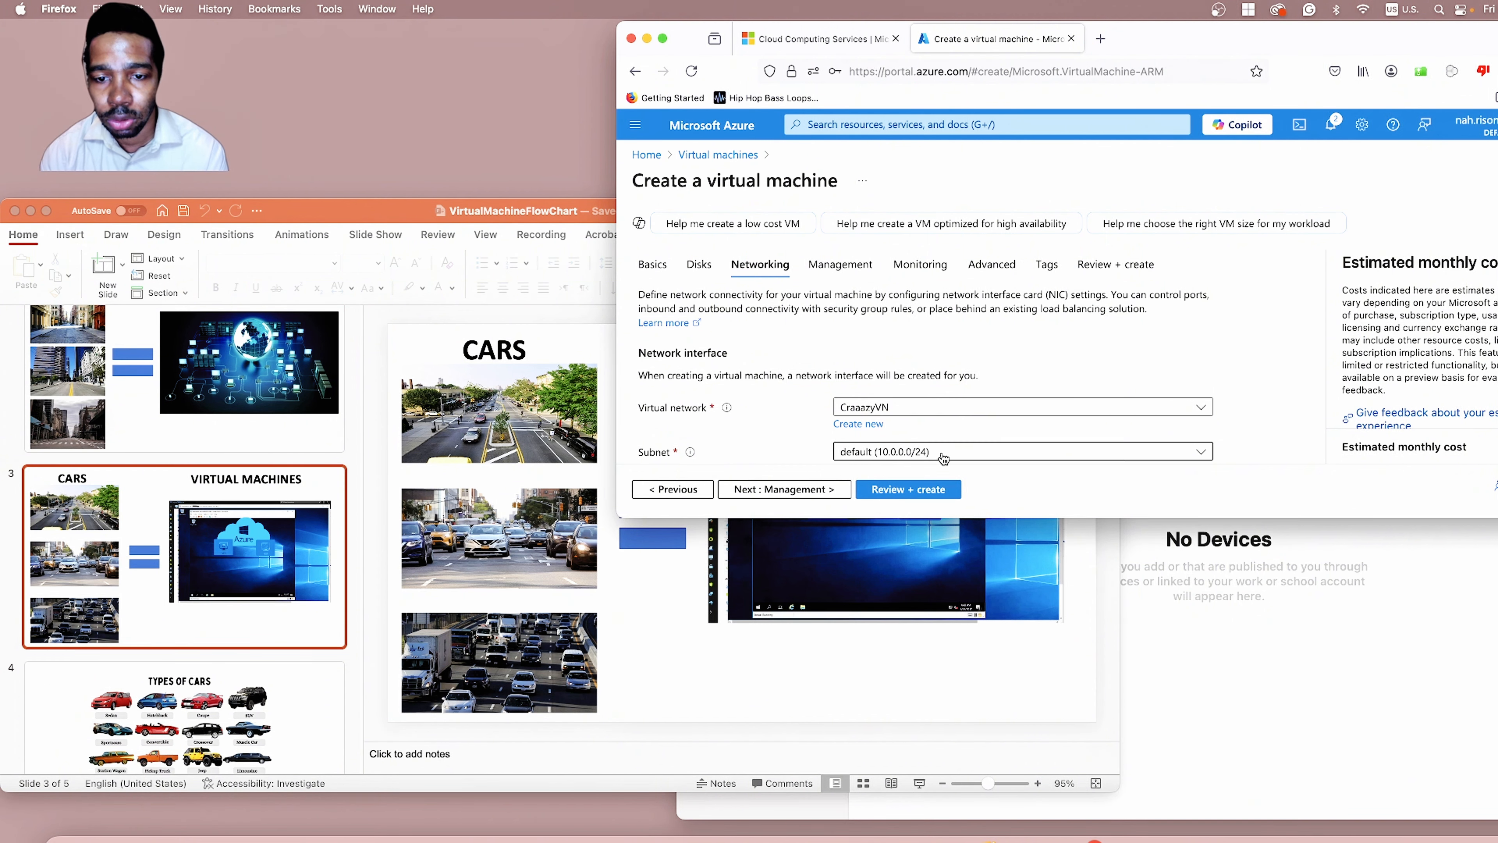
# Step: Validate the virtual machine's configuration, recheck its basic settings, and create the virtual machine
pyautogui.click(899, 489)
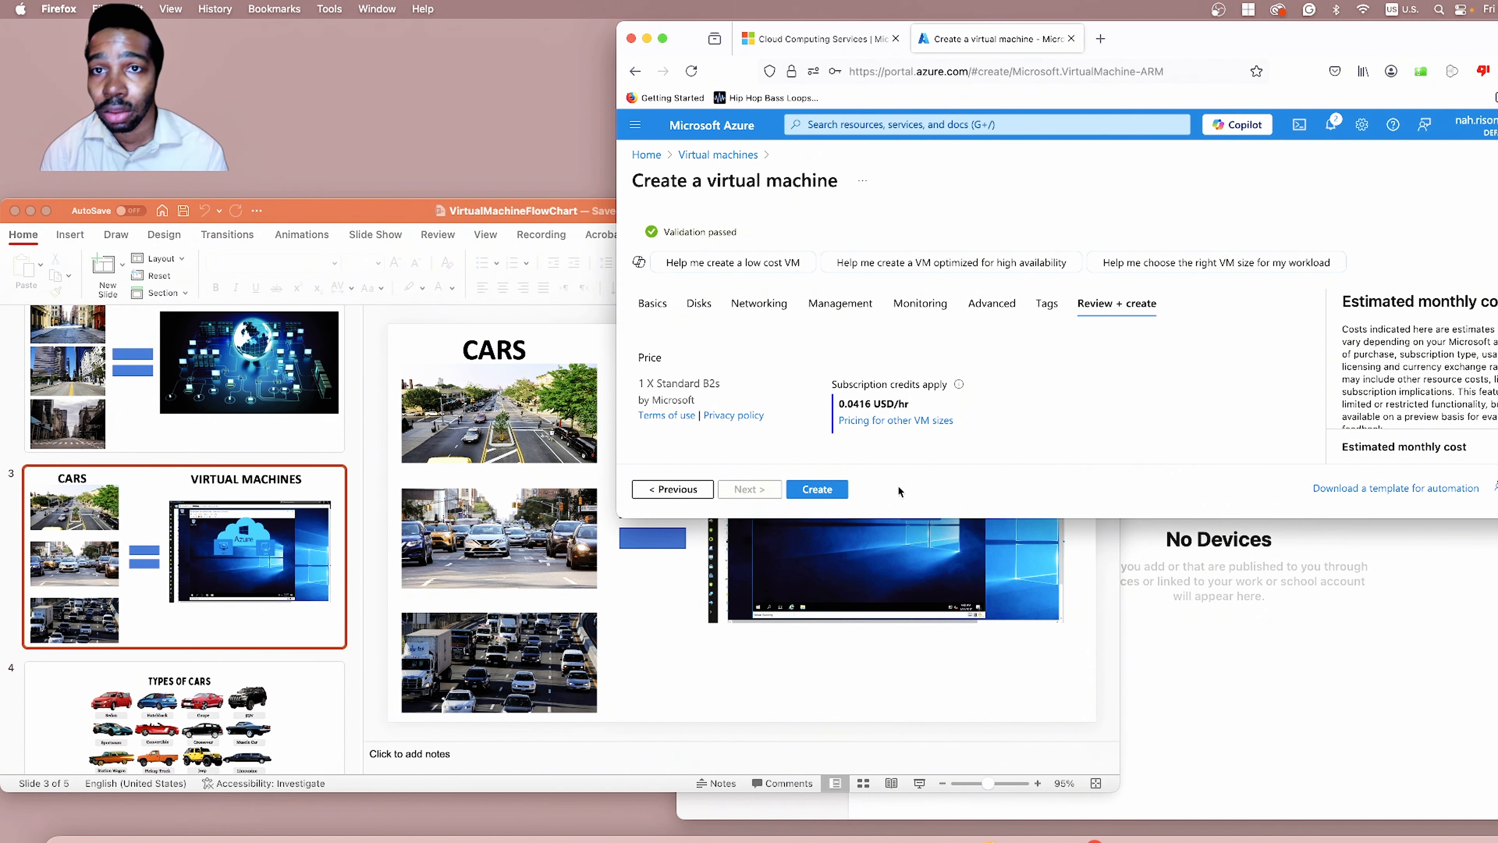
pyautogui.click(638, 308)
pyautogui.scroll(-15, 702, 381)
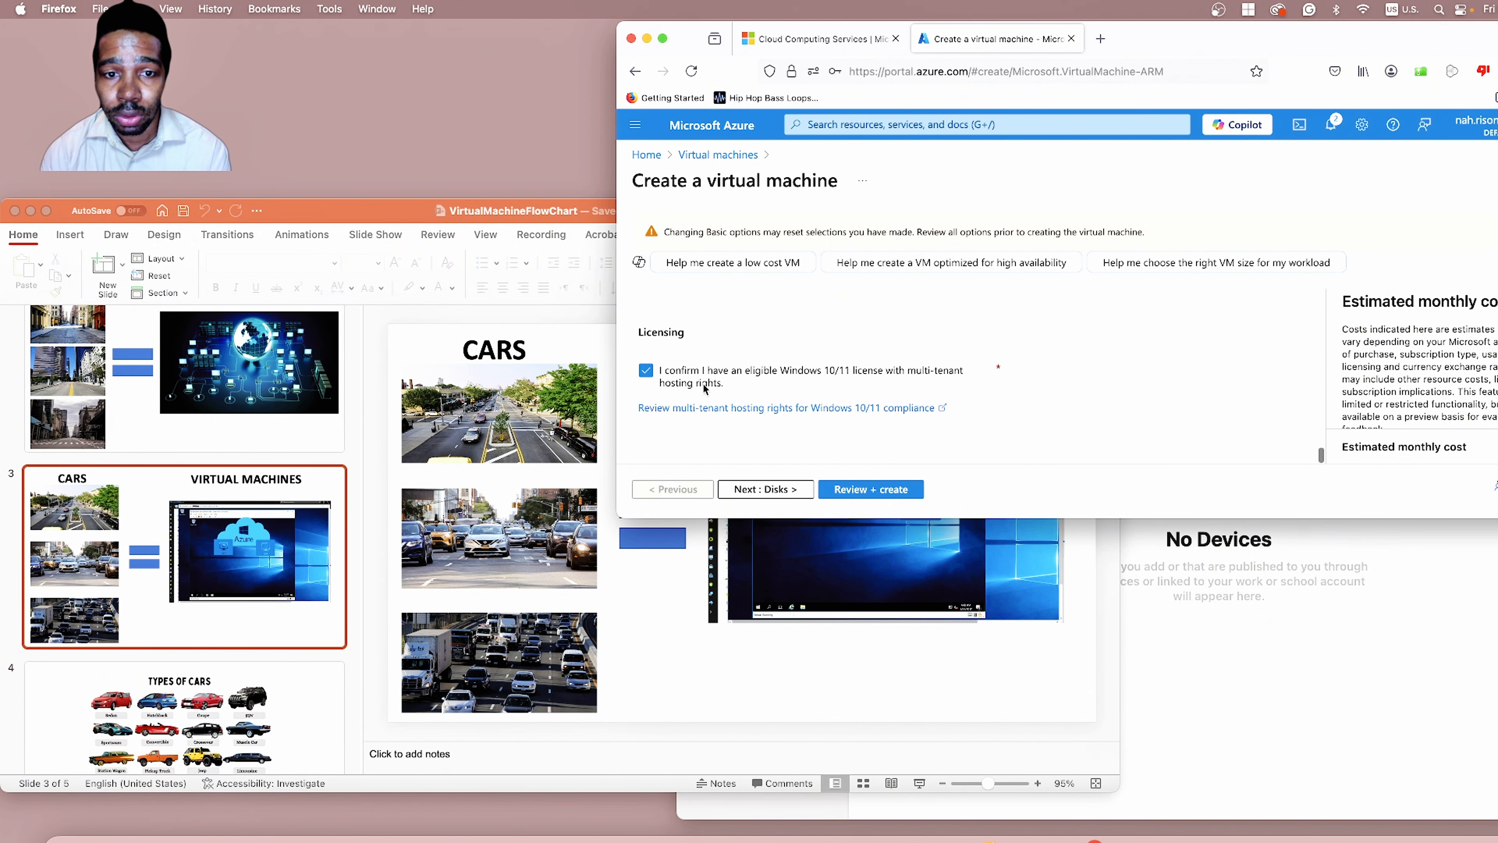
pyautogui.scroll(15, 862, 422)
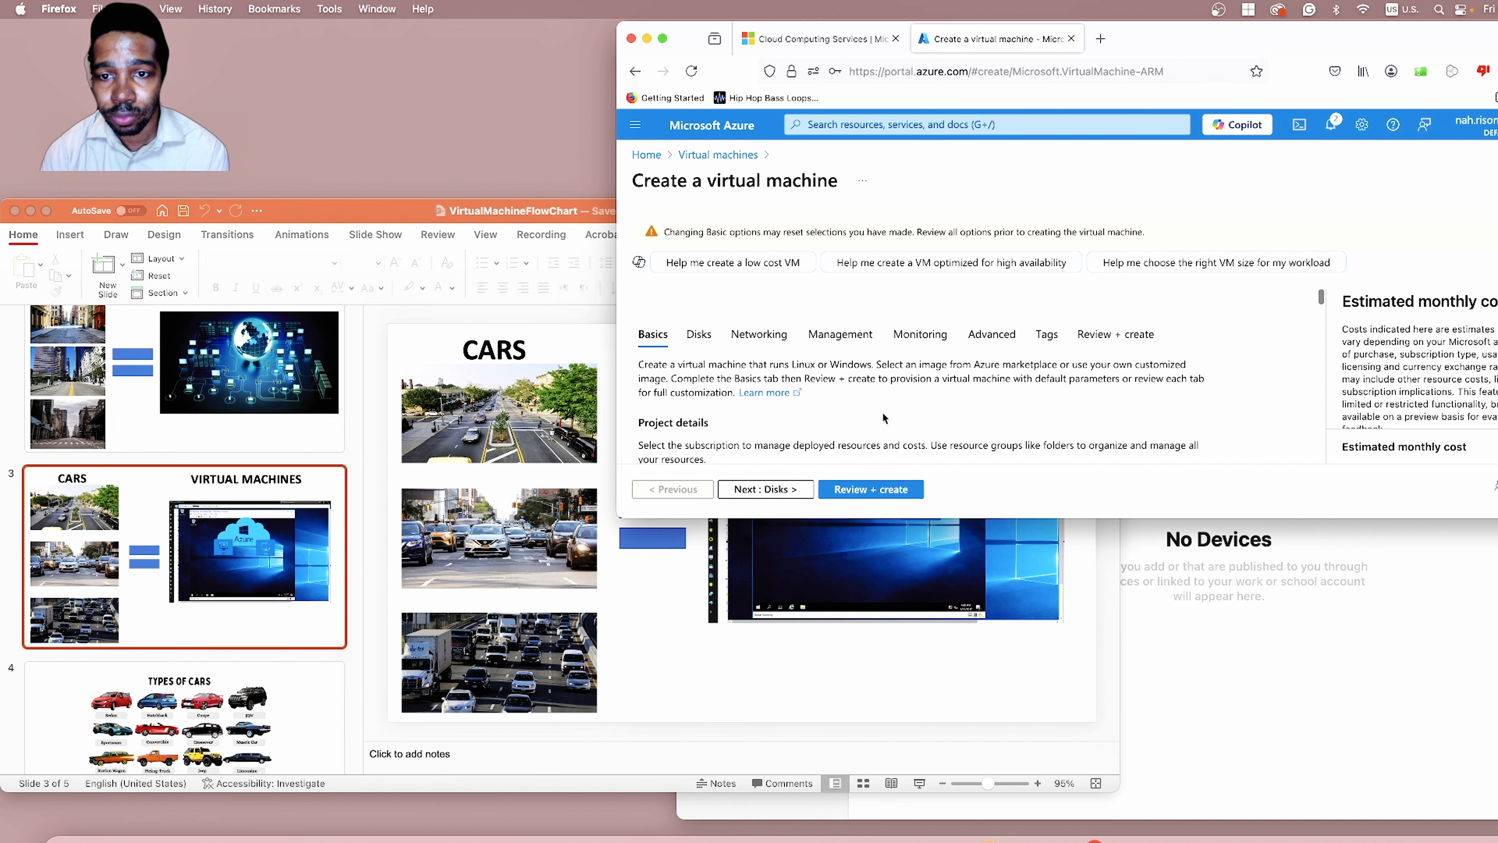
pyautogui.click(1141, 300)
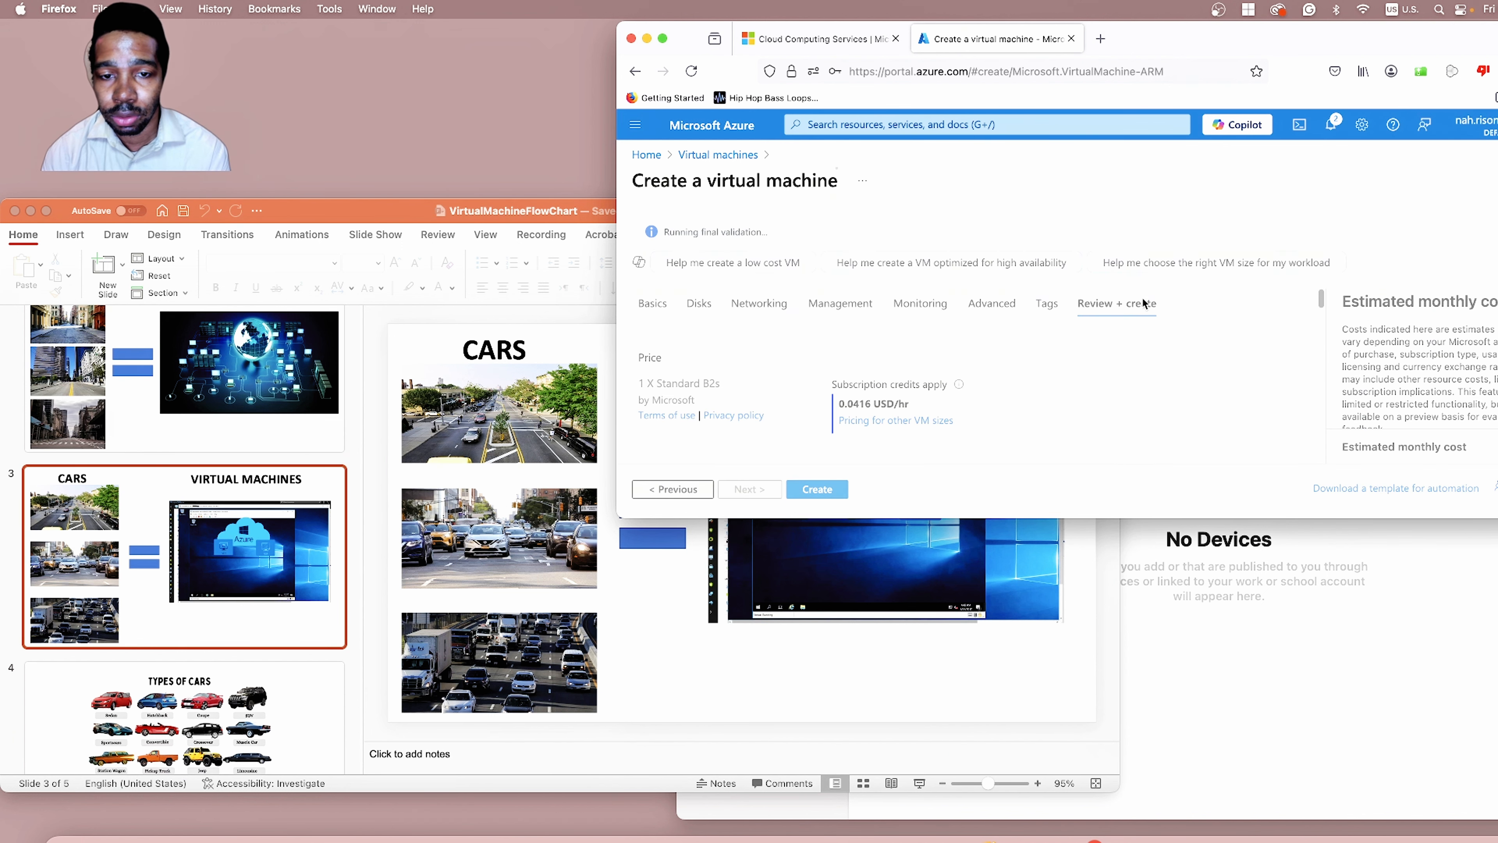
pyautogui.click(816, 489)
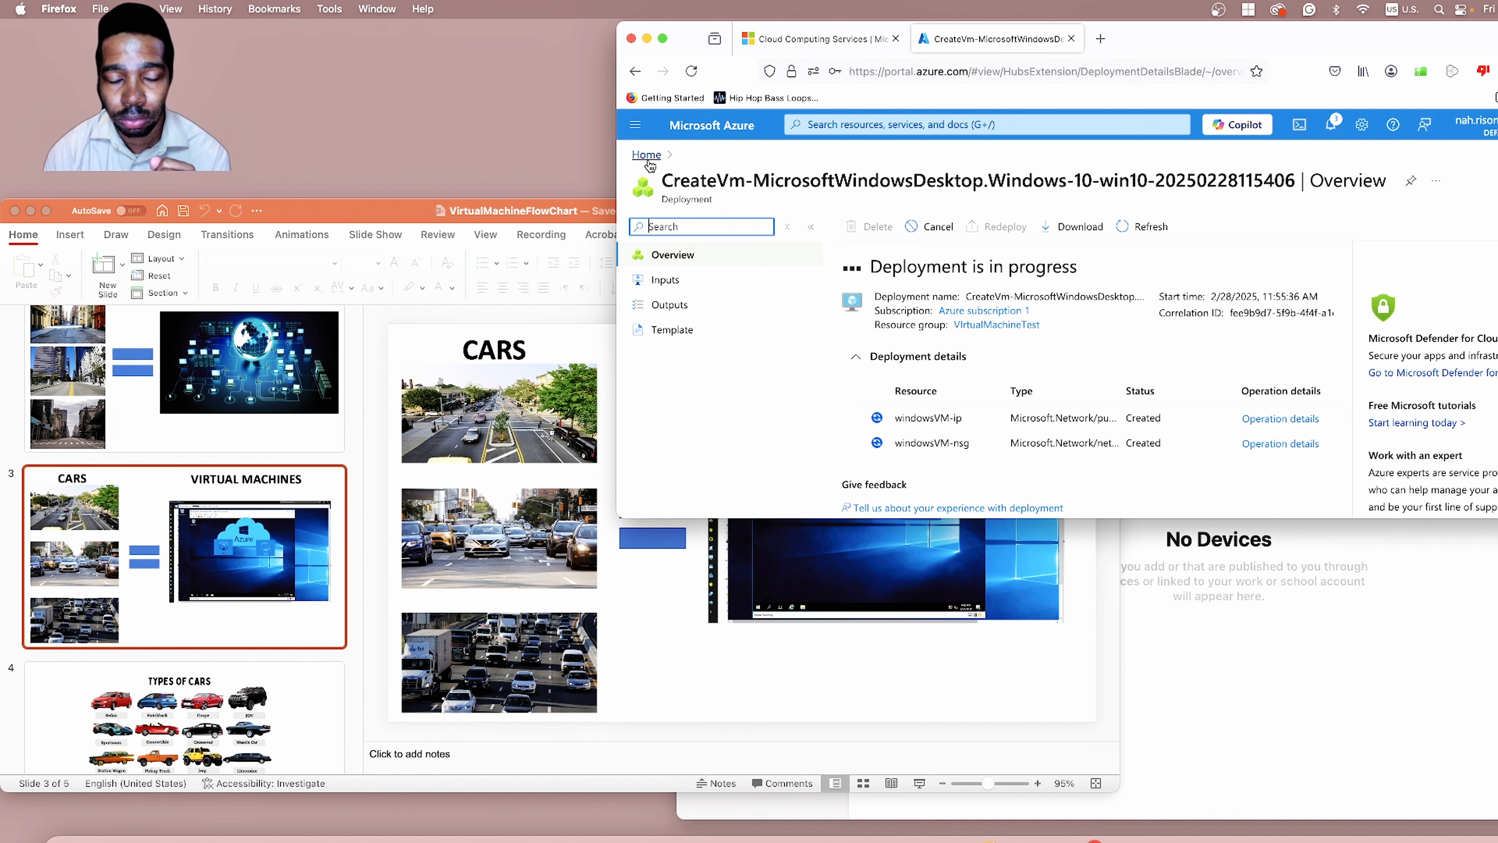
# Step: Switch to the VirtualMachineFlowChart presentation in PowerPoint and show slide 4, Types of Cars
pyautogui.click(383, 474)
pyautogui.scroll(-5, 225, 597)
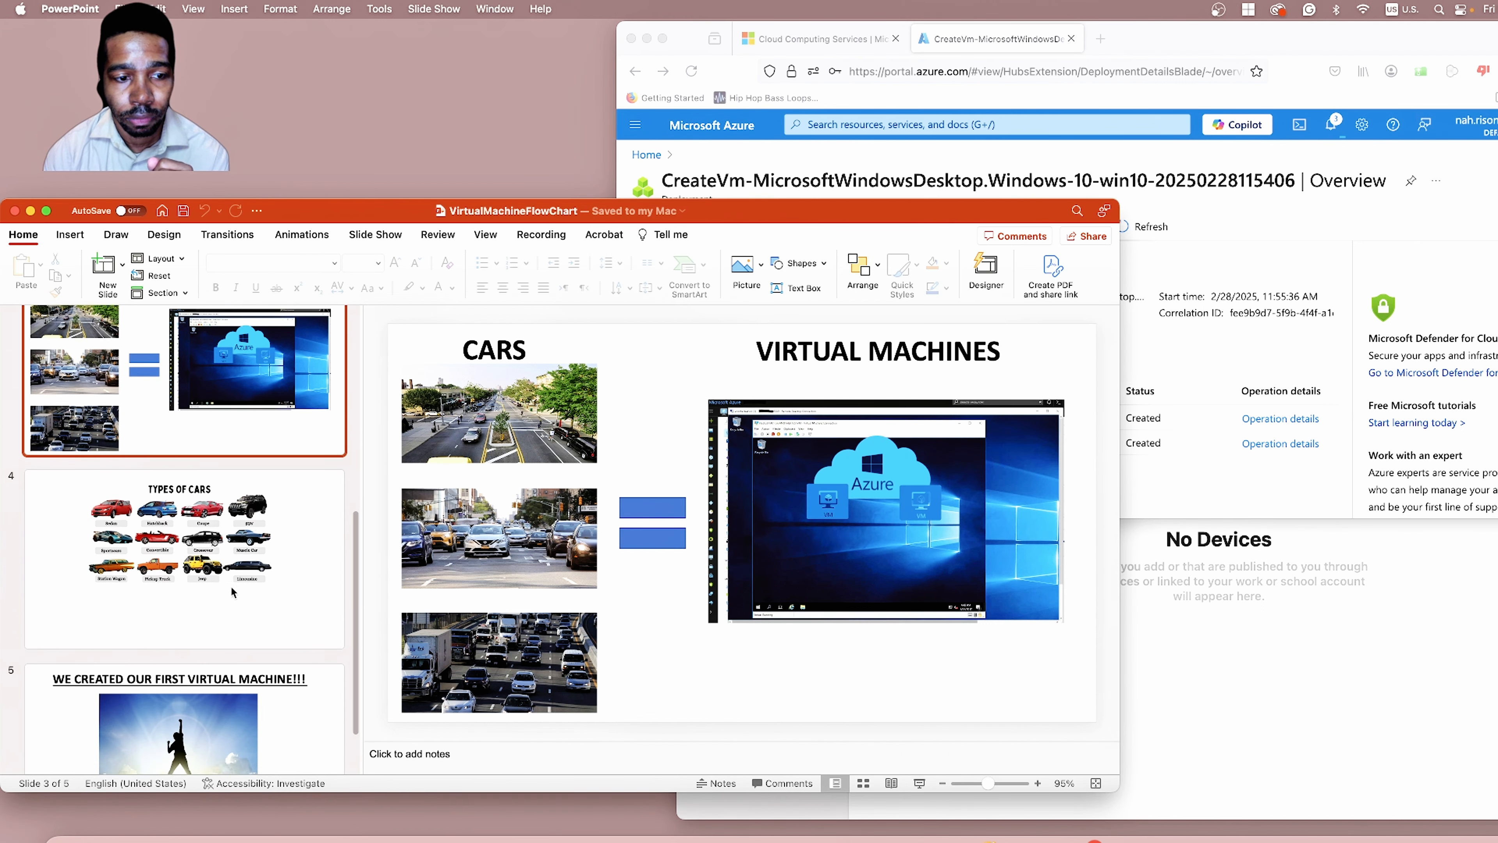
pyautogui.click(218, 559)
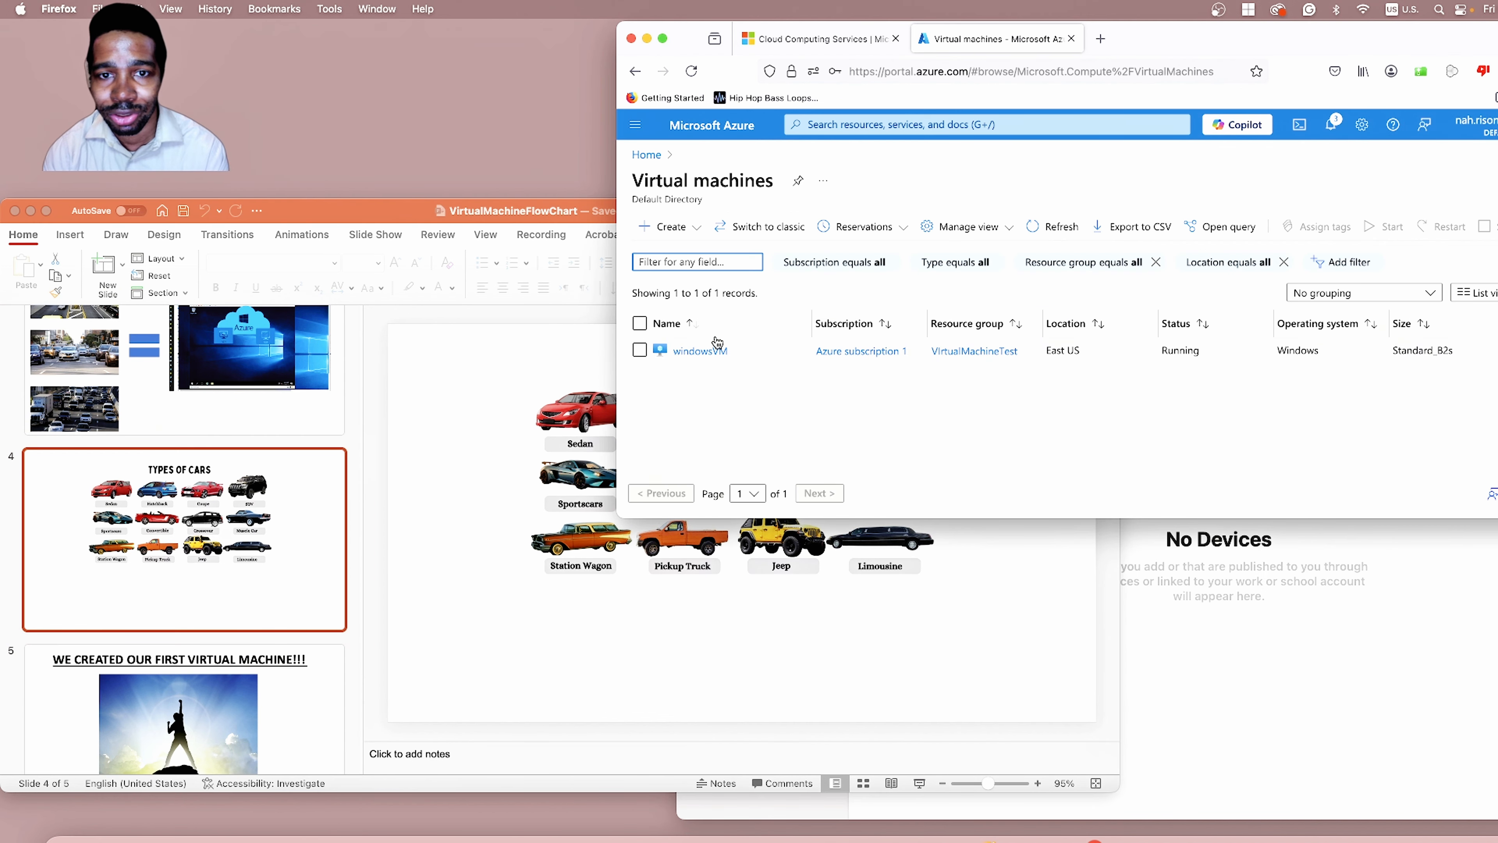
# Step: Switch to Azure in Firefox, open the windowsVM virtual machine and examine its essentials, including status, location, size, public IP address and virtual network
pyautogui.click(705, 350)
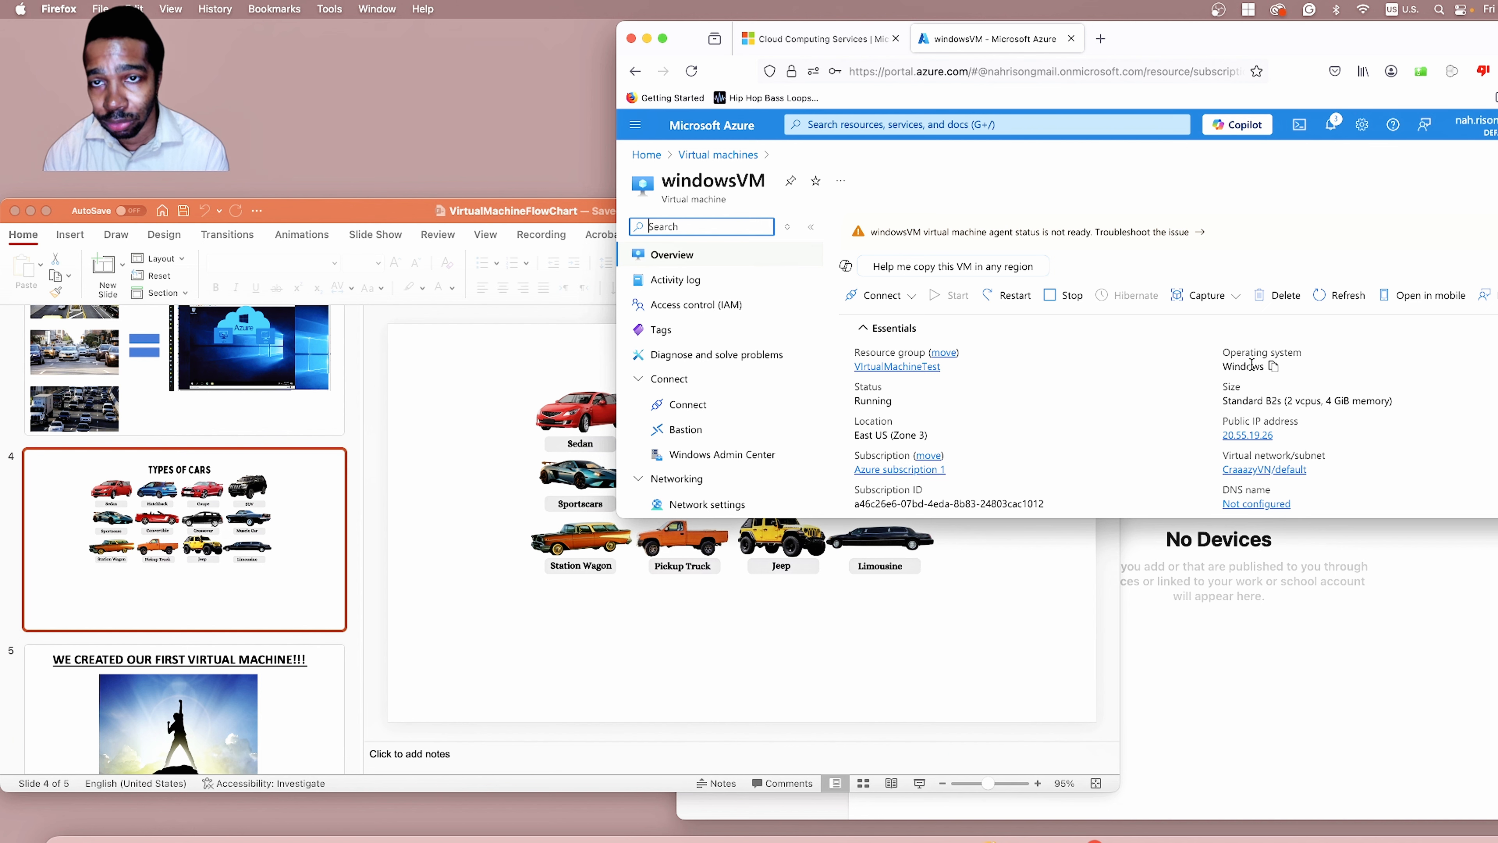
pyautogui.scroll(-1, 1117, 389)
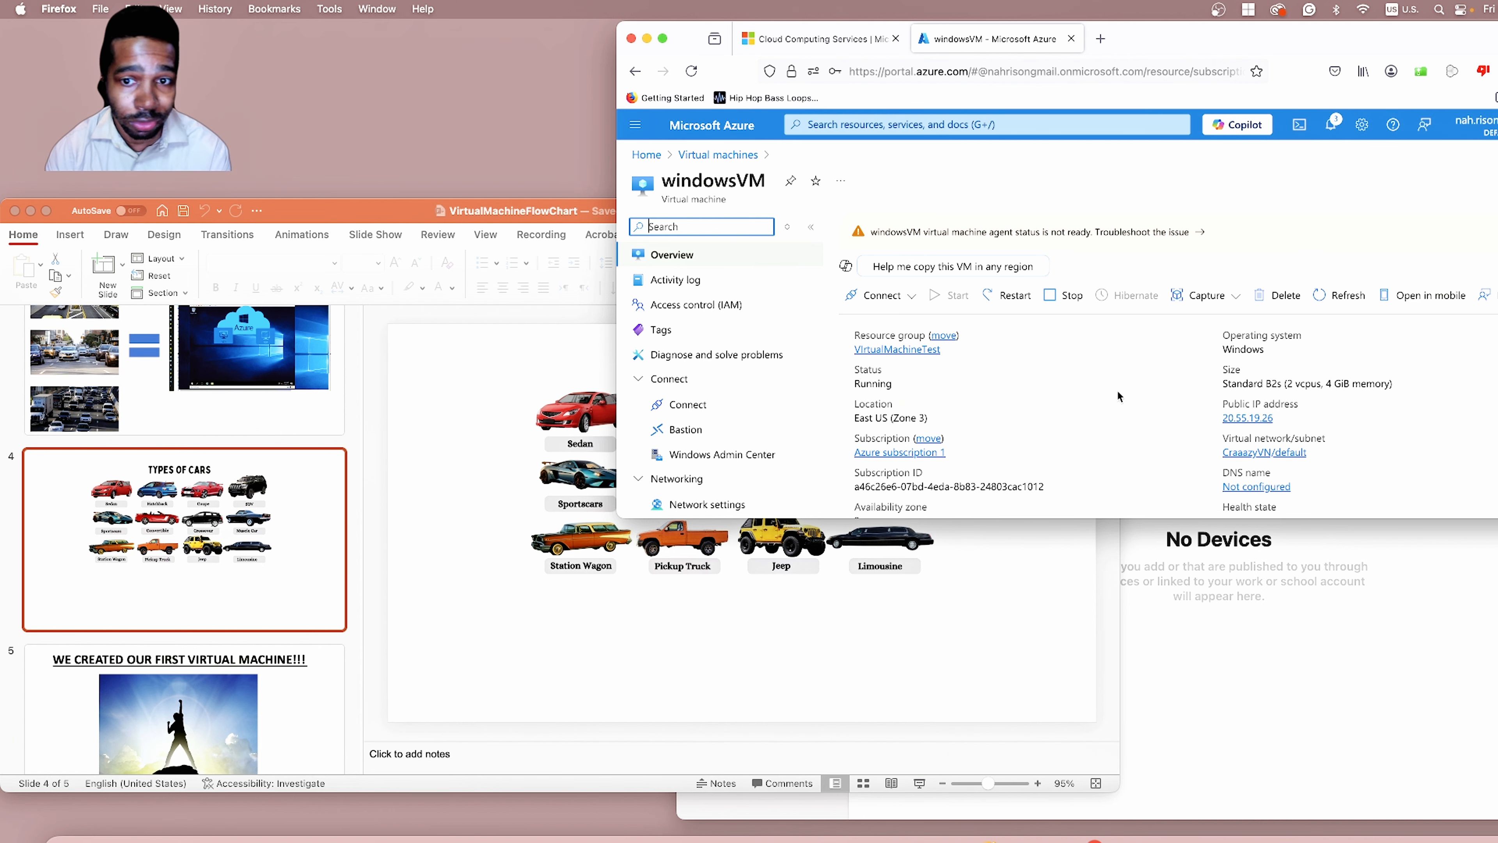
pyautogui.scroll(2, 1118, 393)
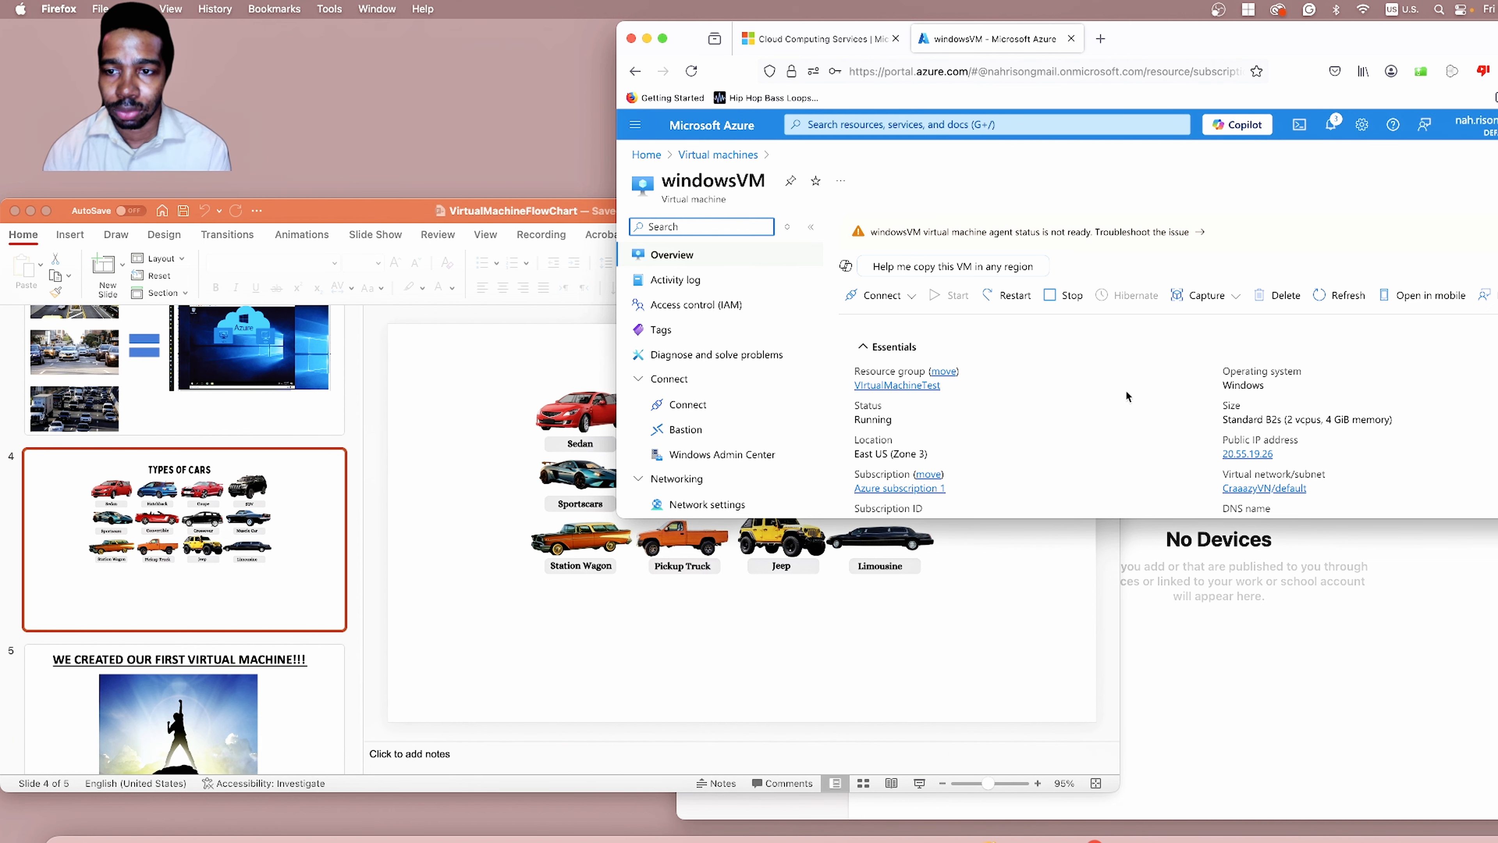
pyautogui.scroll(-1, 1152, 390)
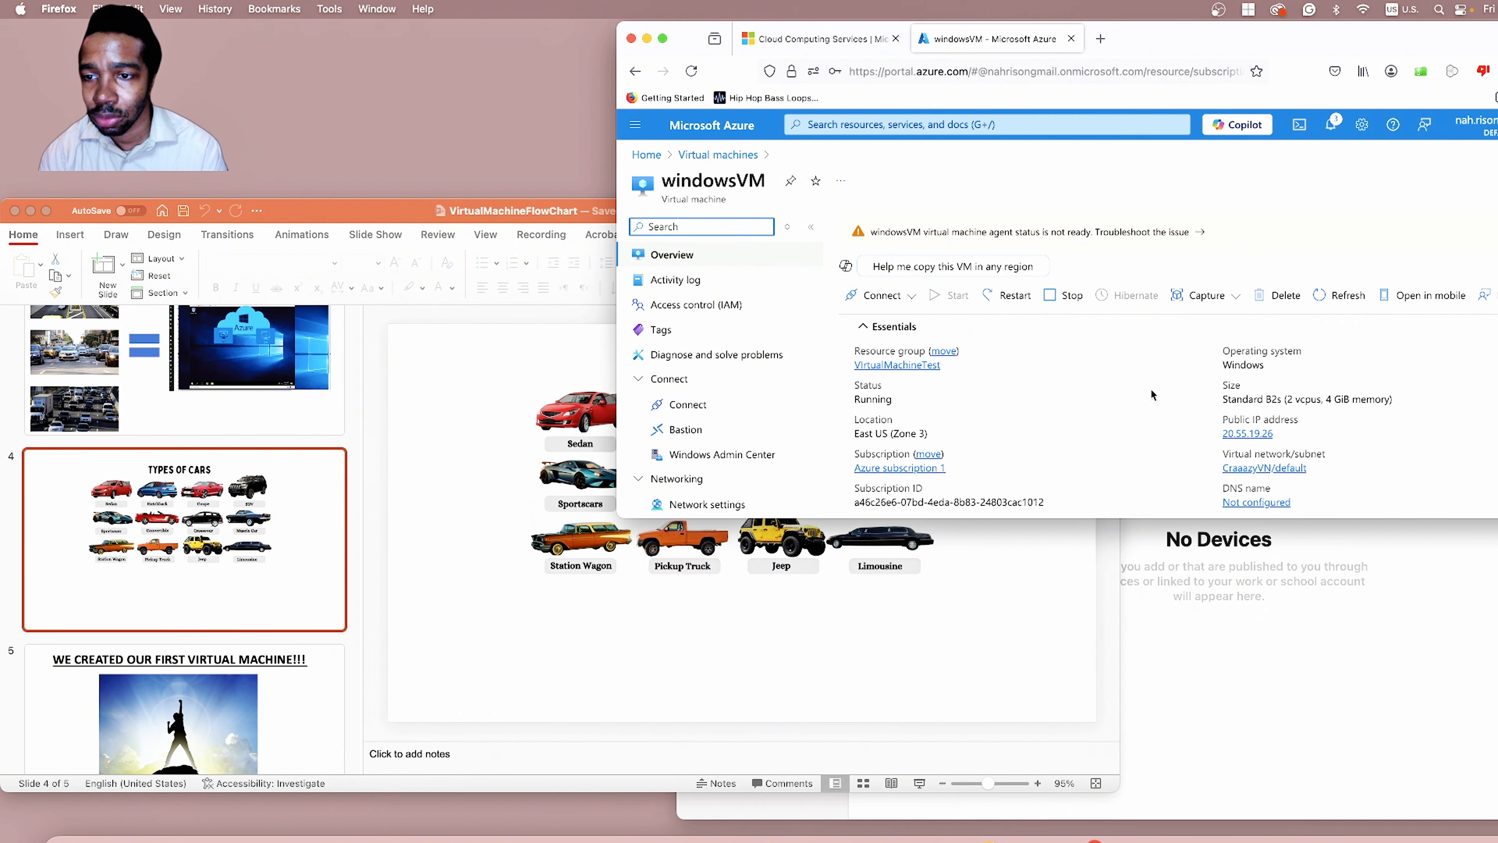
pyautogui.scroll(-2, 1150, 395)
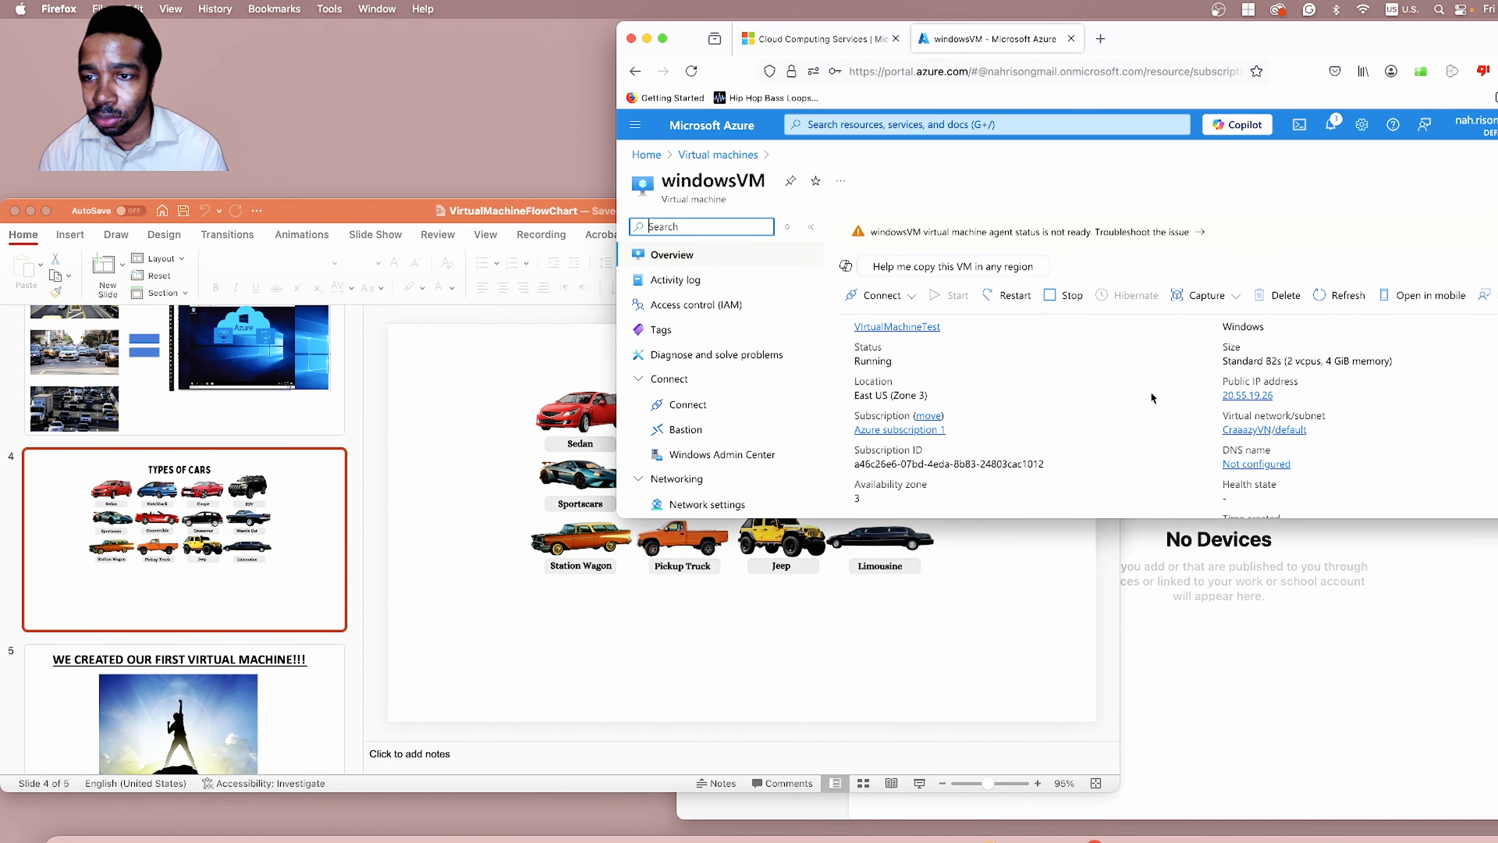
pyautogui.scroll(-1, 1151, 392)
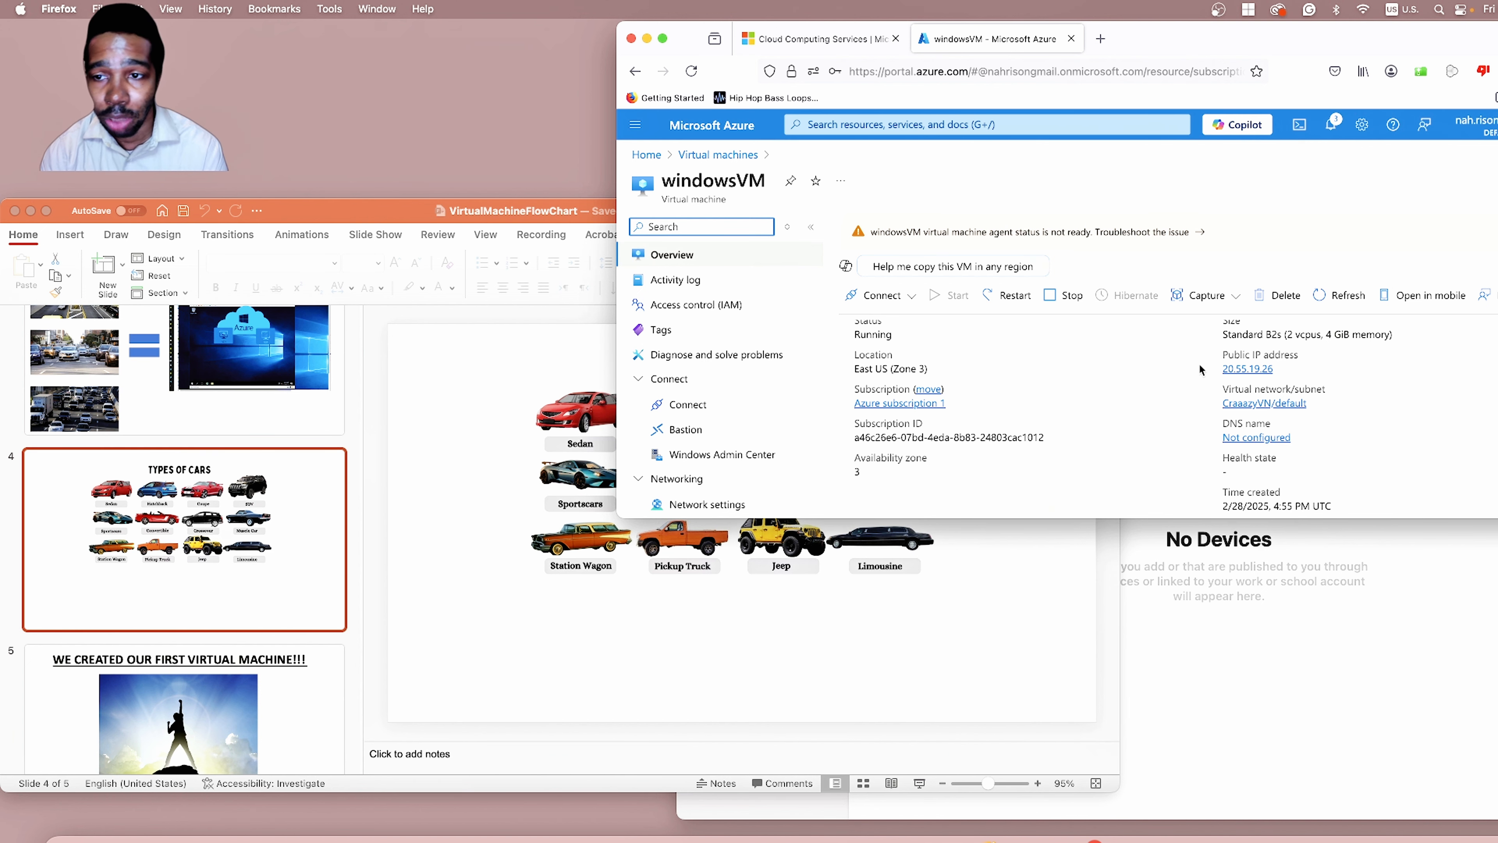
pyautogui.scroll(-1, 1199, 368)
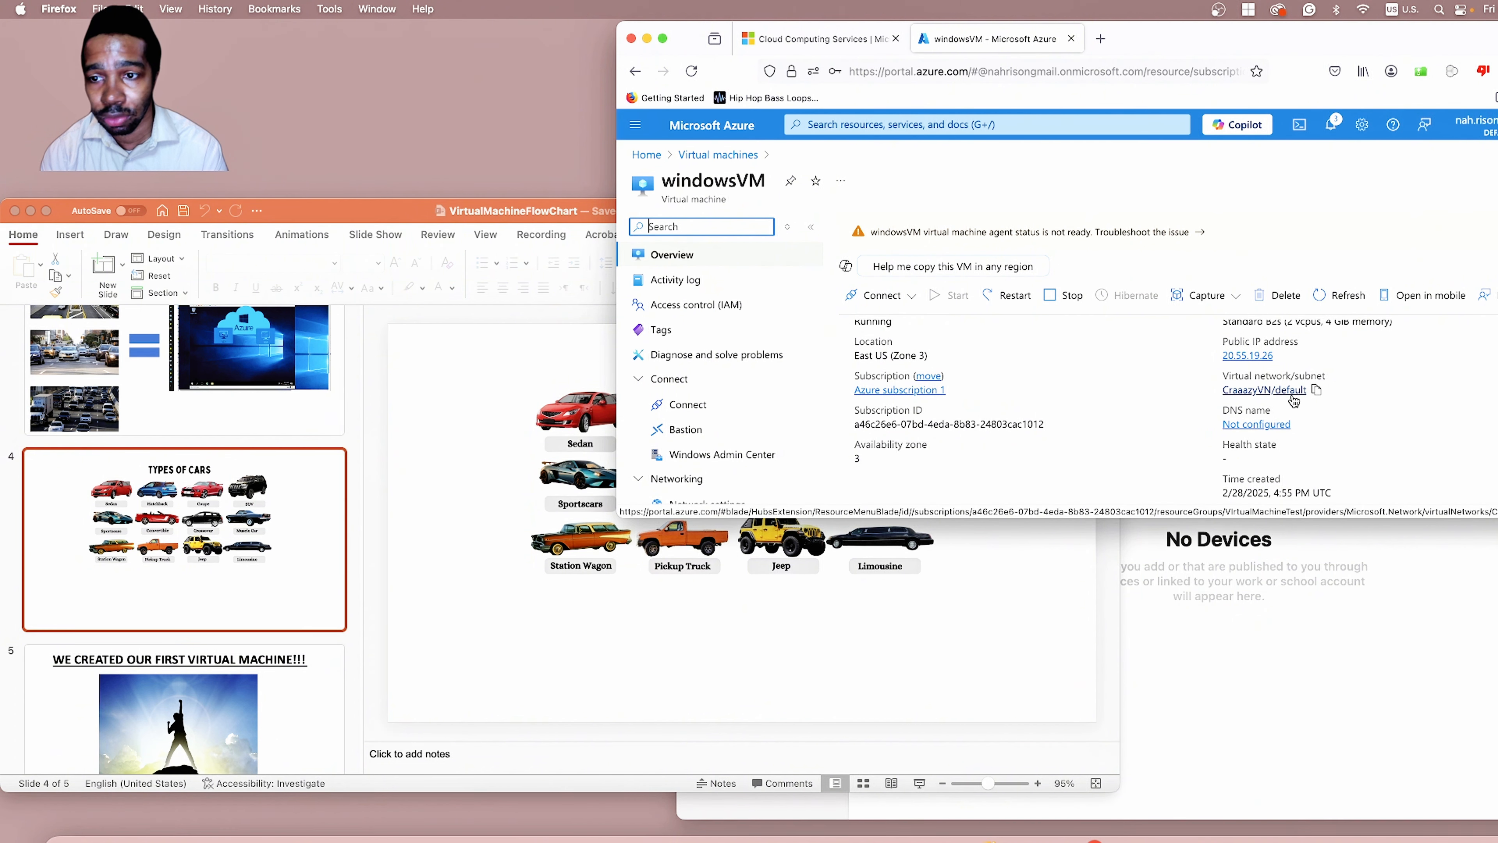
pyautogui.scroll(3, 1073, 410)
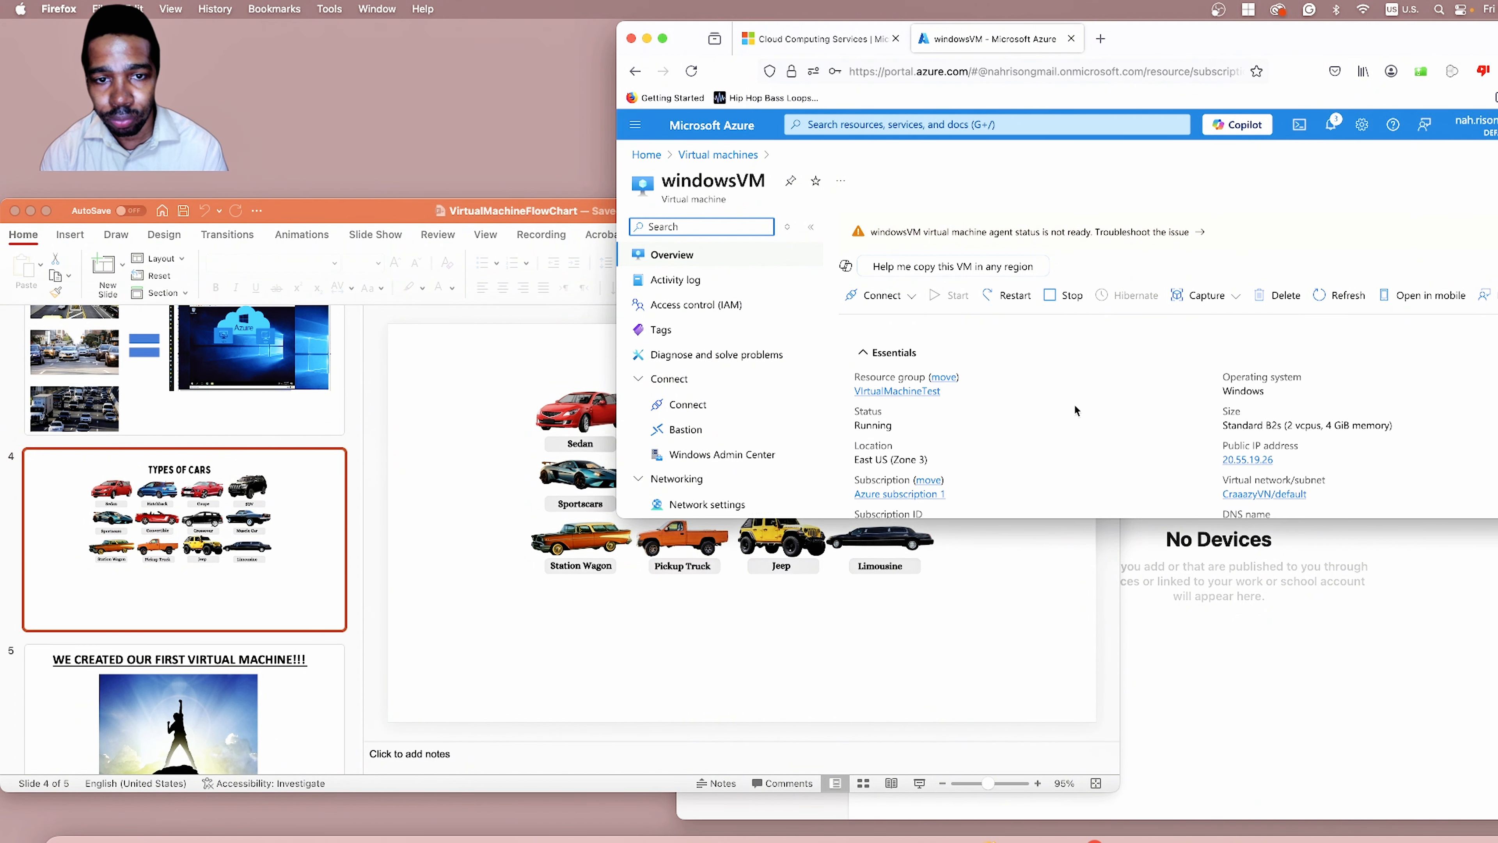
pyautogui.scroll(-1, 1075, 410)
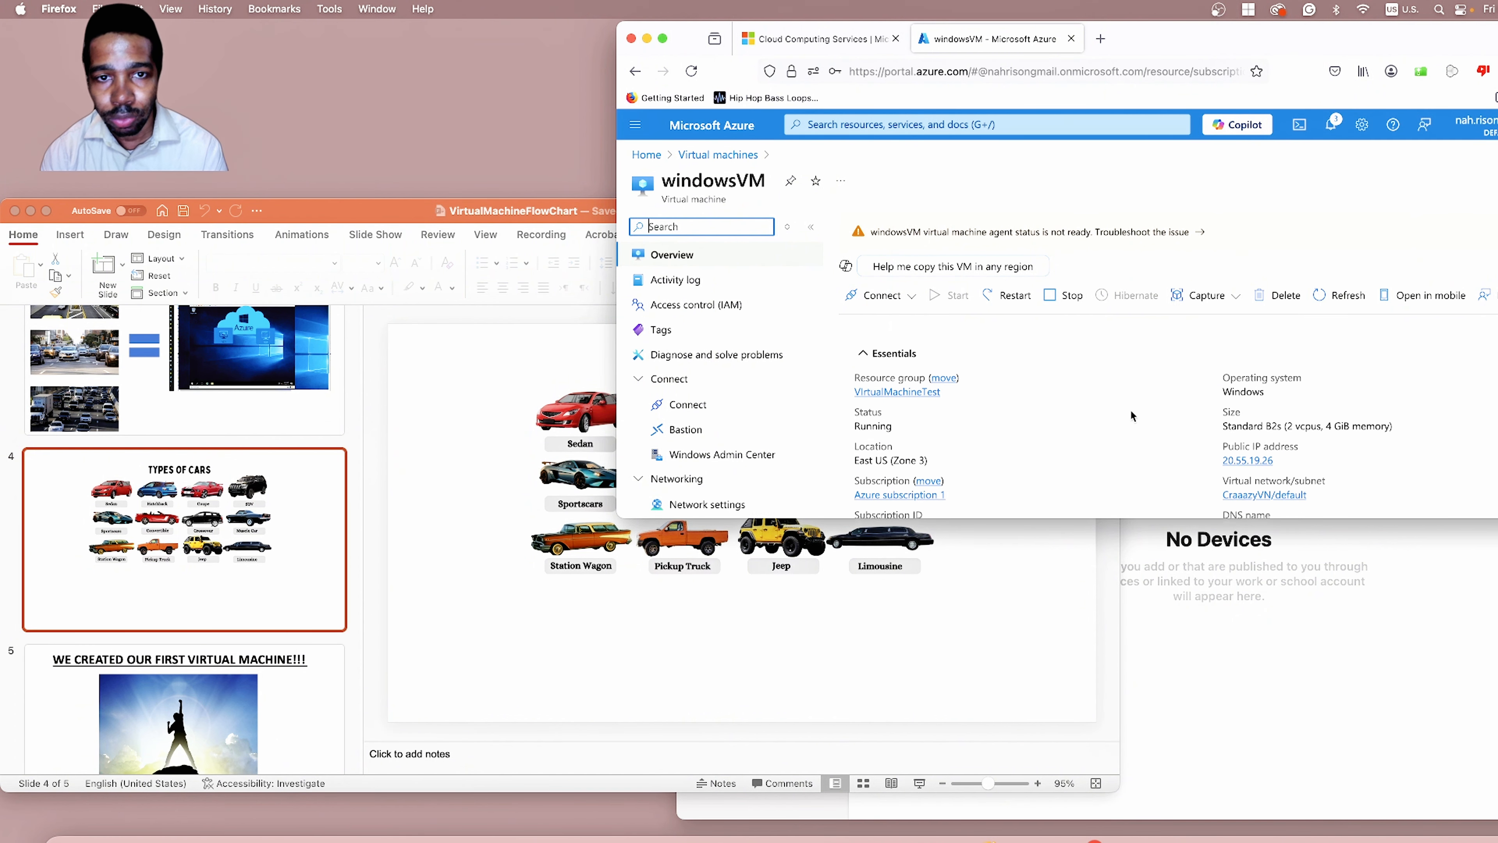
# Step: Start creating another Azure virtual machine from the virtual machines list and assign it to the VirtualMachineTest resource group
pyautogui.click(718, 155)
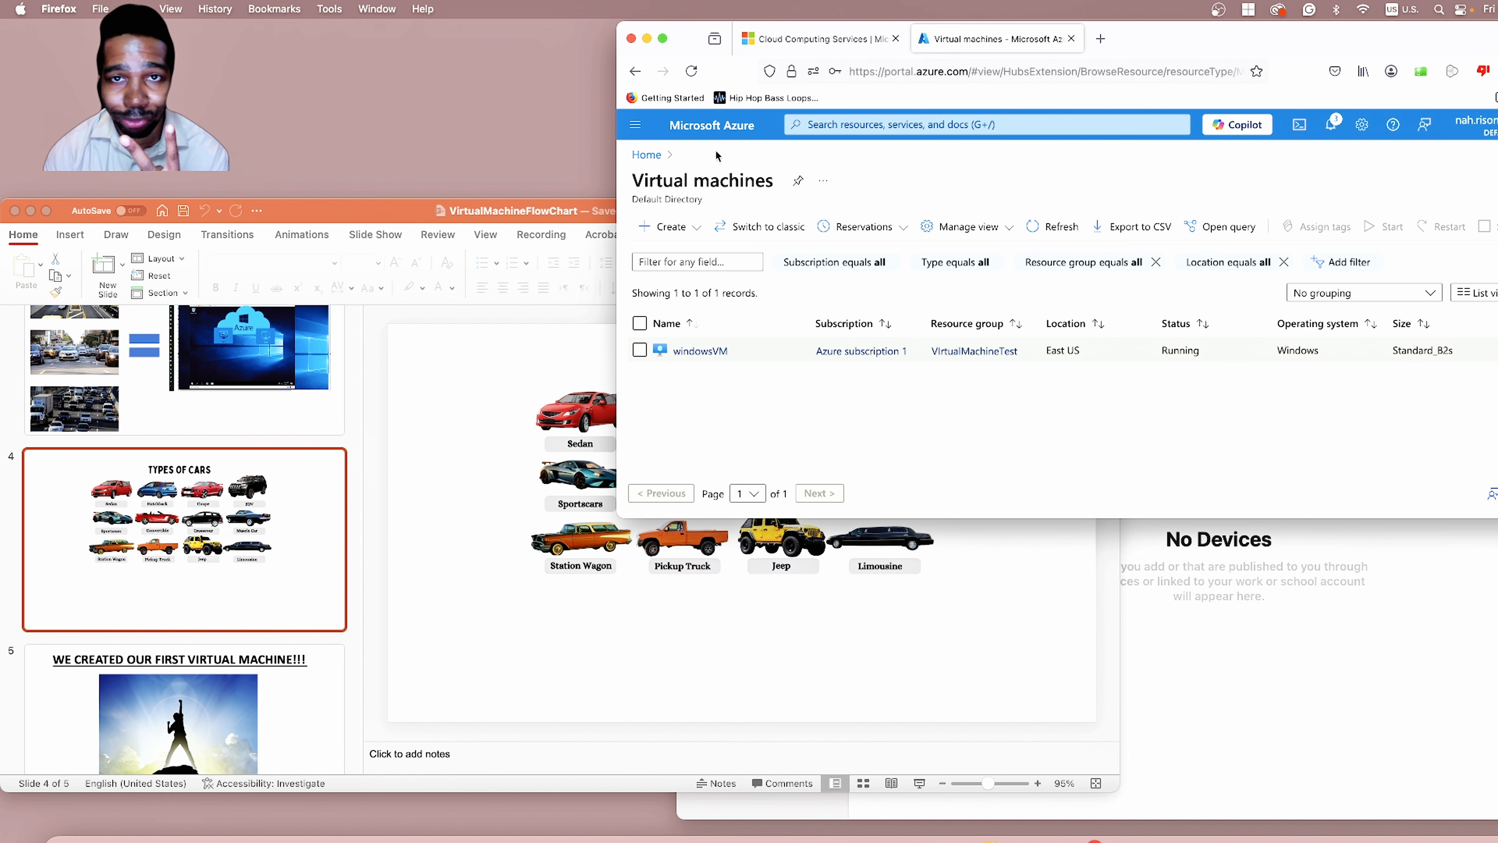
pyautogui.click(668, 234)
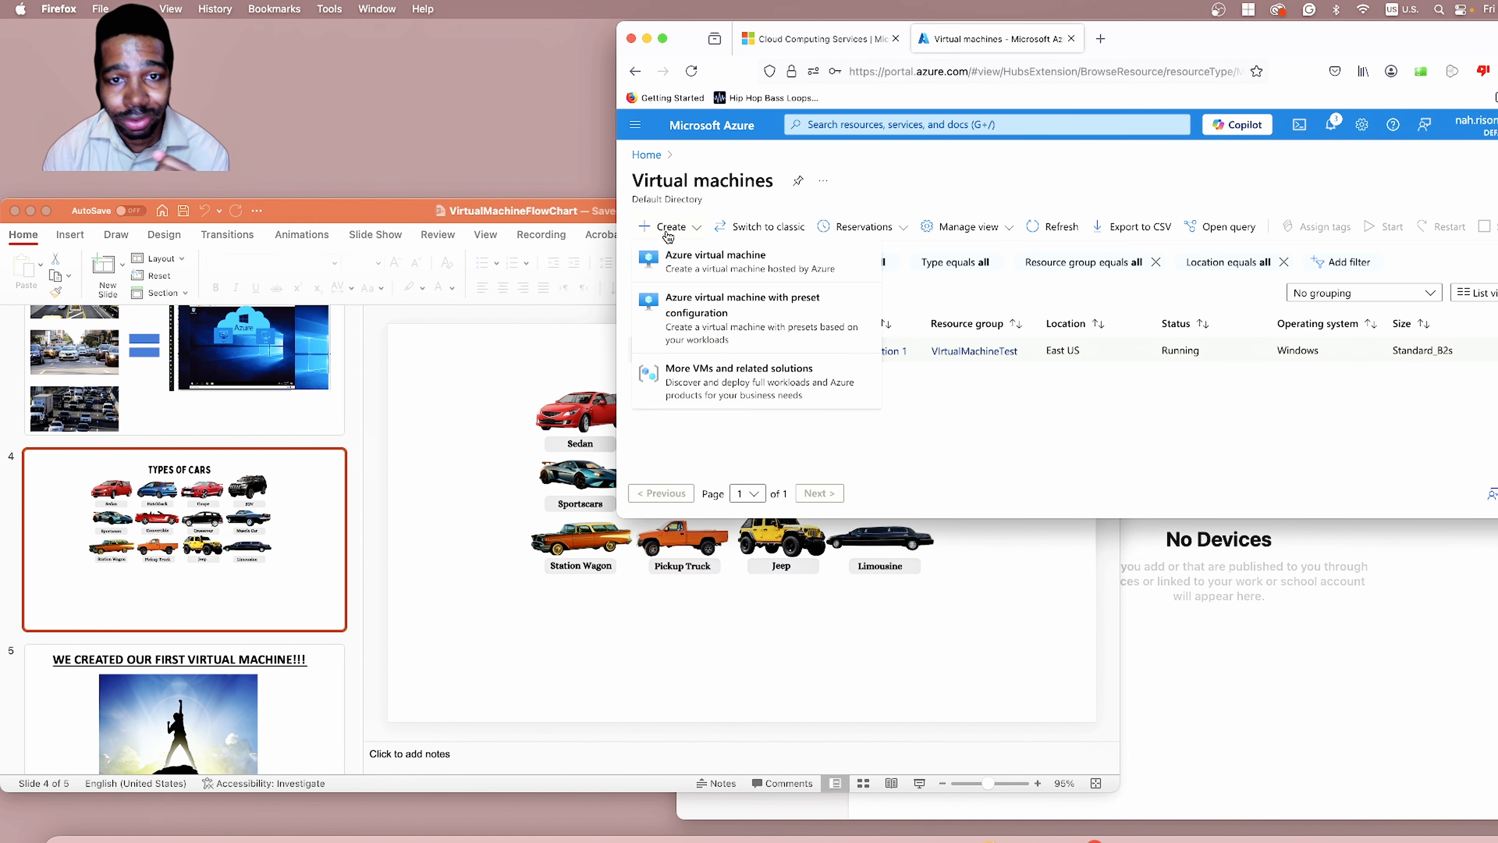
pyautogui.click(757, 262)
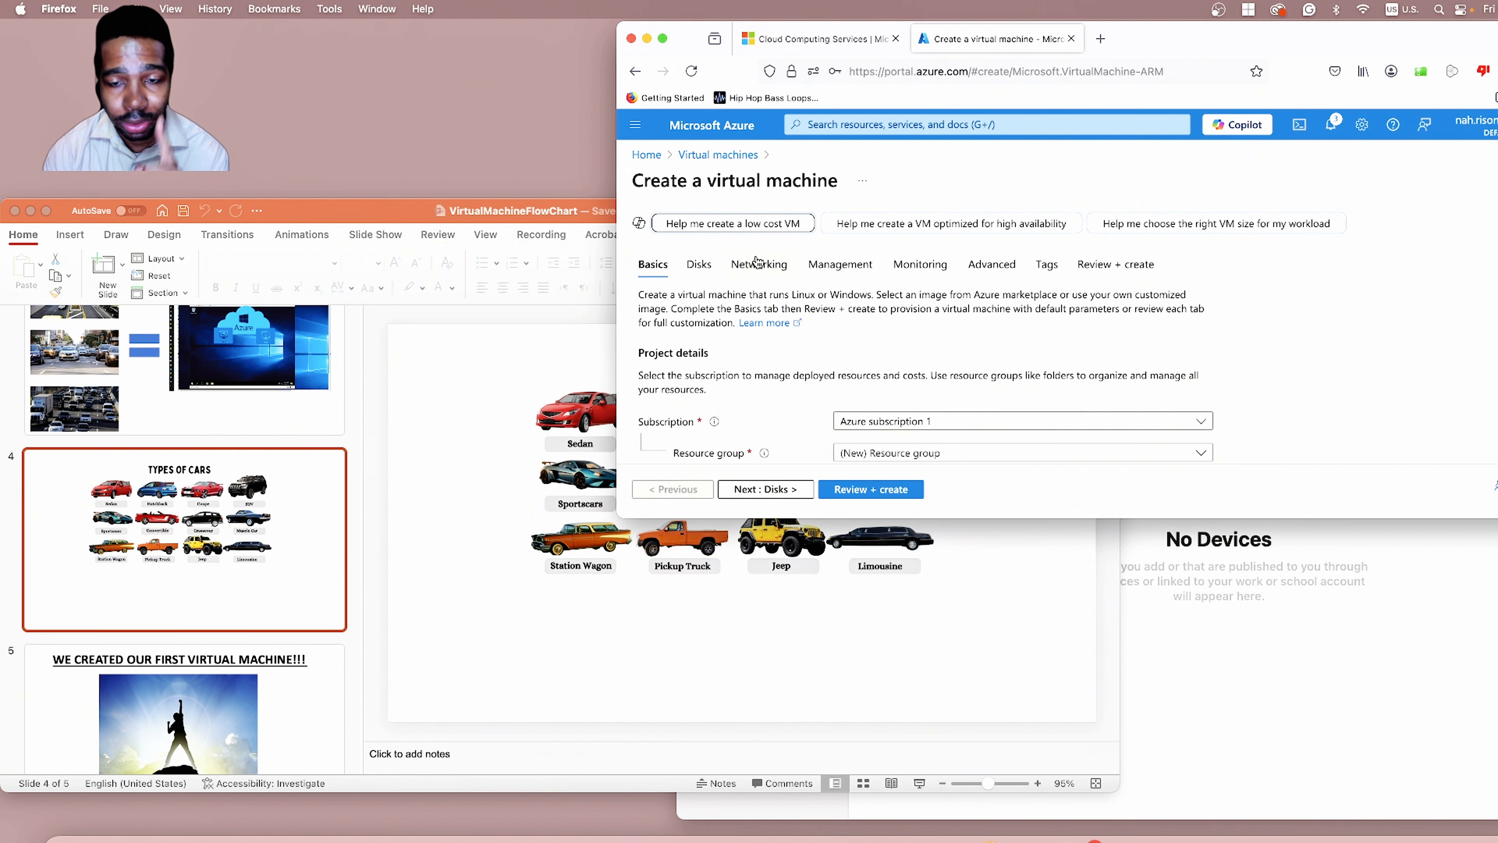
pyautogui.scroll(-3, 766, 262)
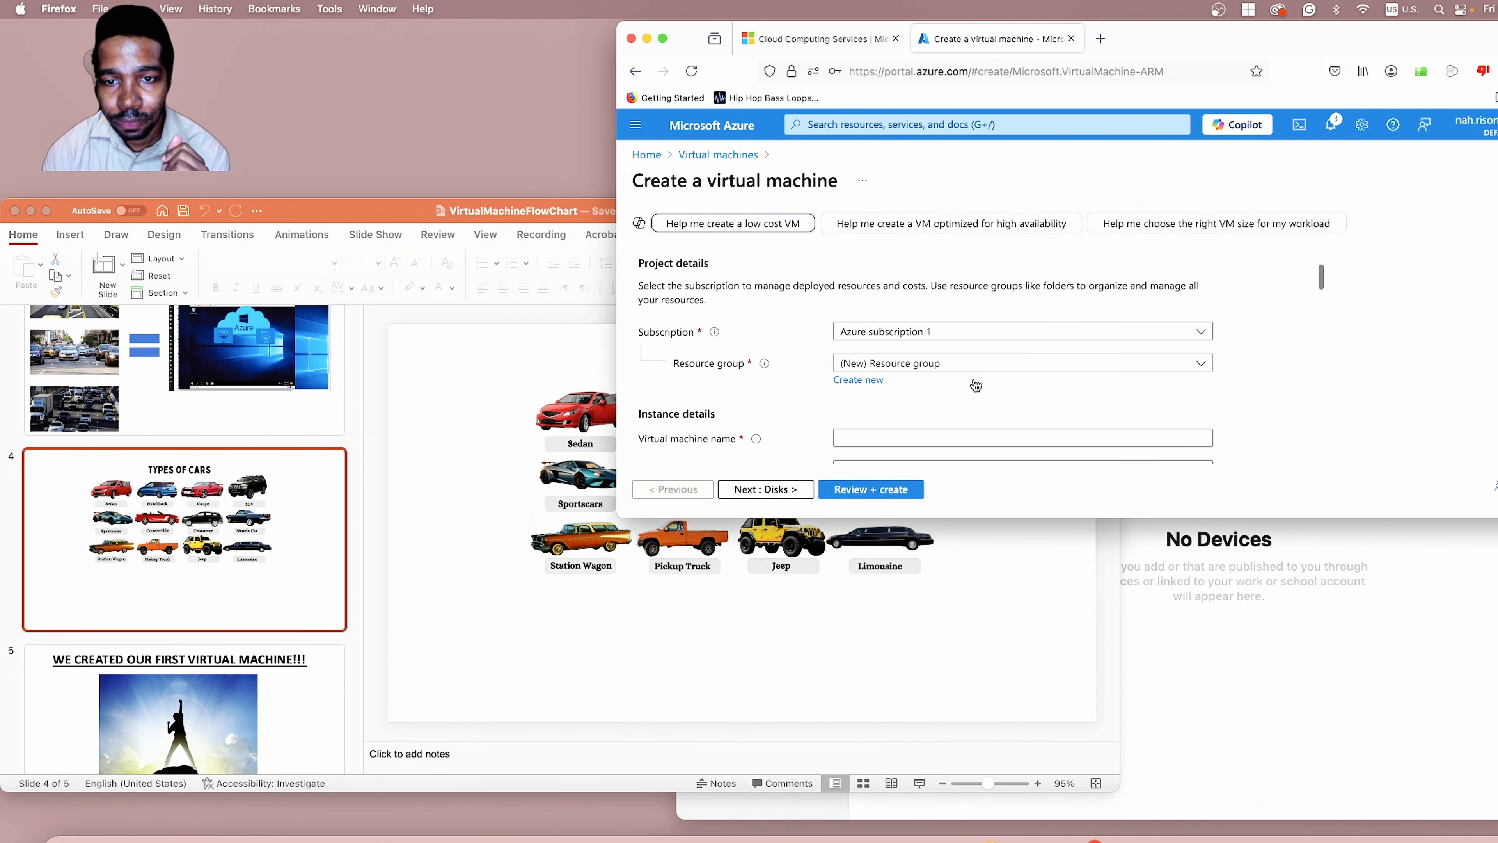
pyautogui.click(974, 365)
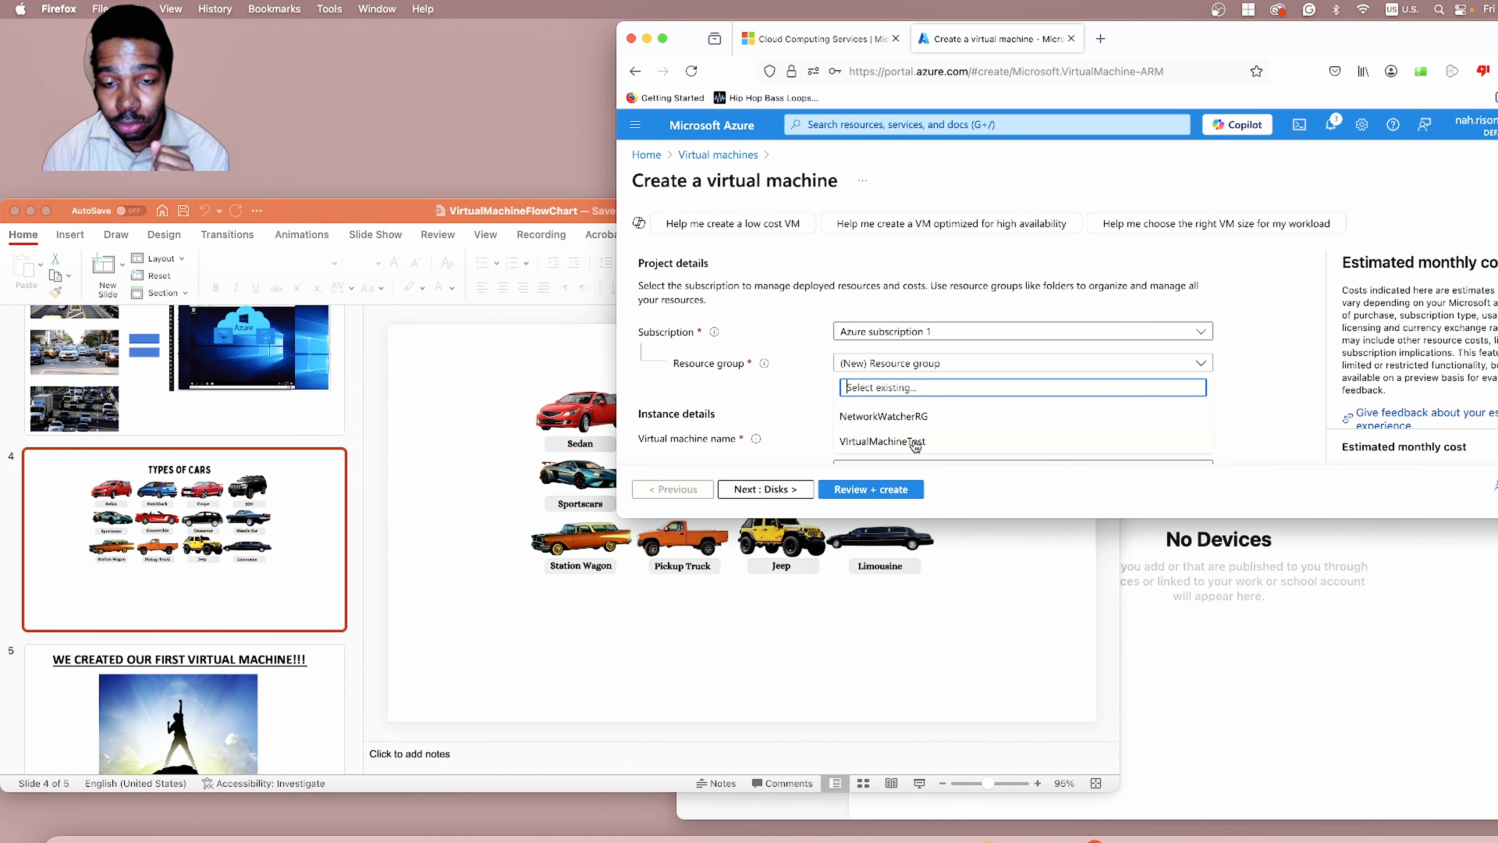
pyautogui.click(897, 441)
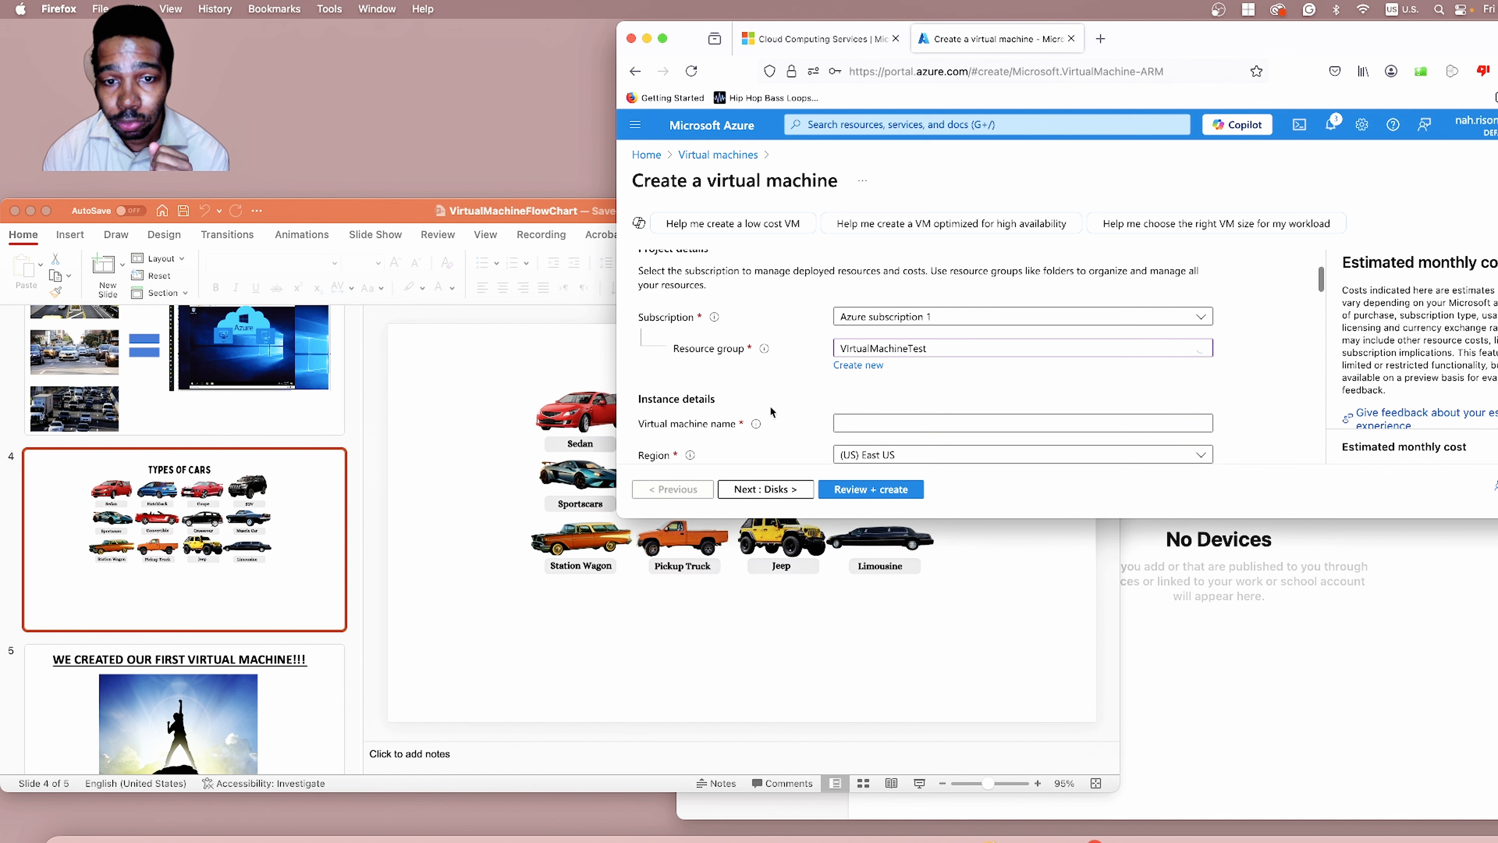
# Step: Name the new virtual machine LinuxVM
pyautogui.scroll(-2, 771, 411)
pyautogui.click(901, 344)
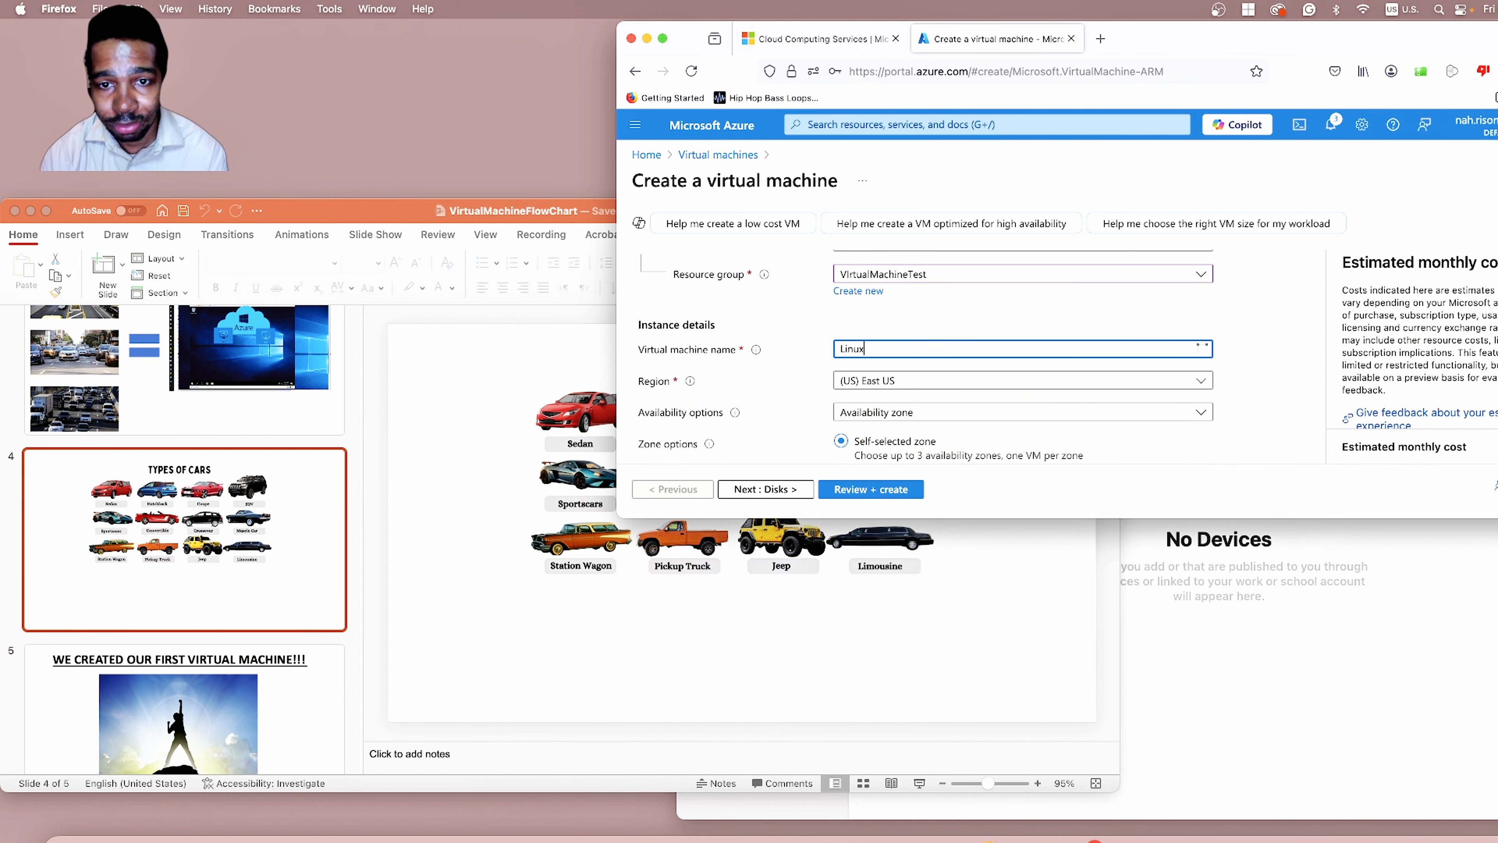
pyautogui.write('LinuxVM')
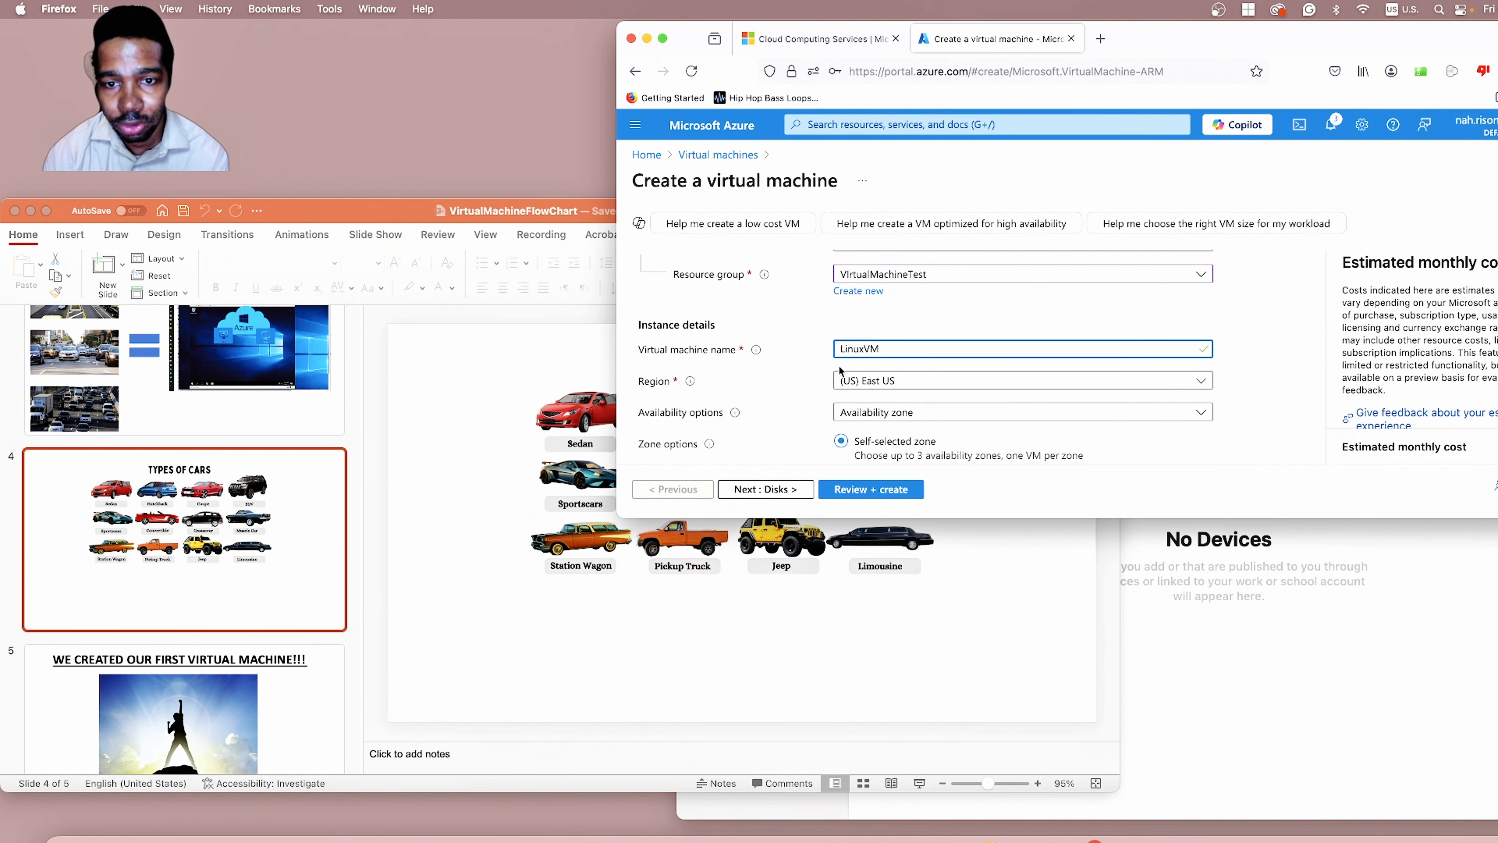
# Step: Check the instance's size support and change its availability zone selection to Zone 3 only
pyautogui.scroll(-2, 901, 333)
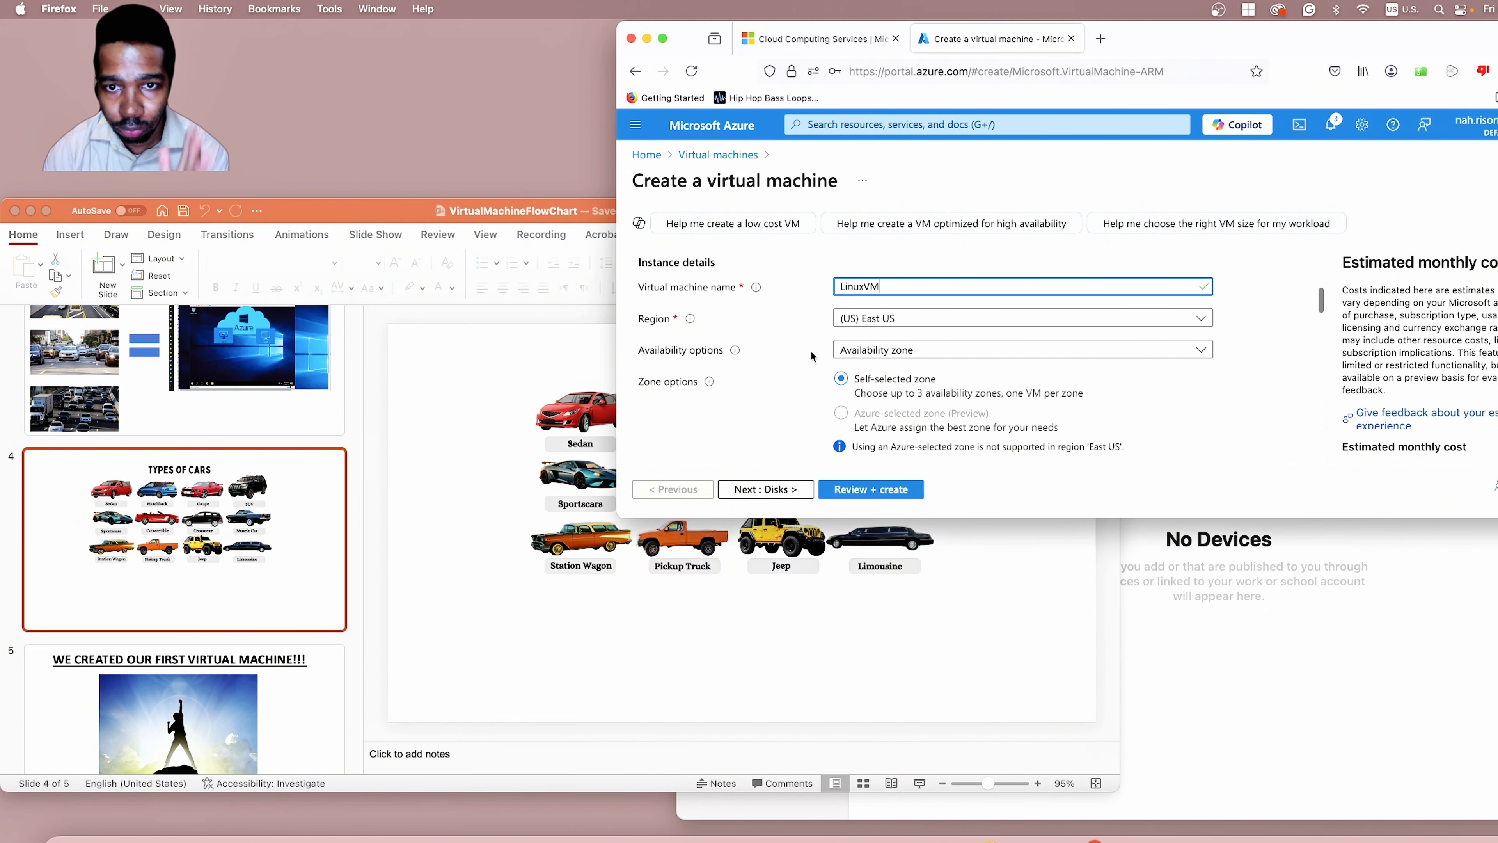
pyautogui.scroll(-6, 810, 349)
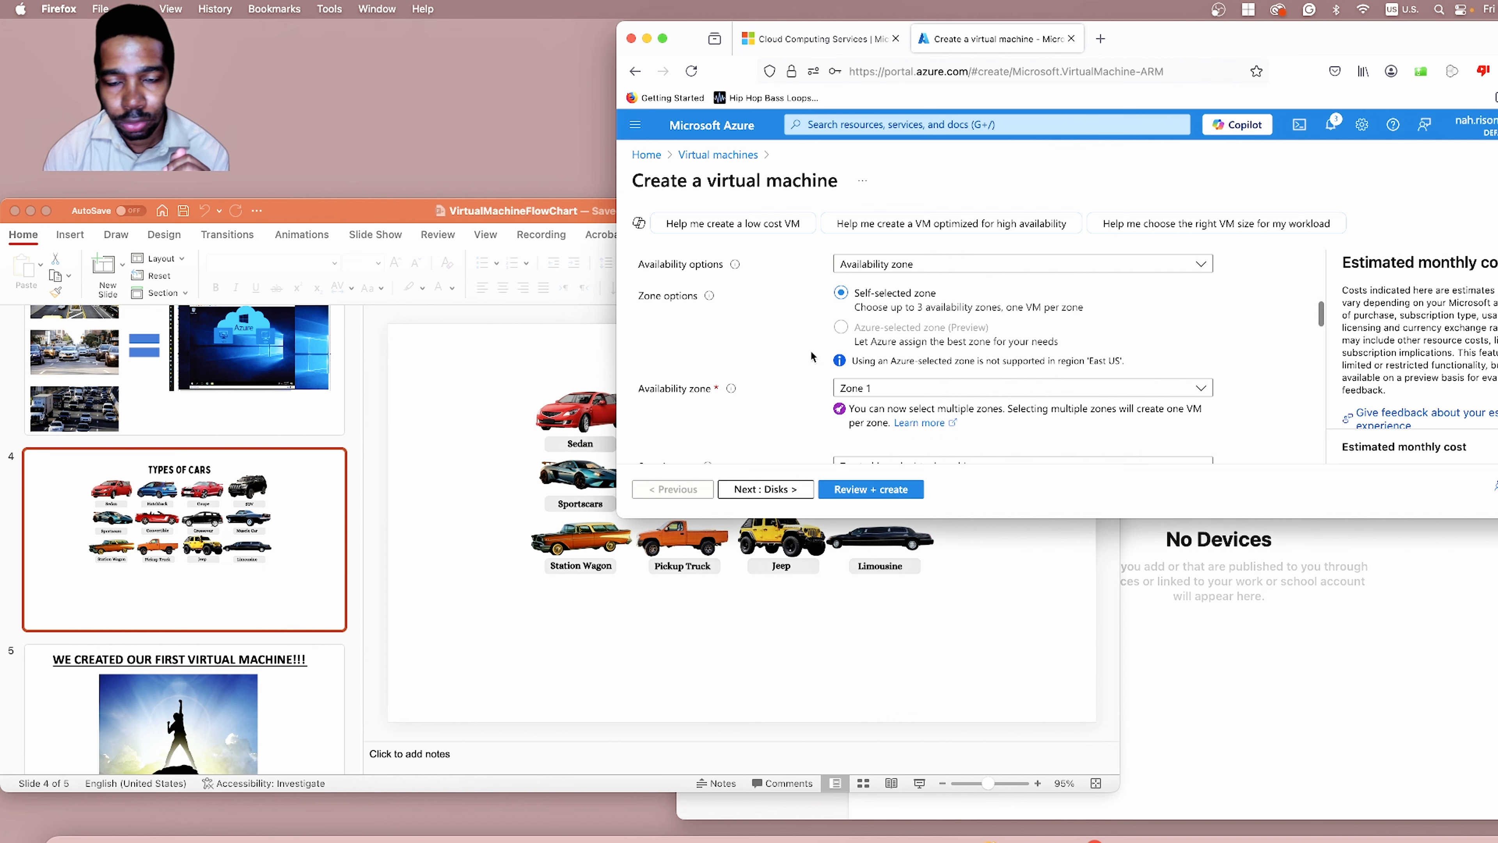
pyautogui.scroll(-6, 809, 350)
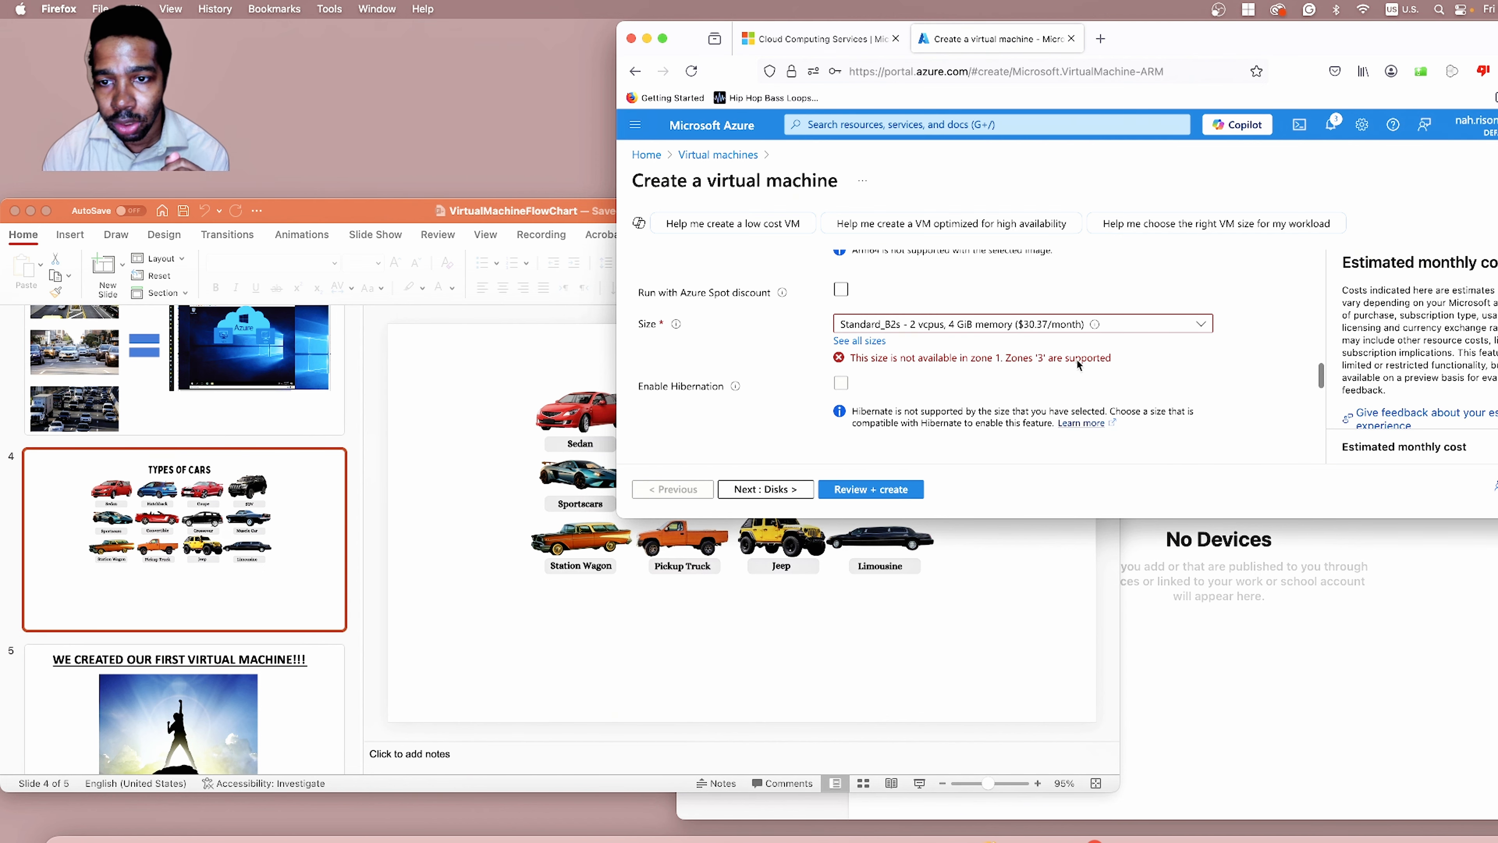
pyautogui.scroll(6, 1072, 366)
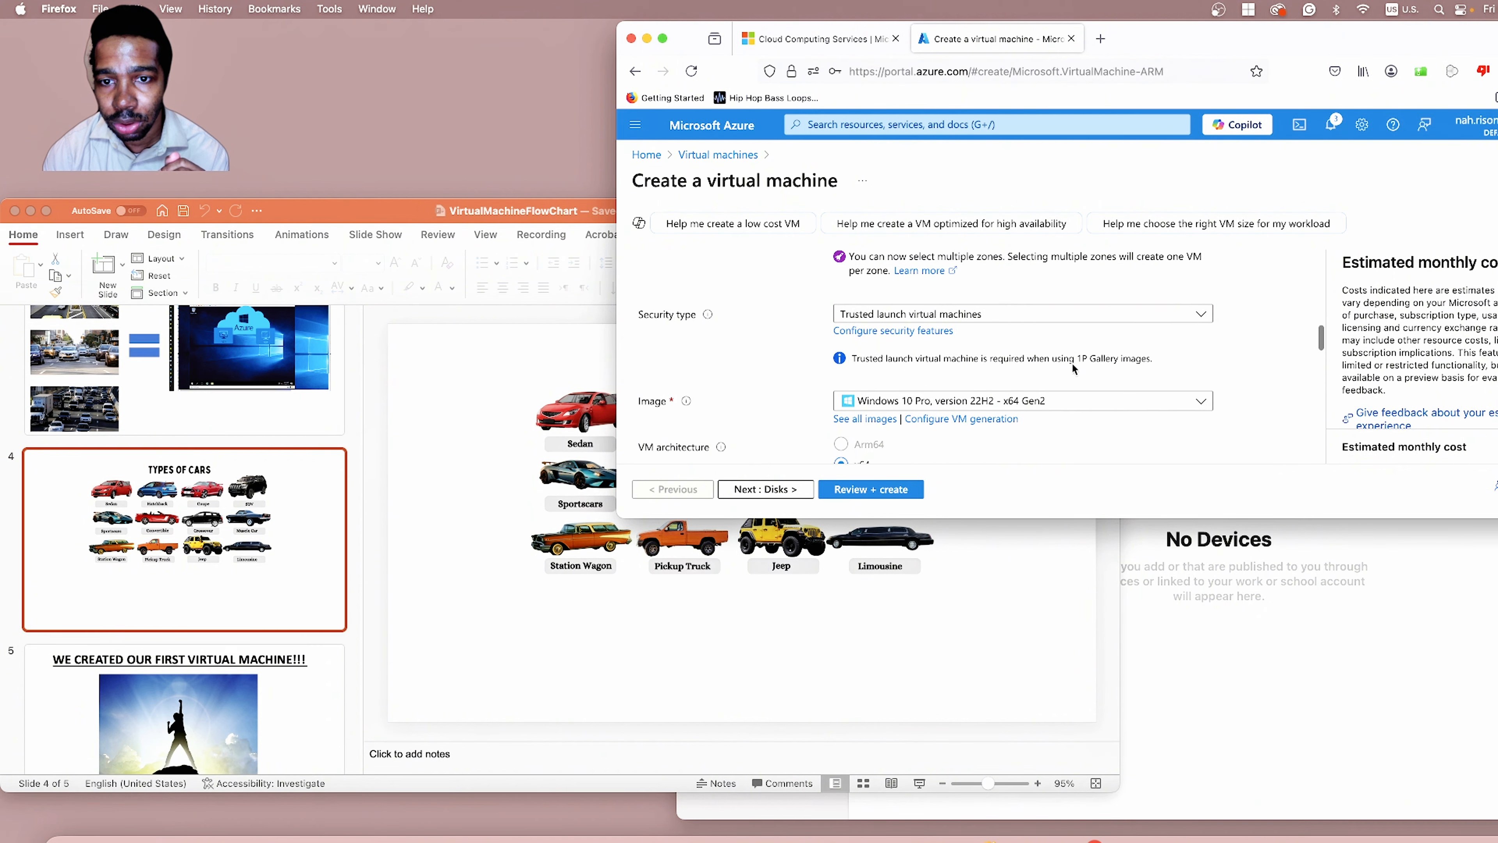
pyautogui.scroll(3, 1072, 367)
pyautogui.click(1064, 353)
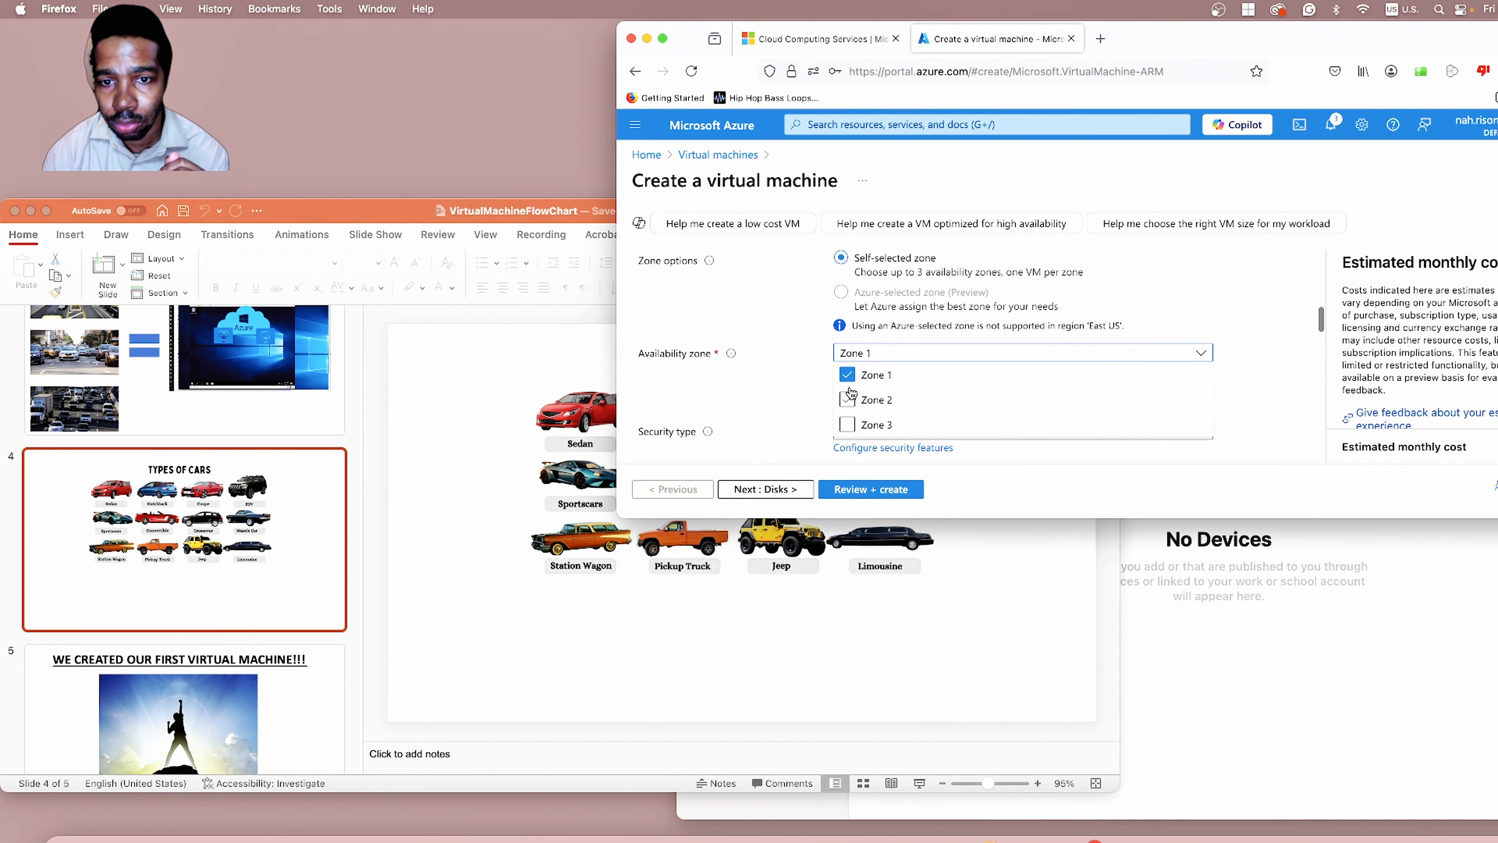
pyautogui.click(847, 376)
pyautogui.click(846, 424)
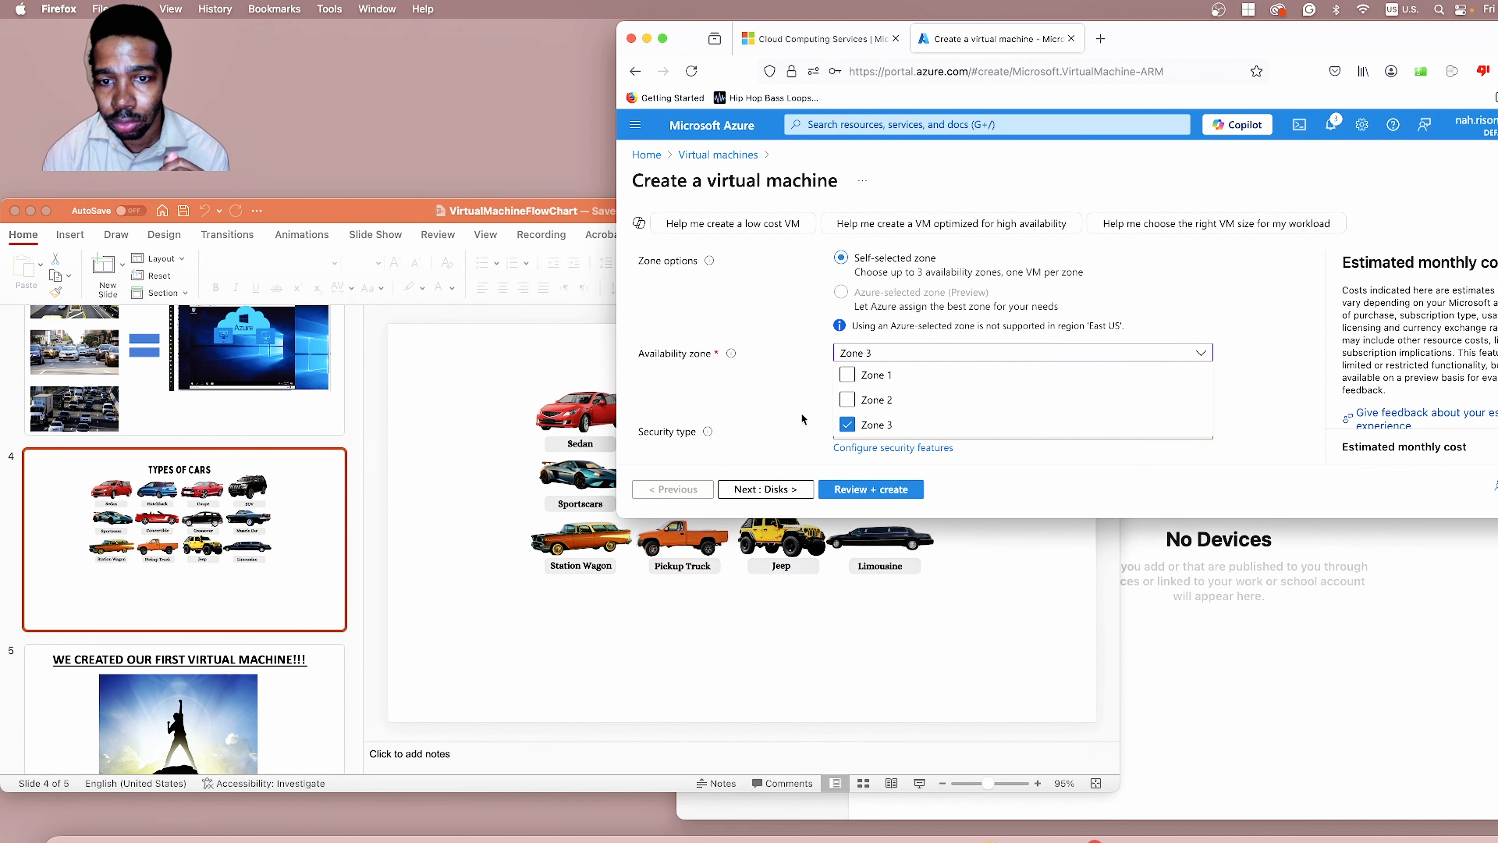
pyautogui.click(801, 410)
# Step: Select Ubuntu Pro 24.04 LTS - x64 Gen2 as the virtual machine's image
pyautogui.scroll(-5, 801, 408)
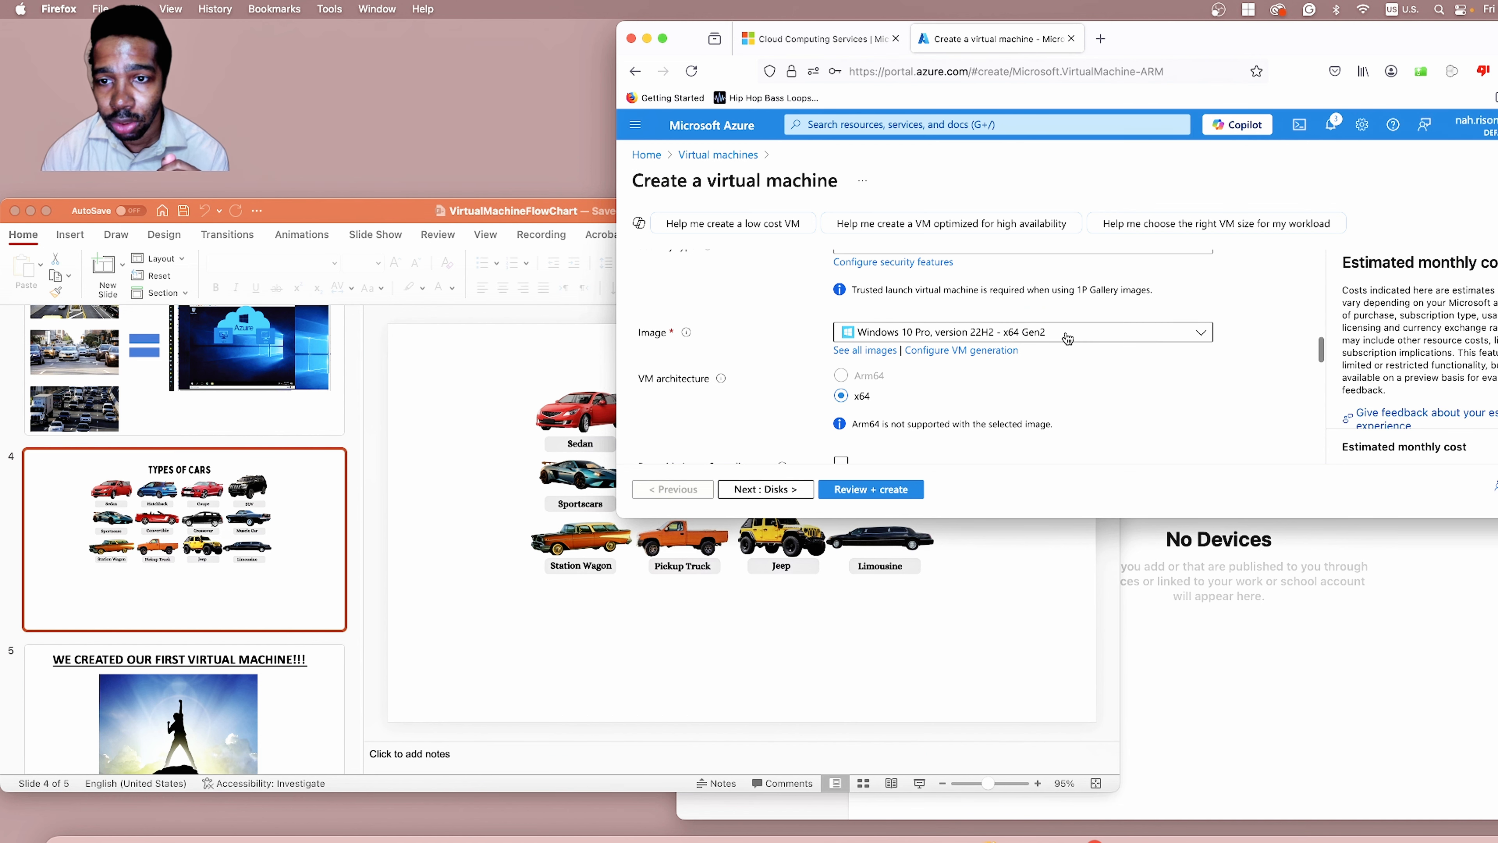
pyautogui.click(1084, 338)
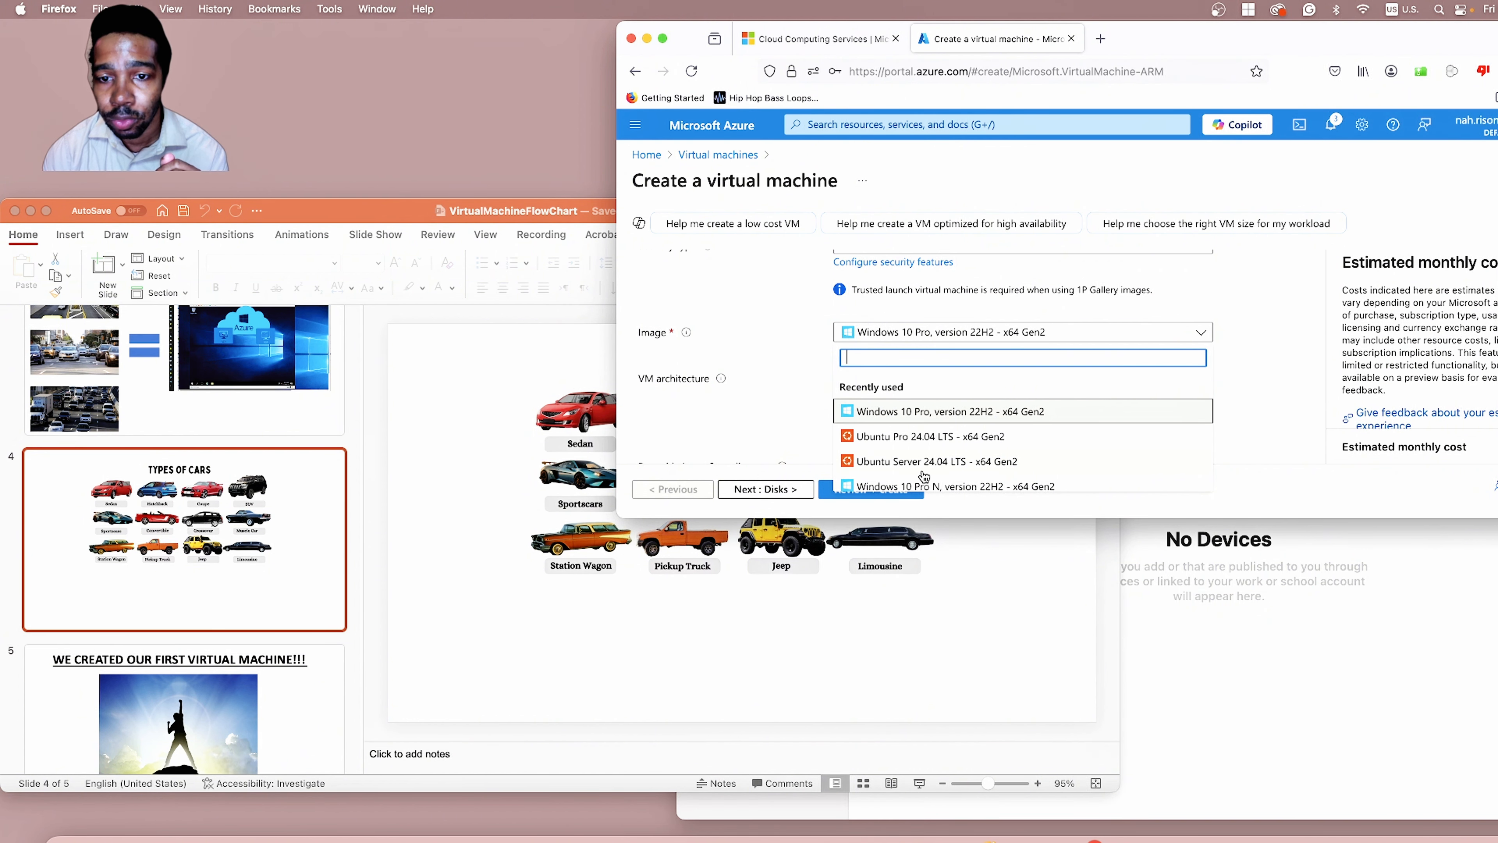
pyautogui.click(927, 436)
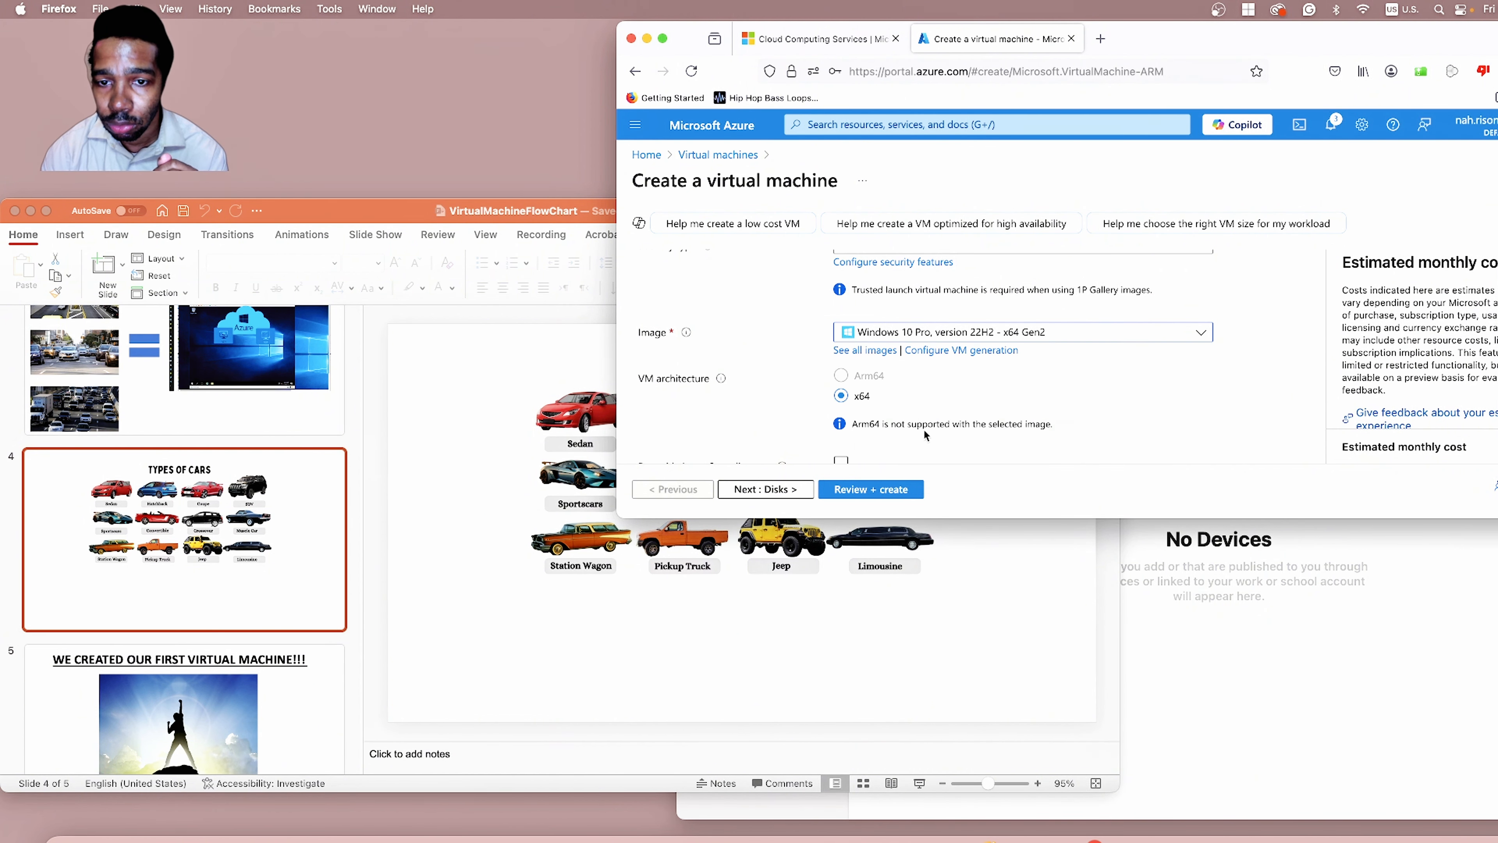
# Step: Set the administrator account's authentication type to Password
pyautogui.scroll(-1, 1006, 386)
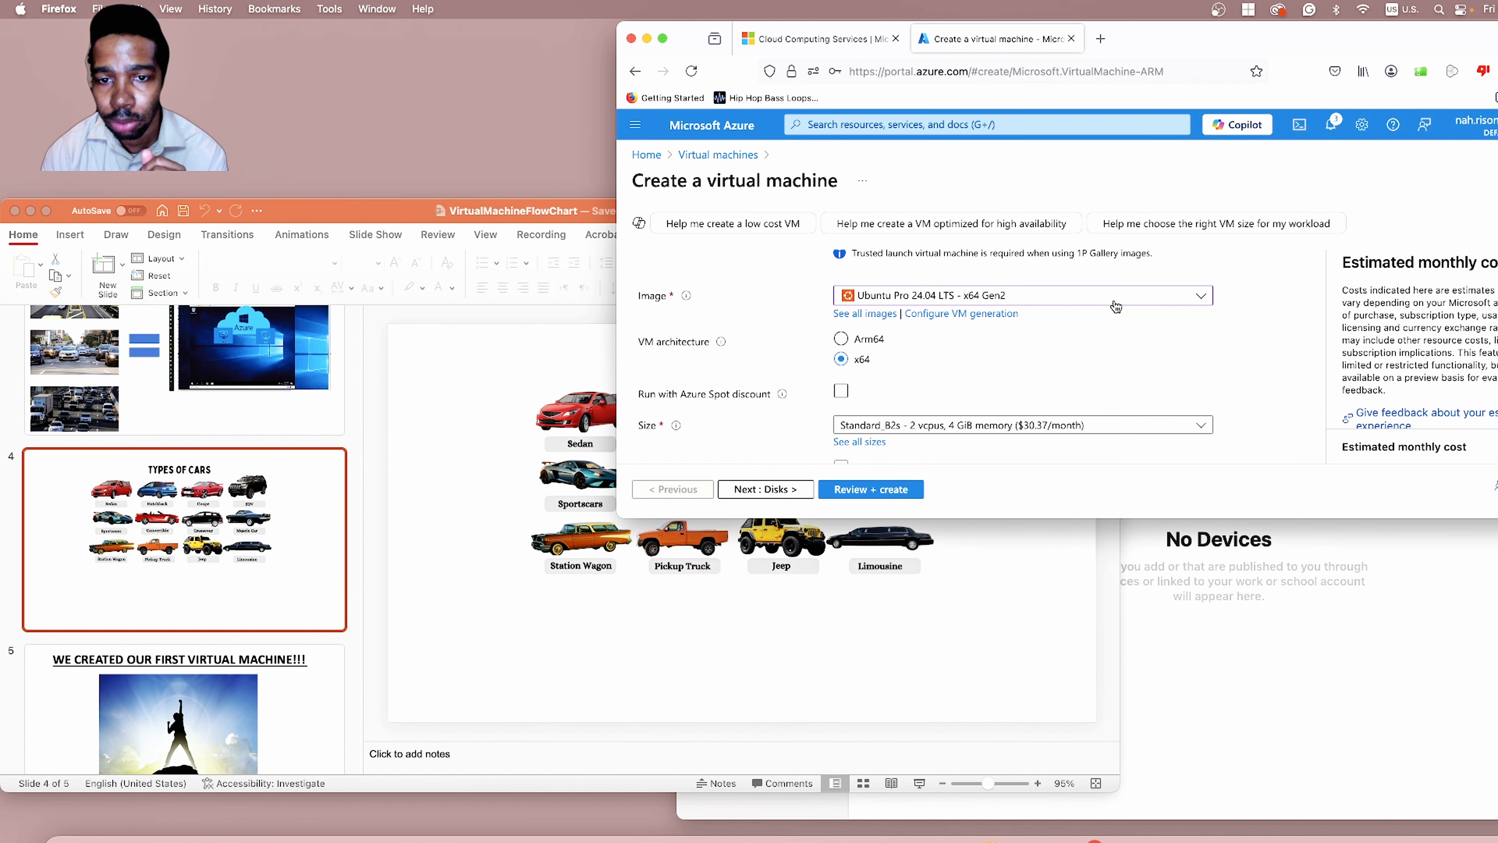
pyautogui.scroll(-4, 1221, 322)
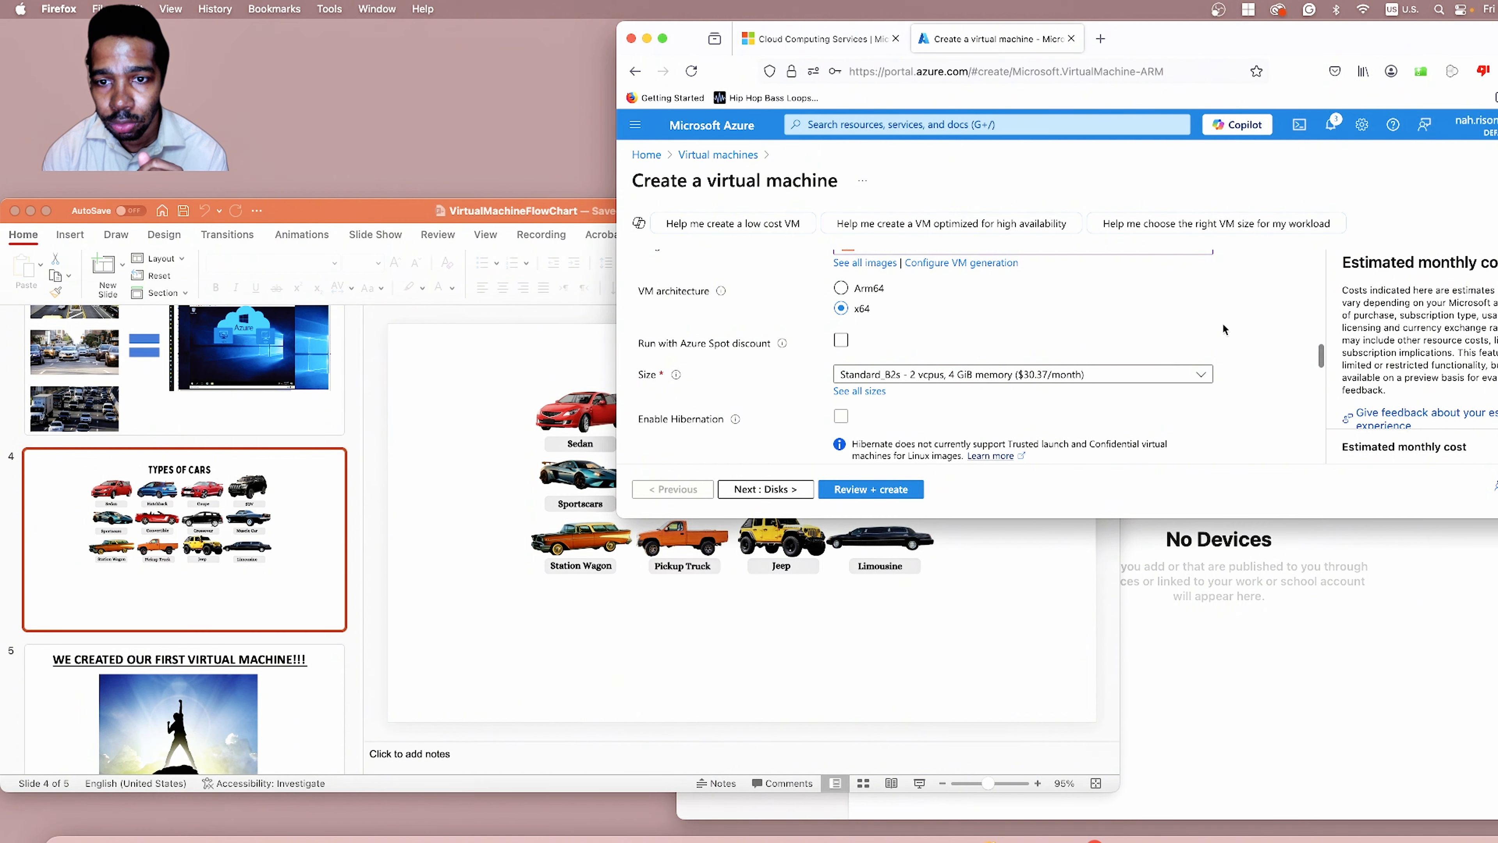
pyautogui.scroll(-5, 1222, 322)
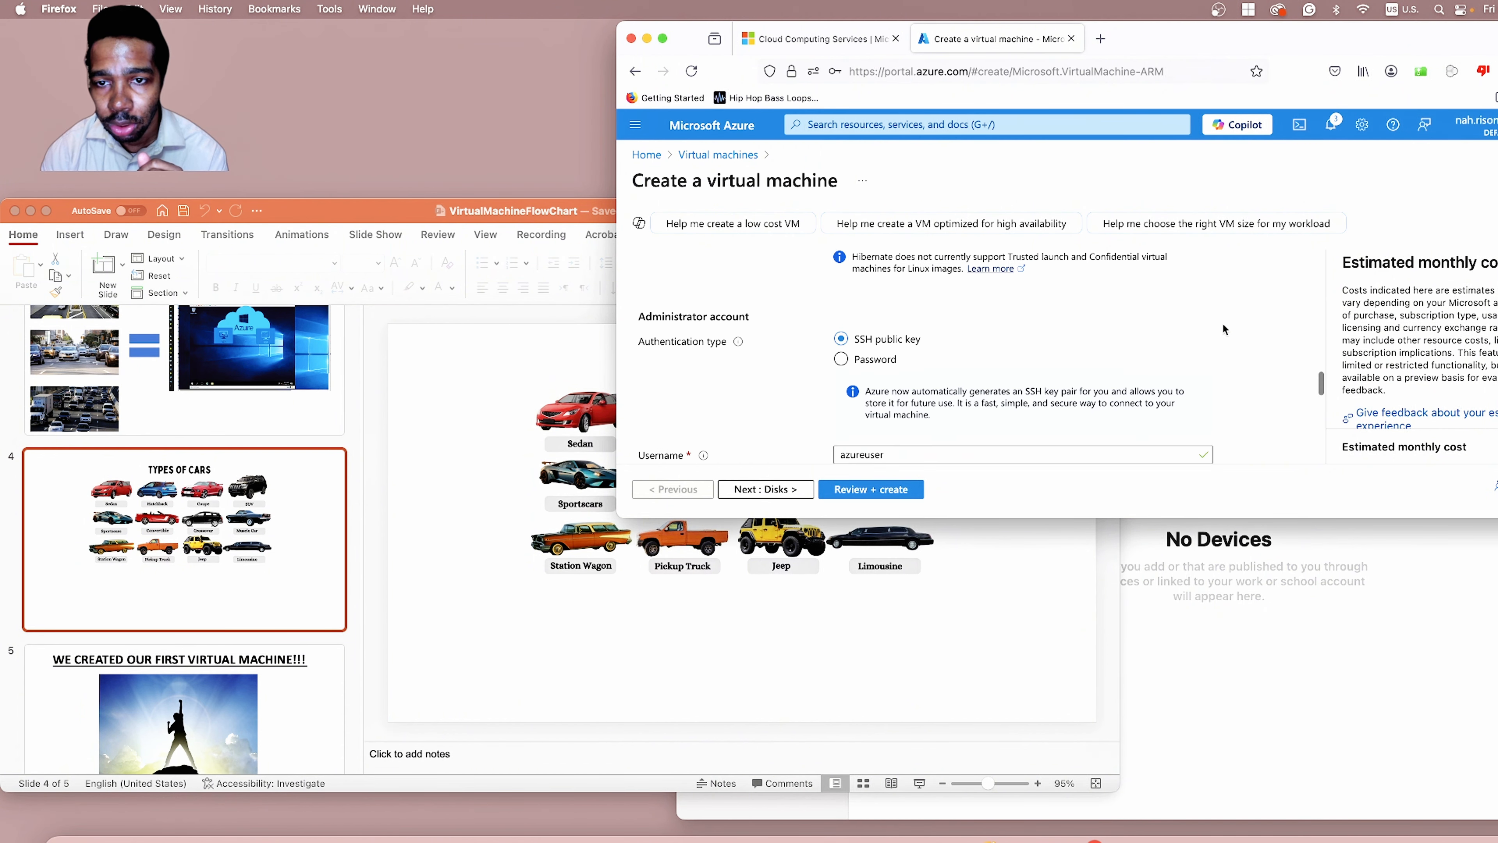
pyautogui.scroll(3, 758, 380)
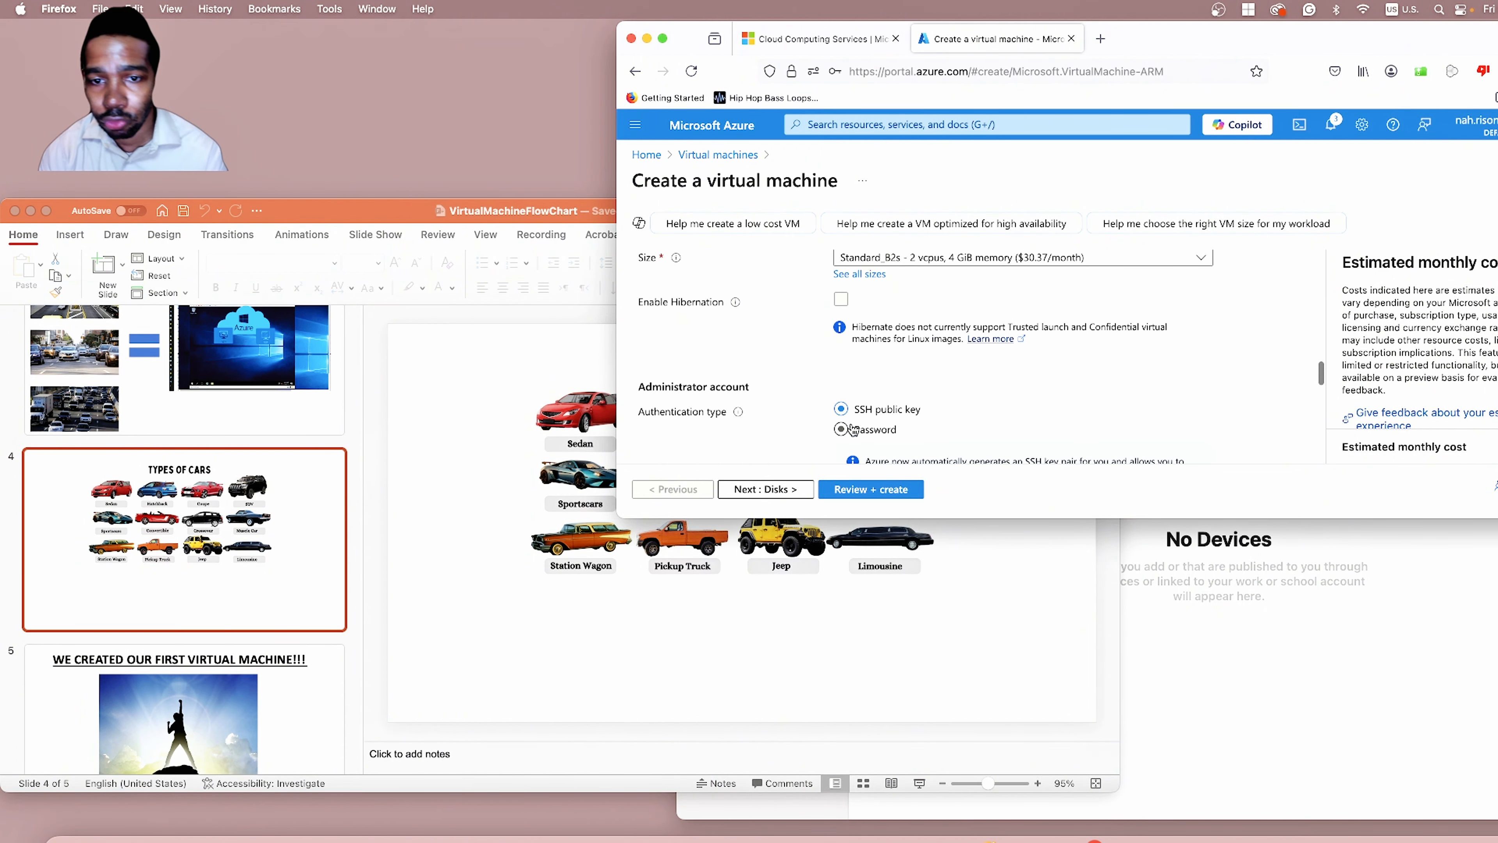
pyautogui.click(841, 430)
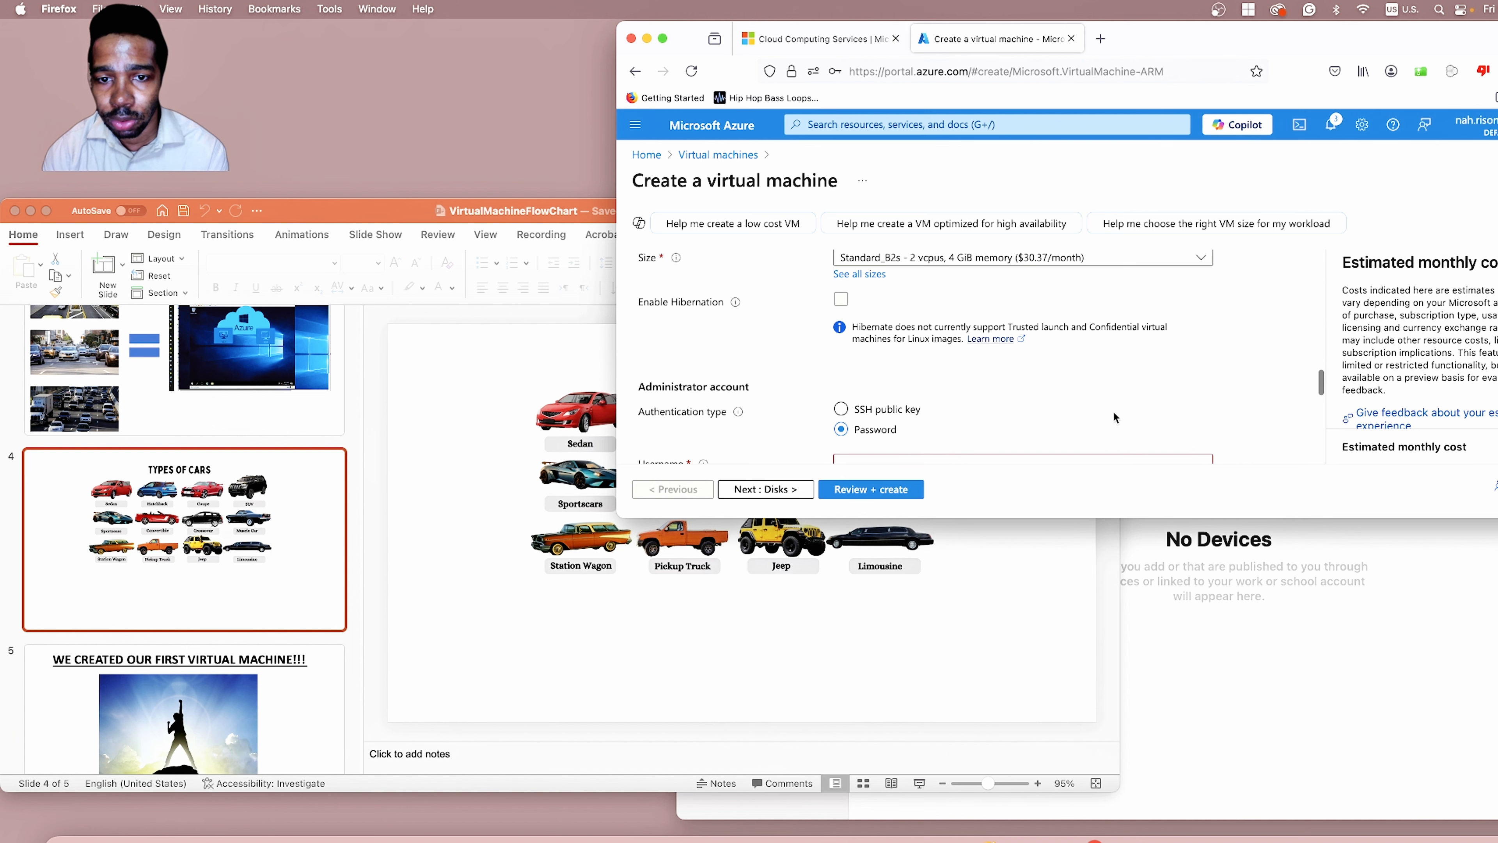
# Step: Enter the administrator username and the account password, and confirm the password
pyautogui.scroll(-1, 1114, 410)
pyautogui.scroll(5, 1114, 410)
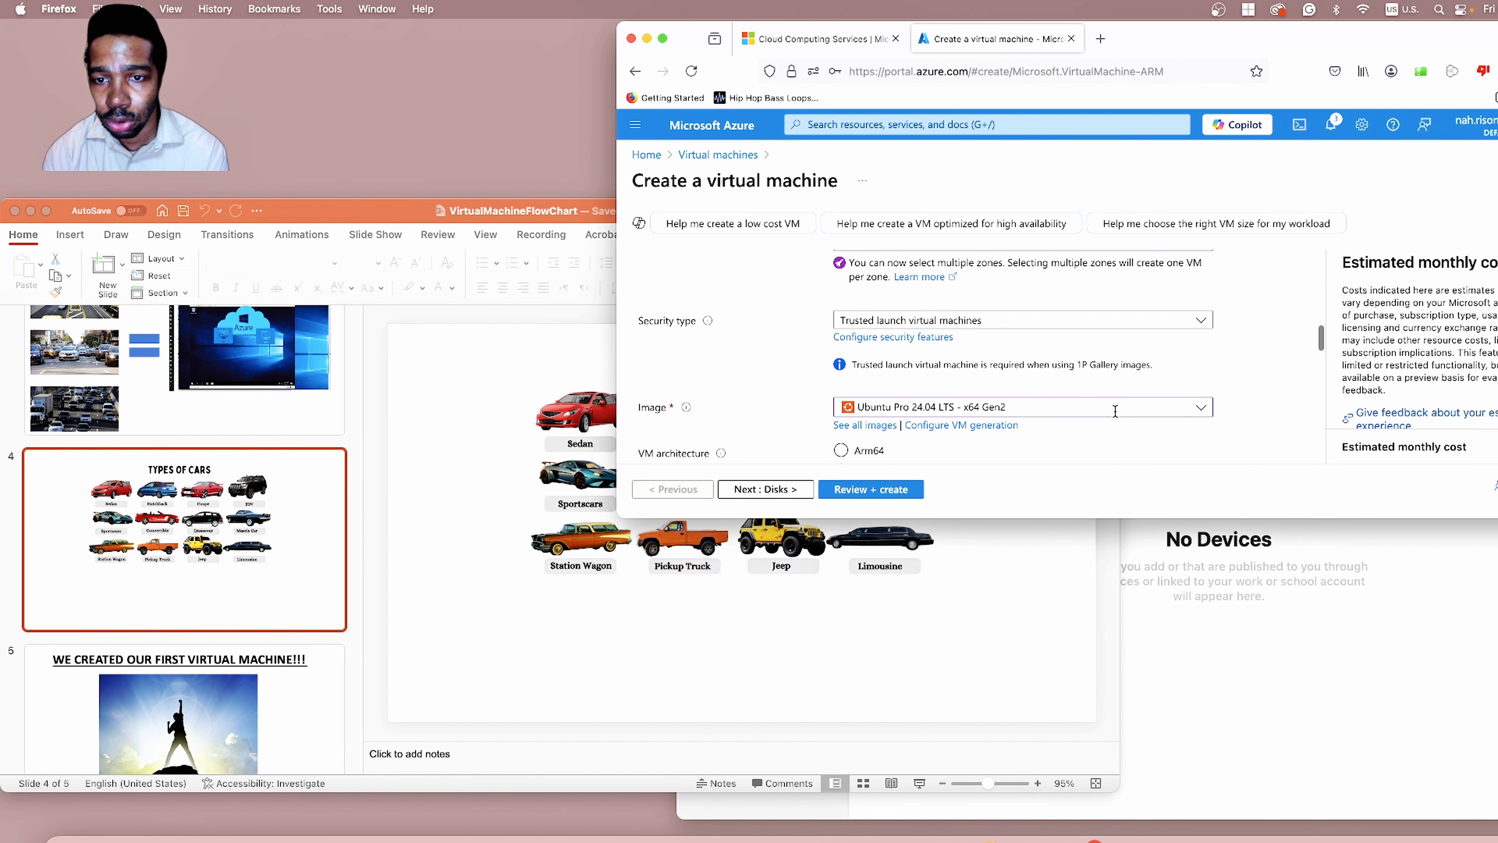
pyautogui.scroll(-5, 1218, 409)
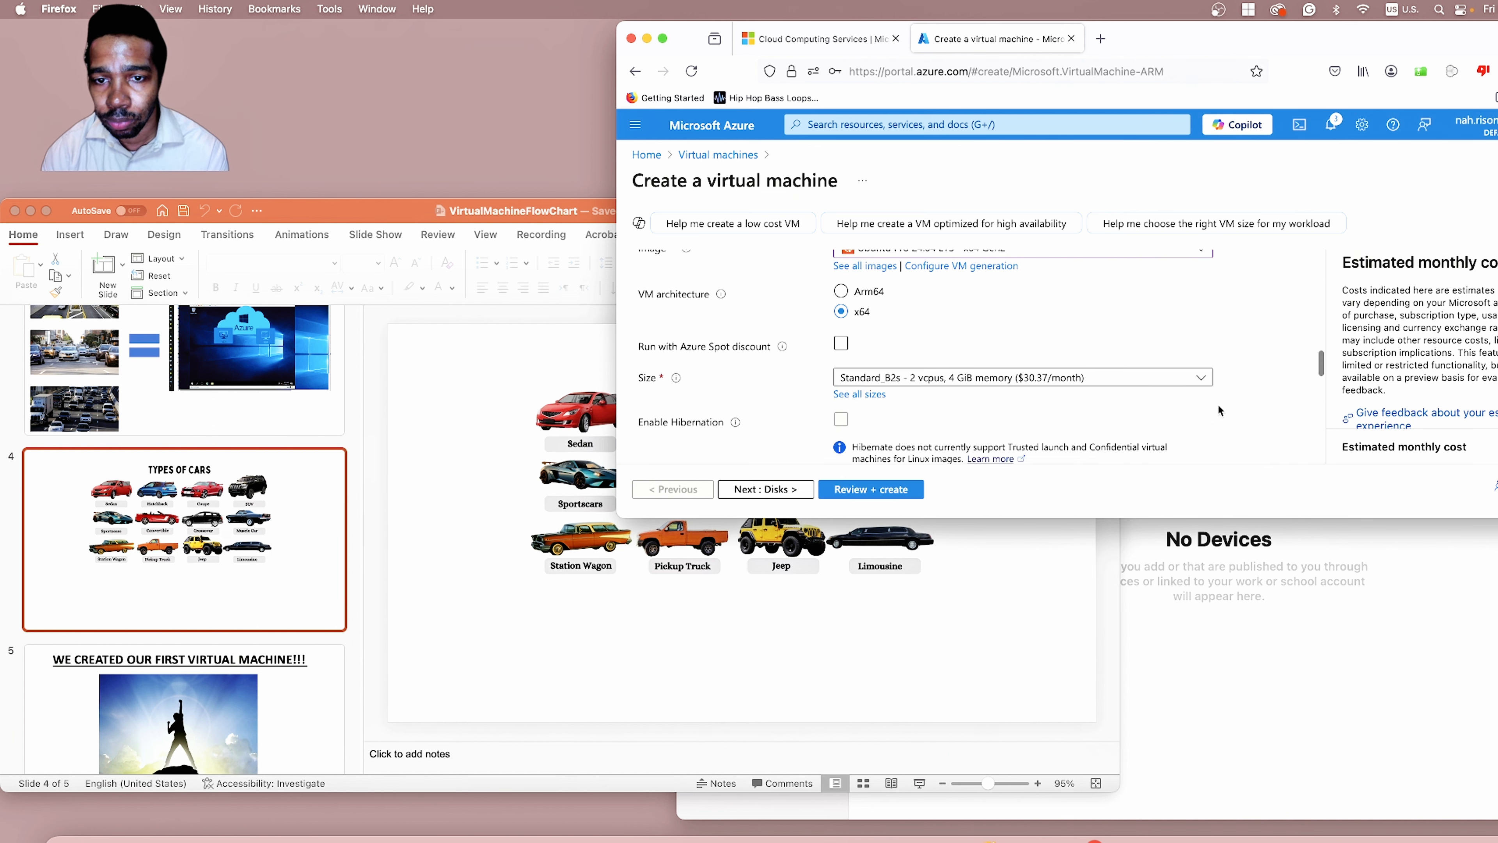
pyautogui.click(1095, 353)
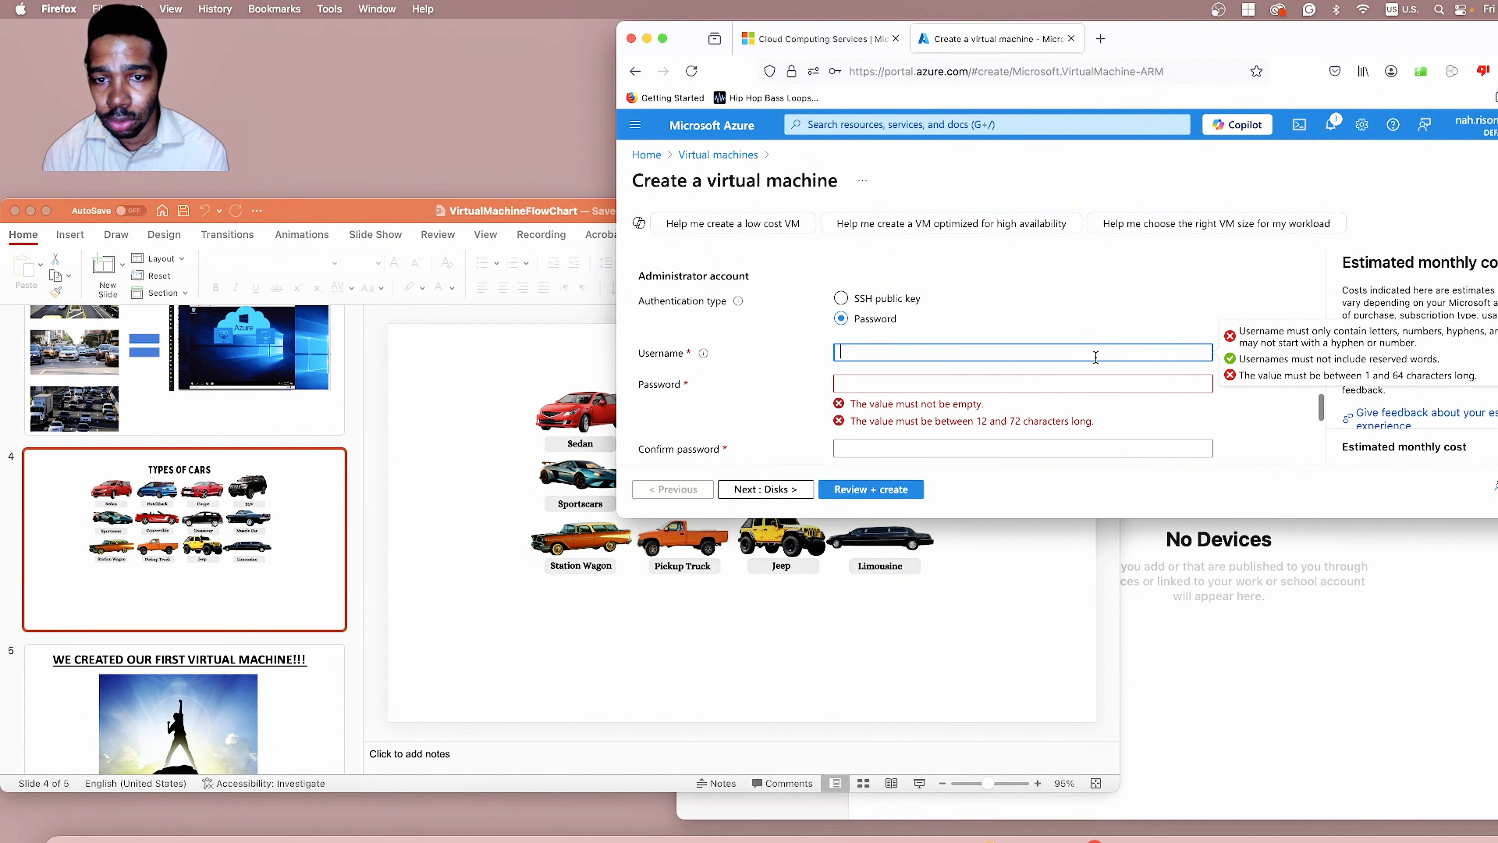
pyautogui.write('narison')
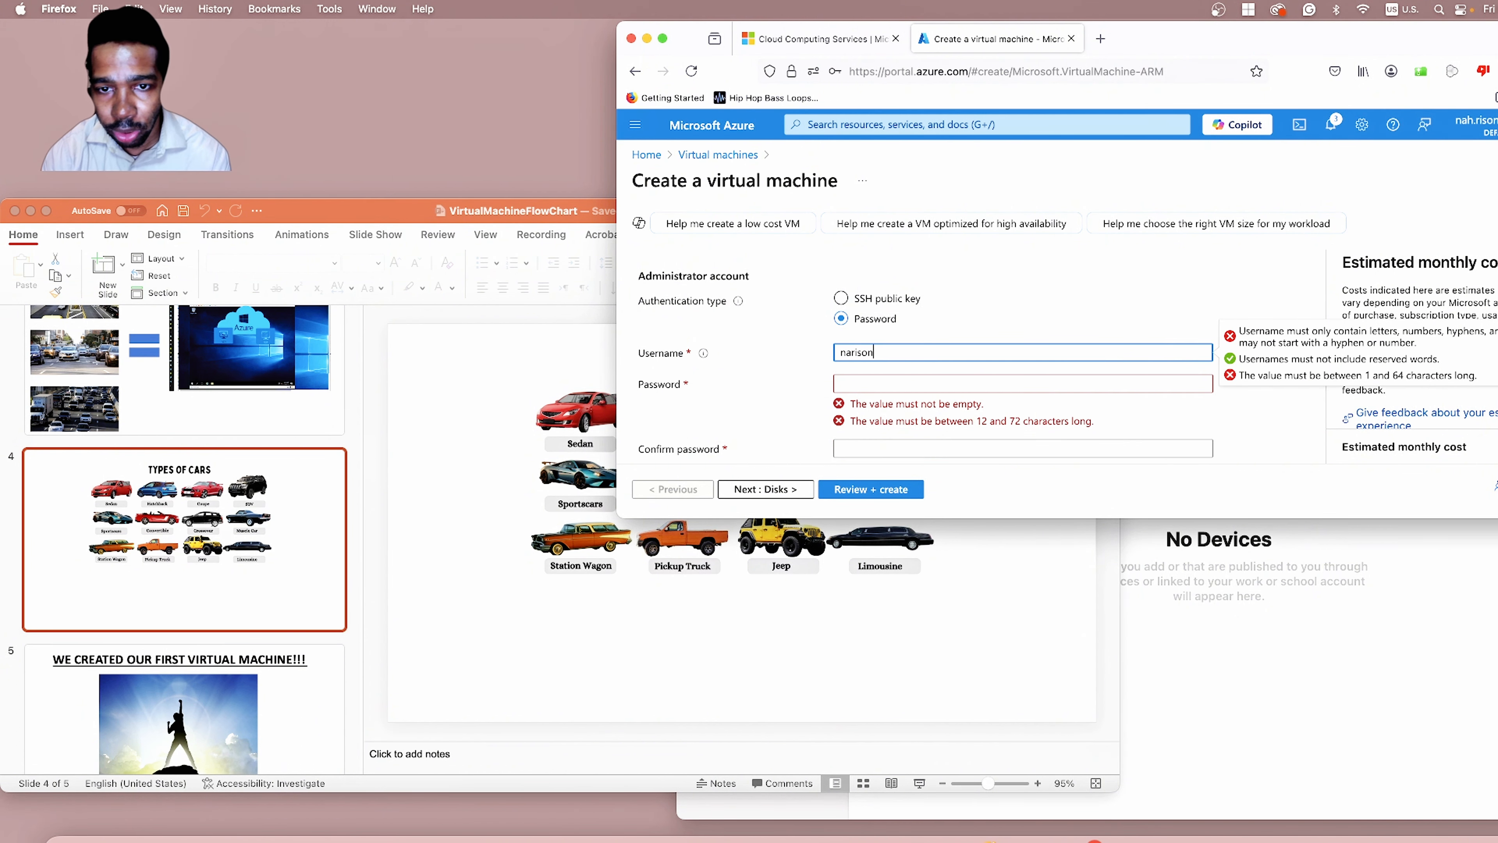
pyautogui.press('Tab')
pyautogui.write('••')
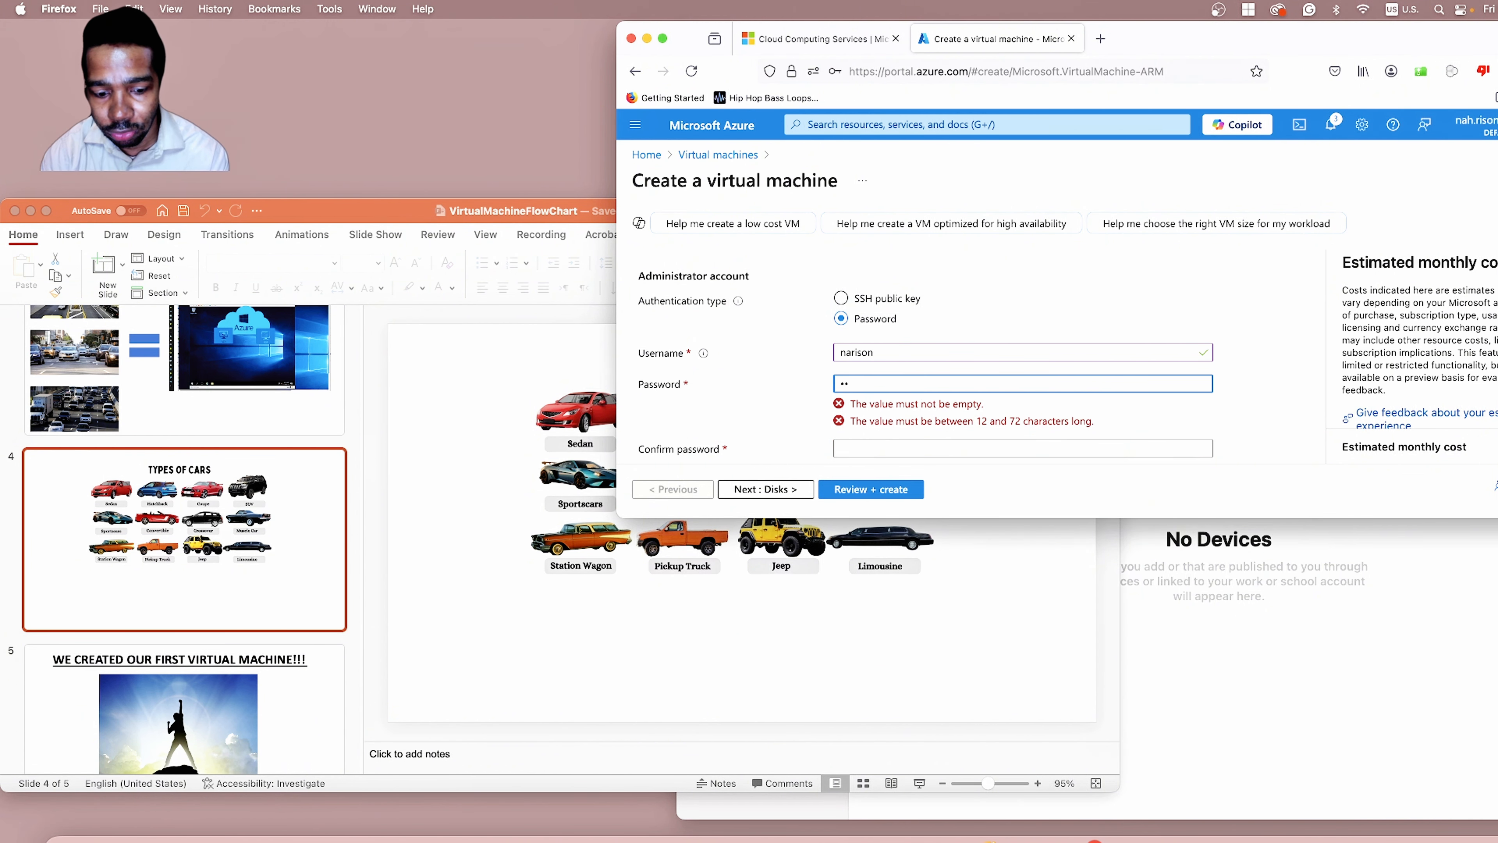
pyautogui.write('•••••')
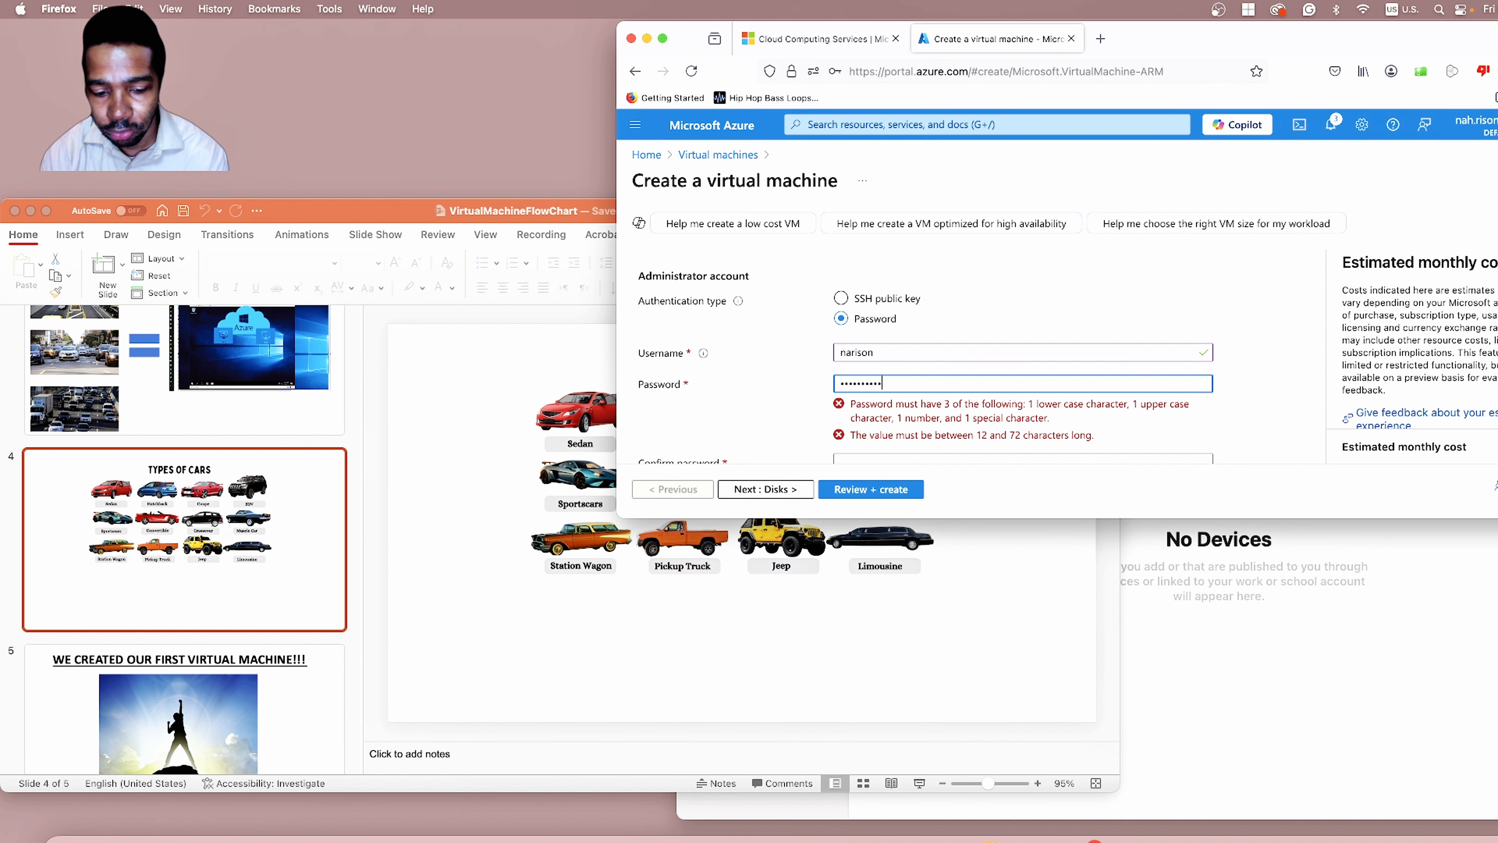
pyautogui.press('Tab')
pyautogui.write('••')
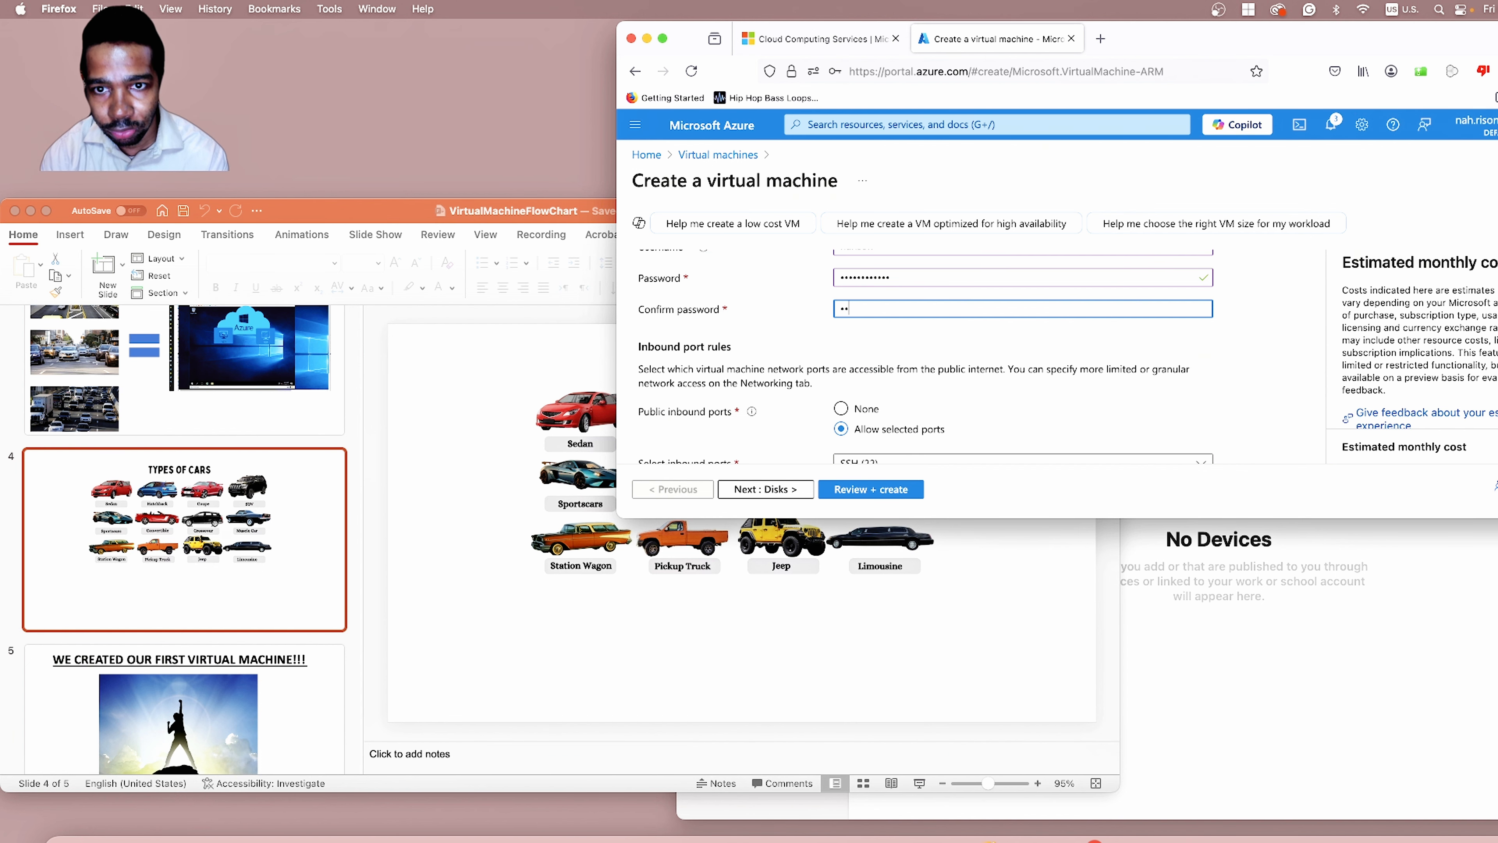
pyautogui.write('••')
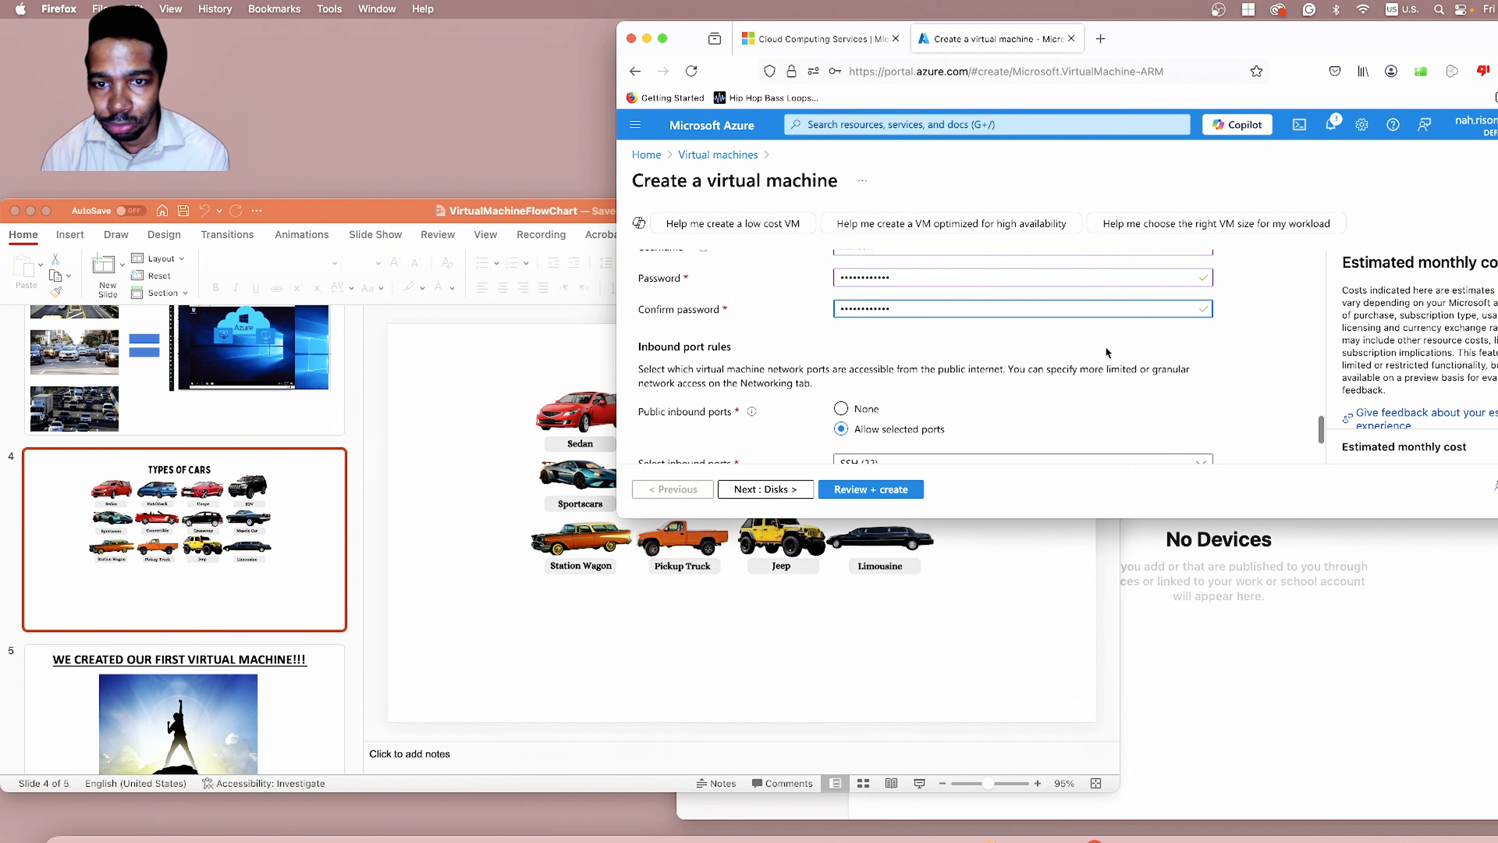
# Step: Review the inbound port rules, image and security type in the basic settings, and proceed to the disk settings
pyautogui.scroll(-3, 1225, 357)
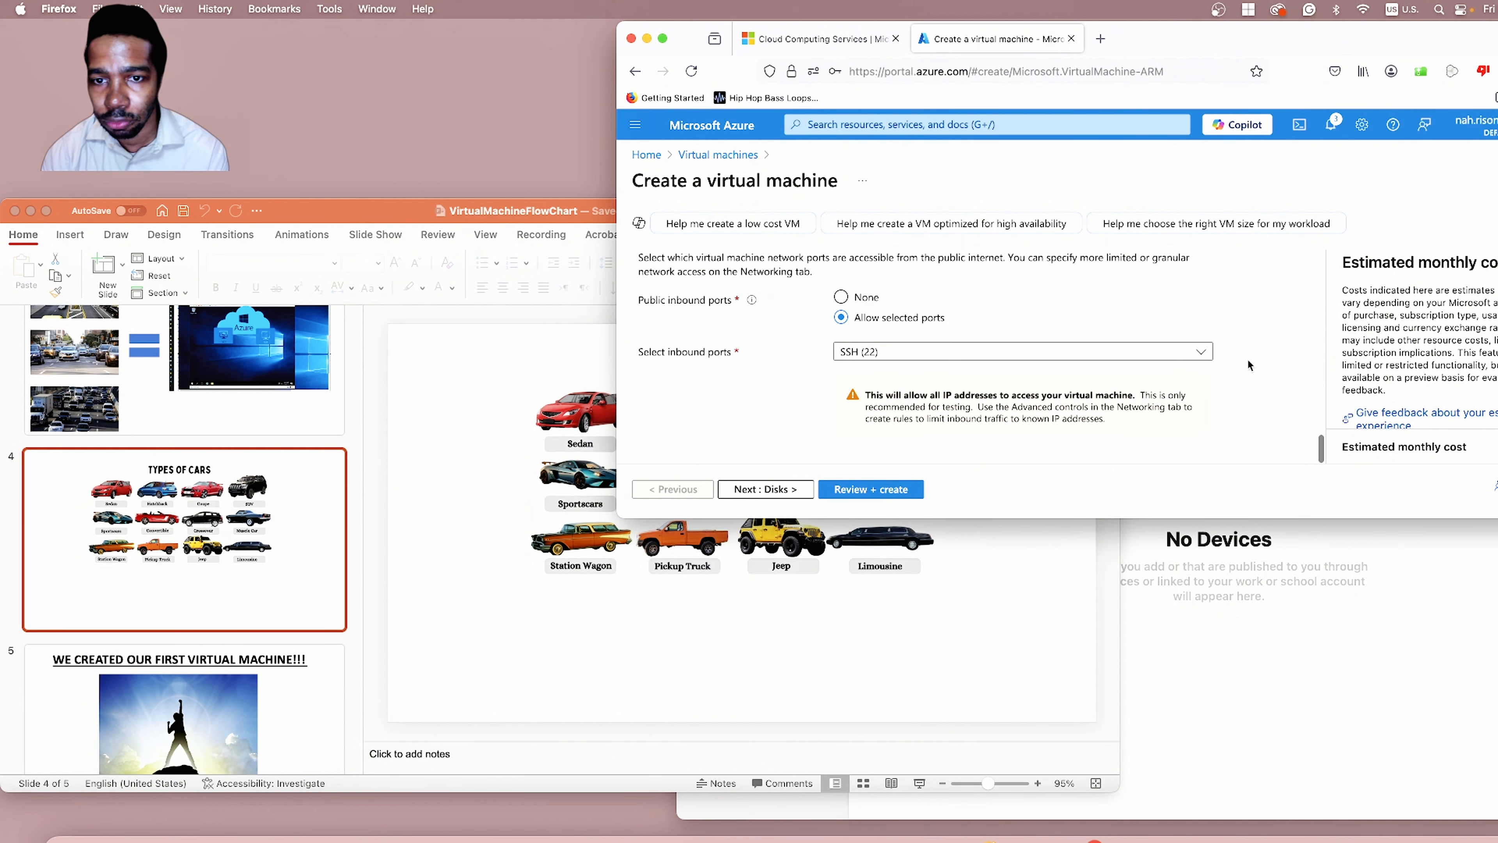
pyautogui.scroll(10, 733, 407)
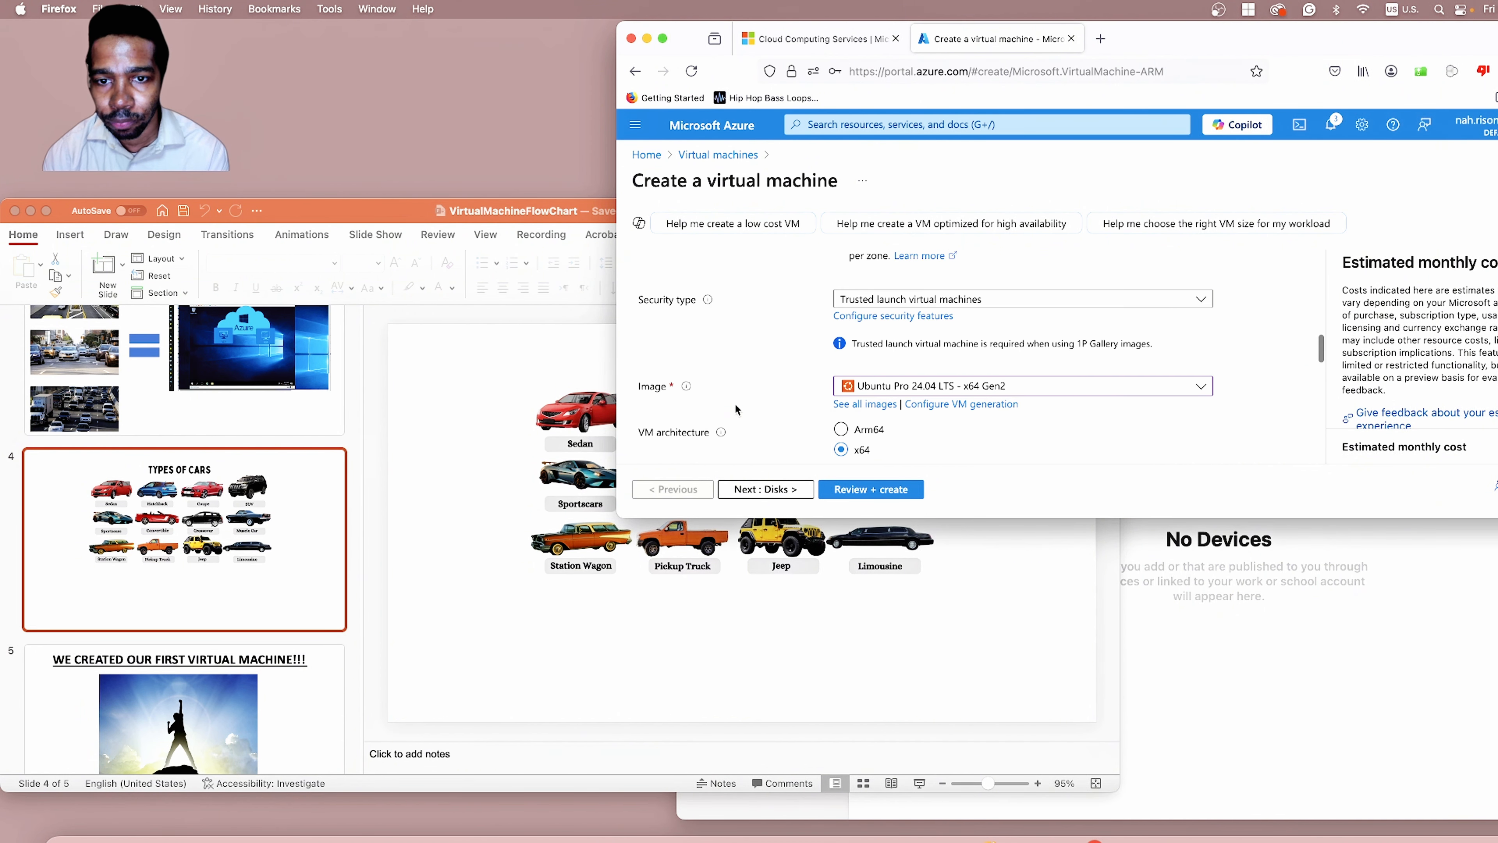
pyautogui.scroll(3, 735, 408)
pyautogui.scroll(-10, 735, 408)
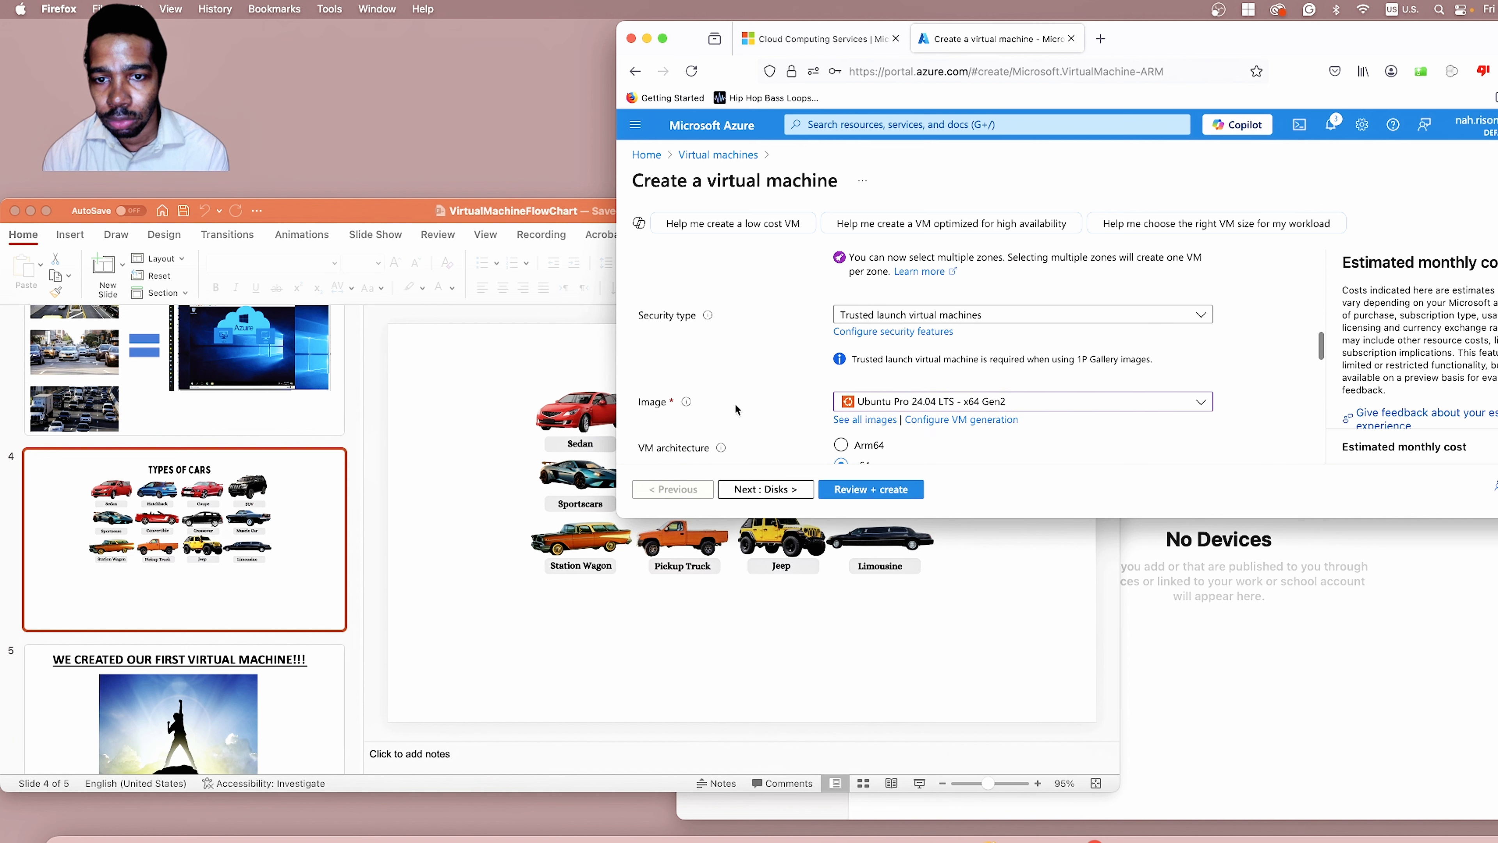
pyautogui.scroll(-5, 767, 437)
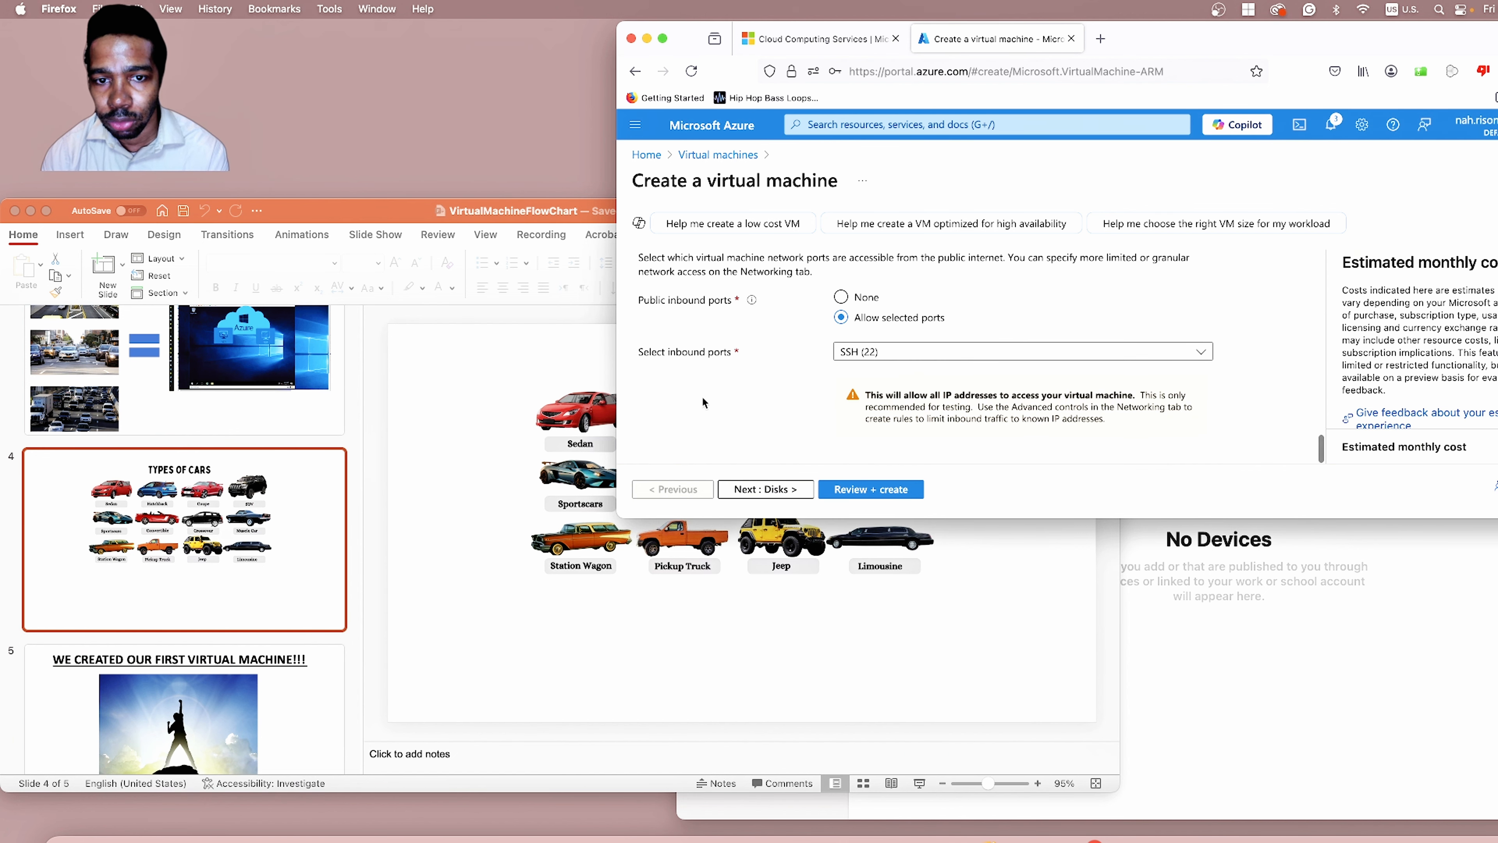
pyautogui.click(764, 497)
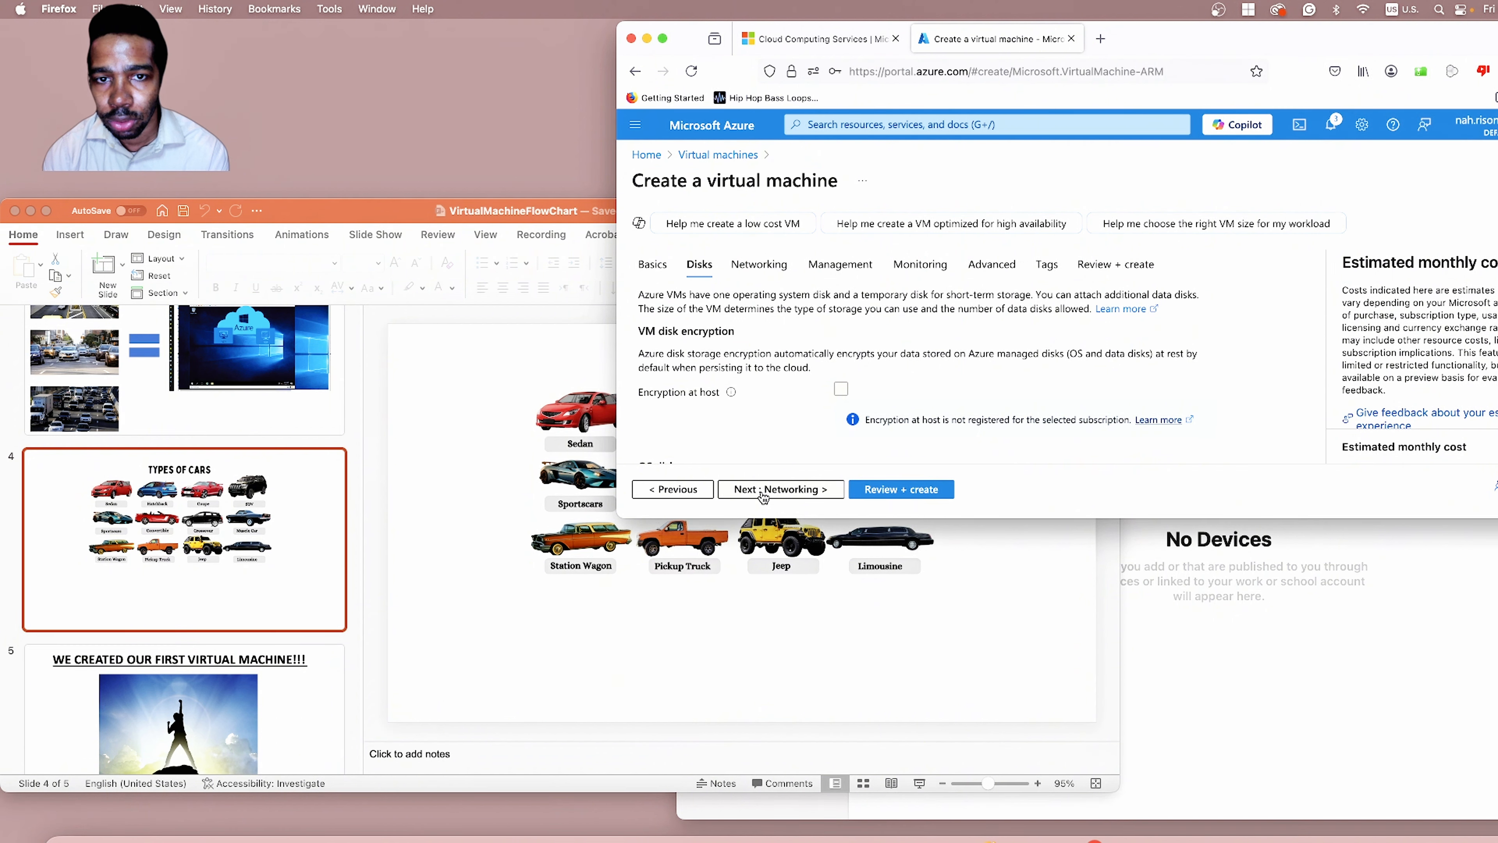
# Step: Review the networking settings with the CraaazyVN virtual network, validate the configuration and create the LinuxVM virtual machine
pyautogui.click(763, 489)
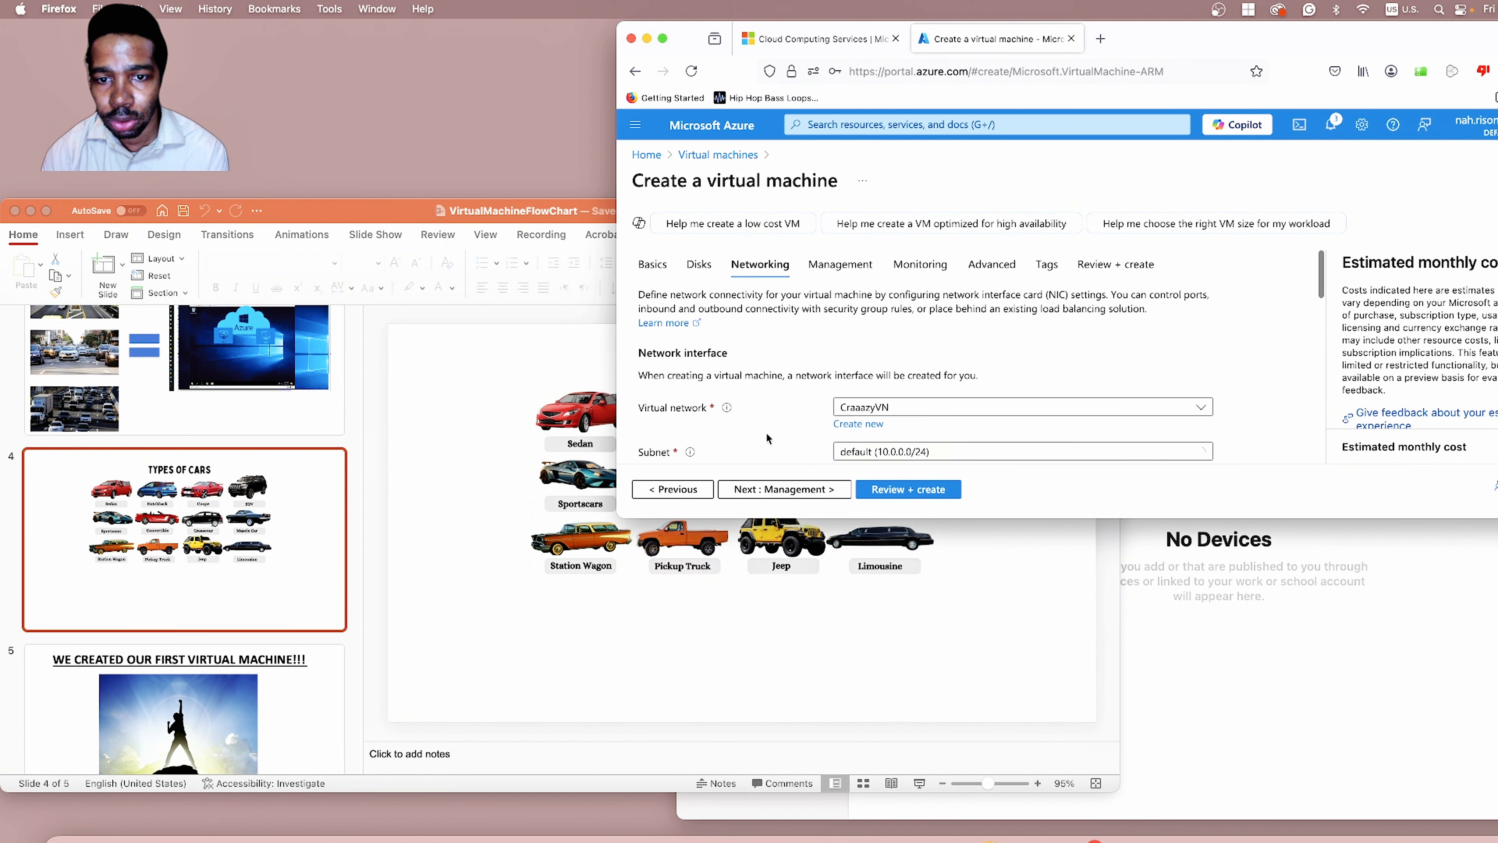
pyautogui.scroll(-1, 761, 403)
pyautogui.scroll(-3, 761, 397)
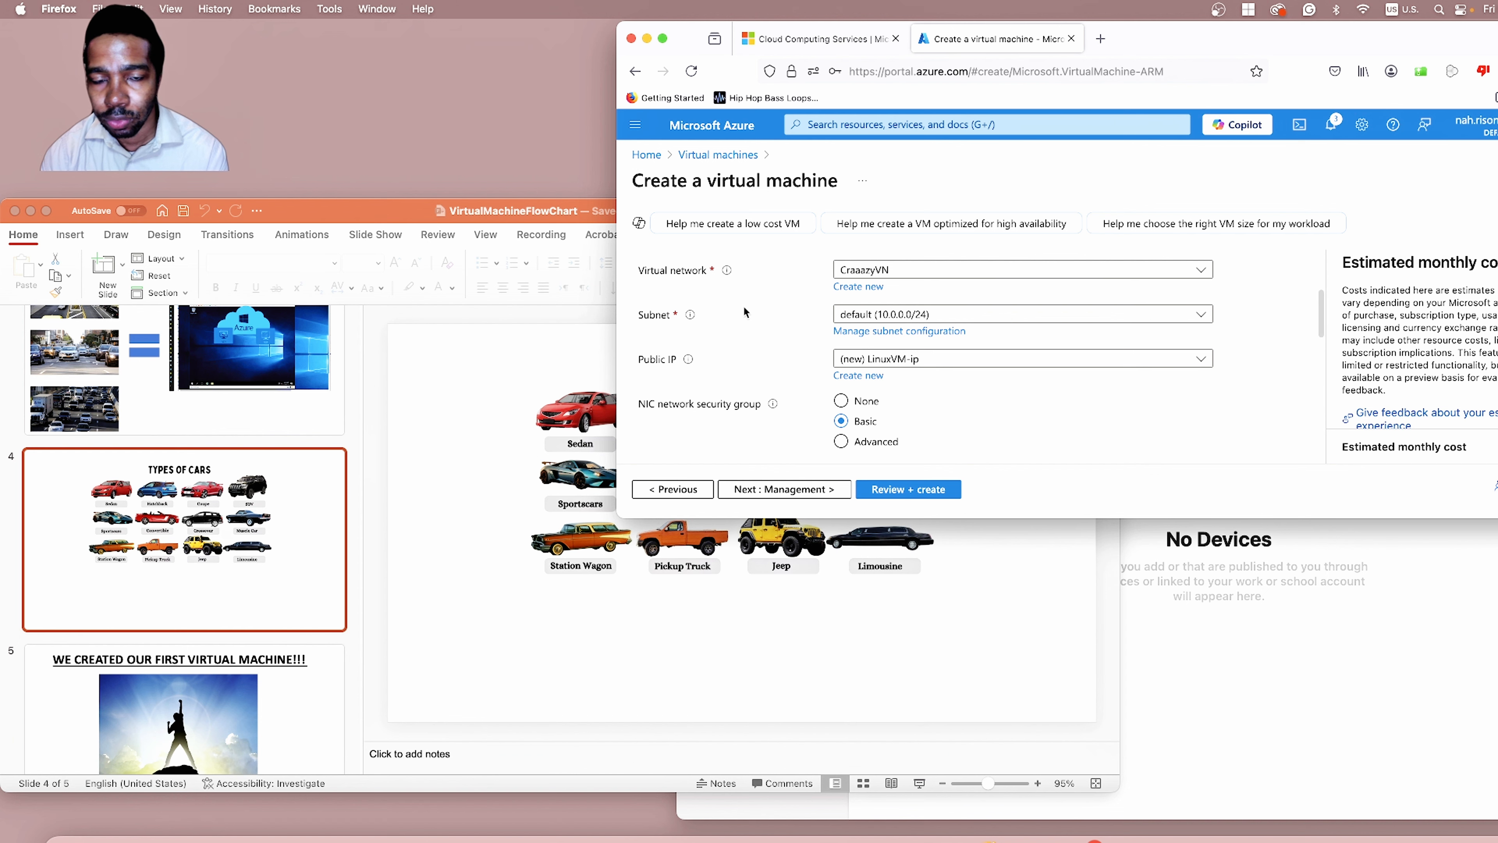
pyautogui.click(913, 490)
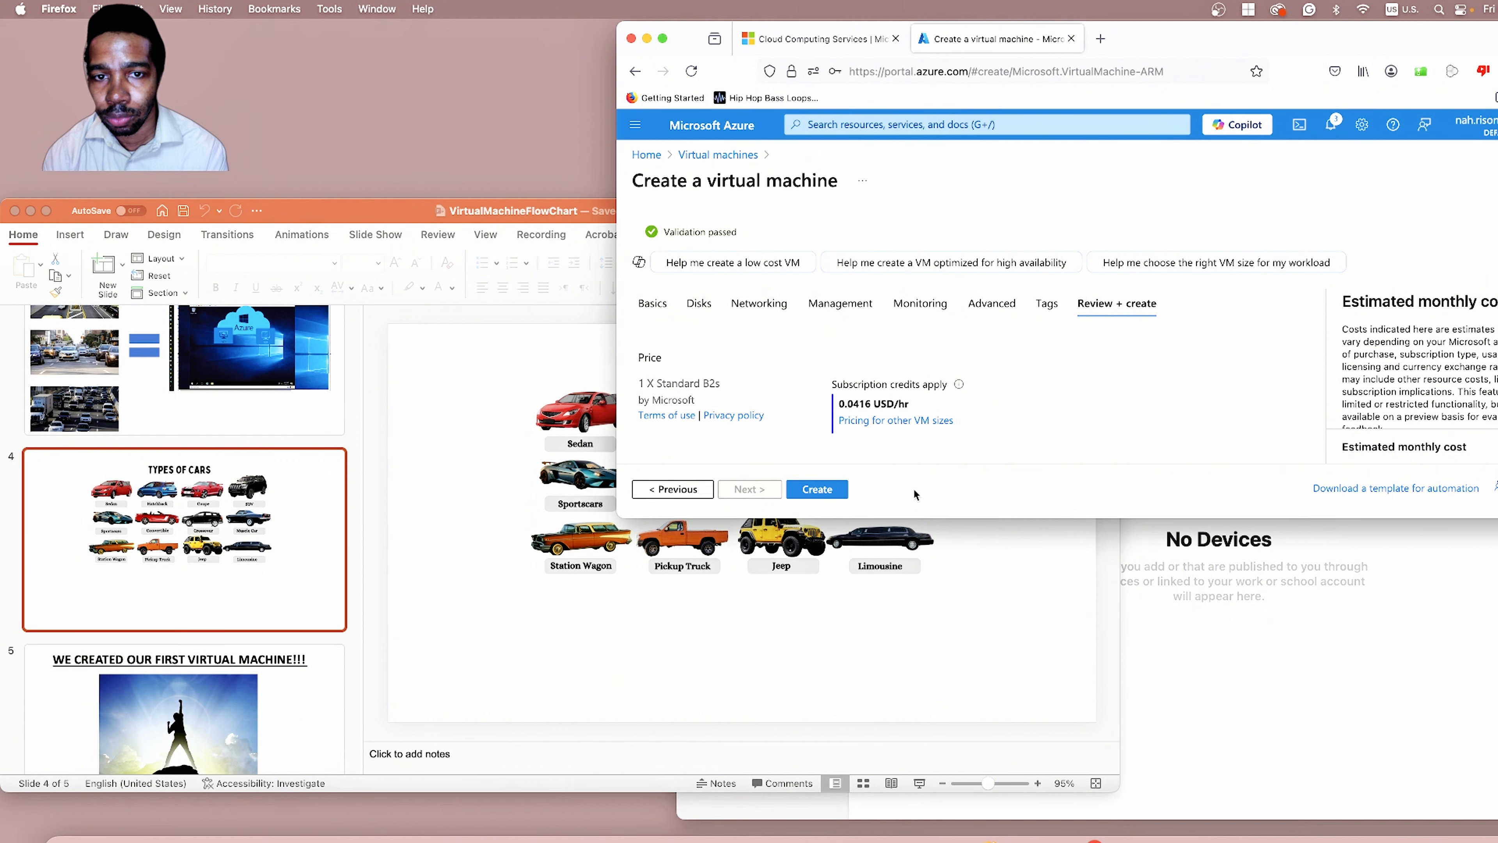
pyautogui.click(813, 490)
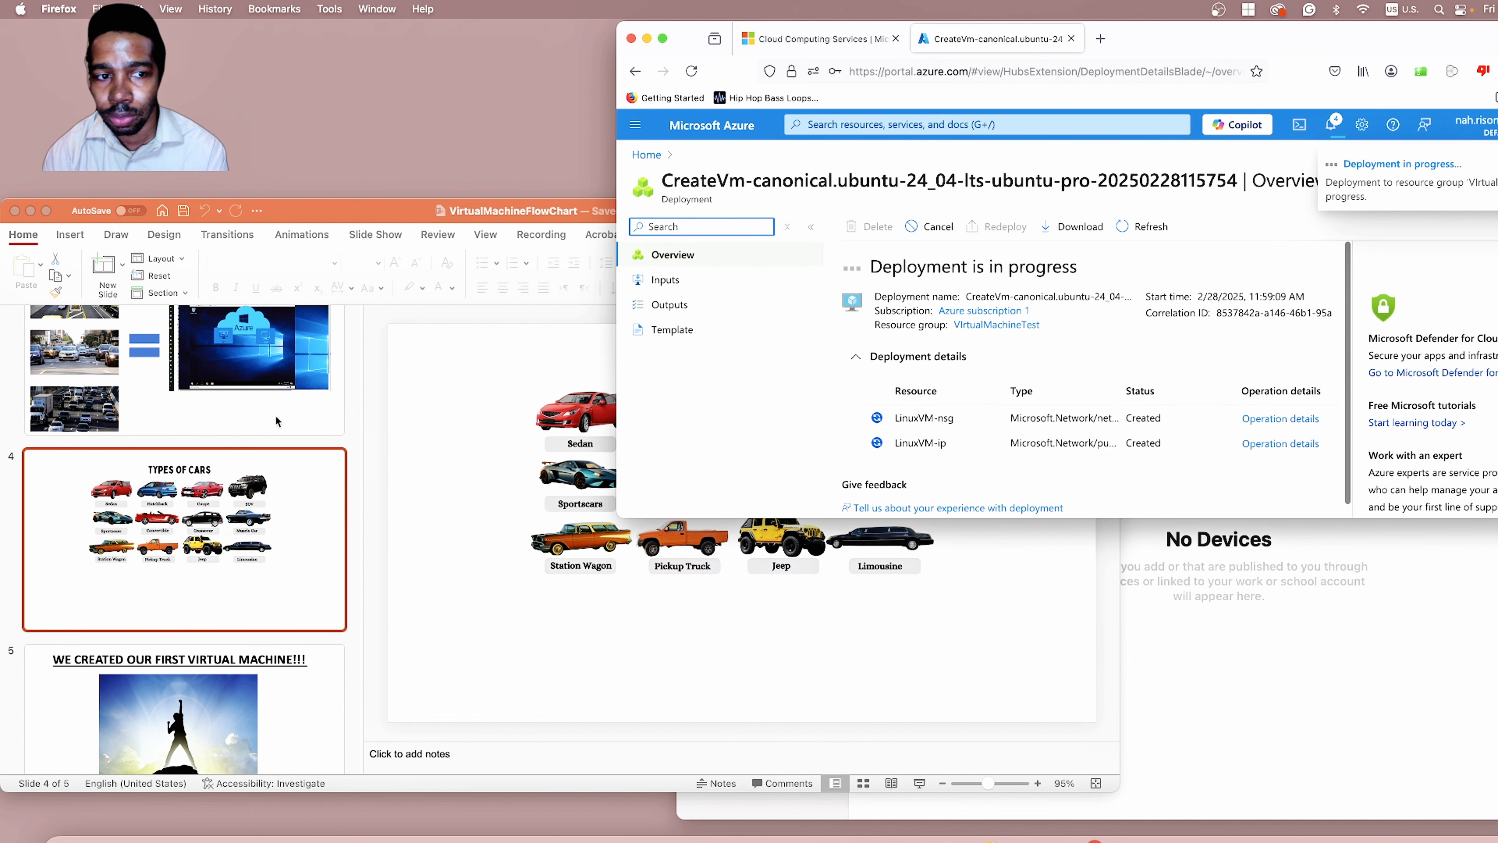
# Step: Switch to PowerPoint to show the slide comparing cars with virtual machines, and return to the Azure portal in Firefox
pyautogui.click(272, 391)
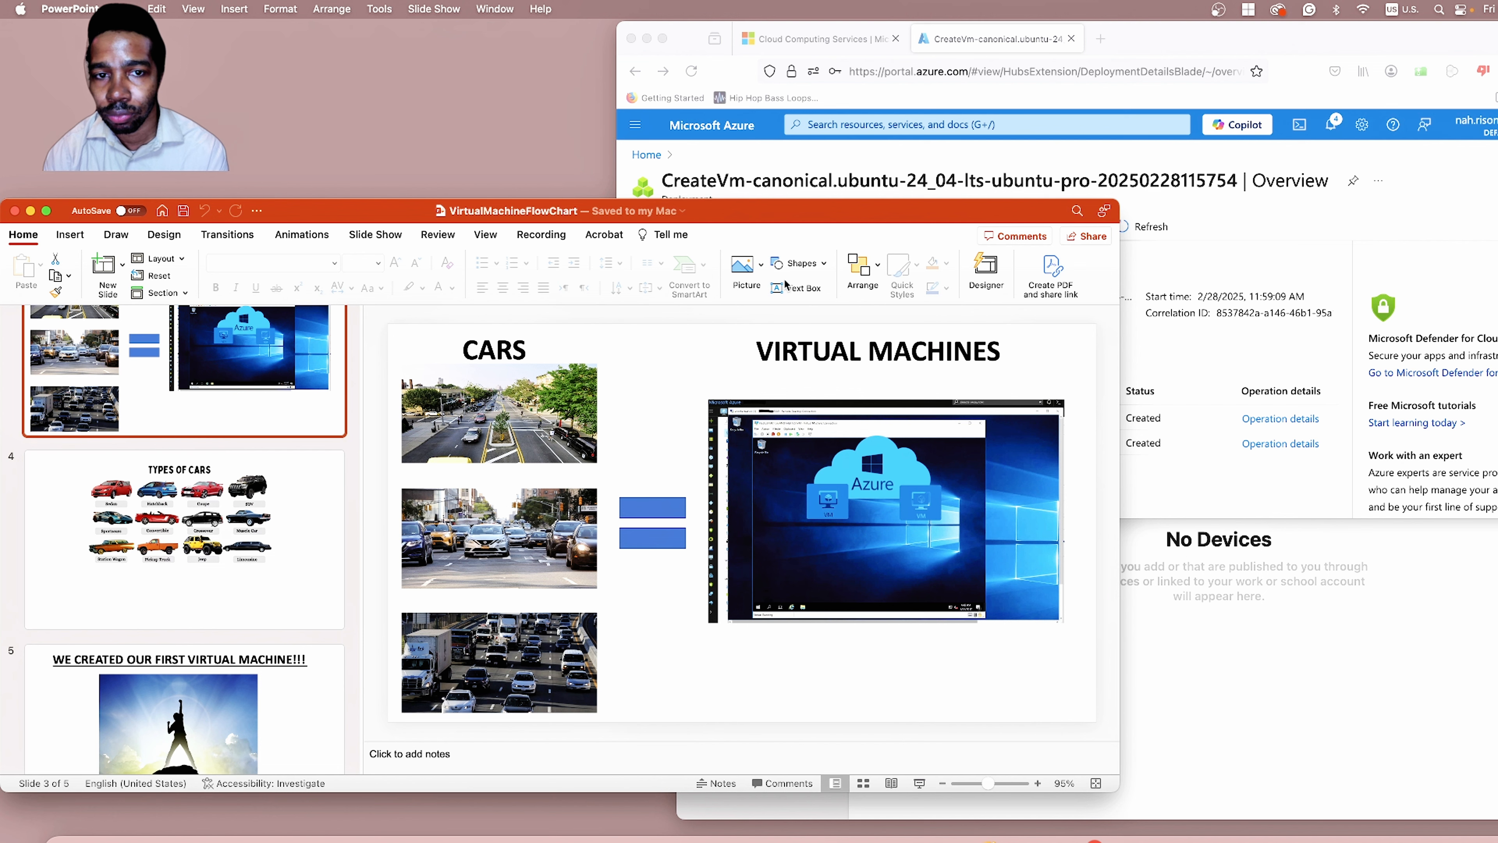
pyautogui.click(783, 140)
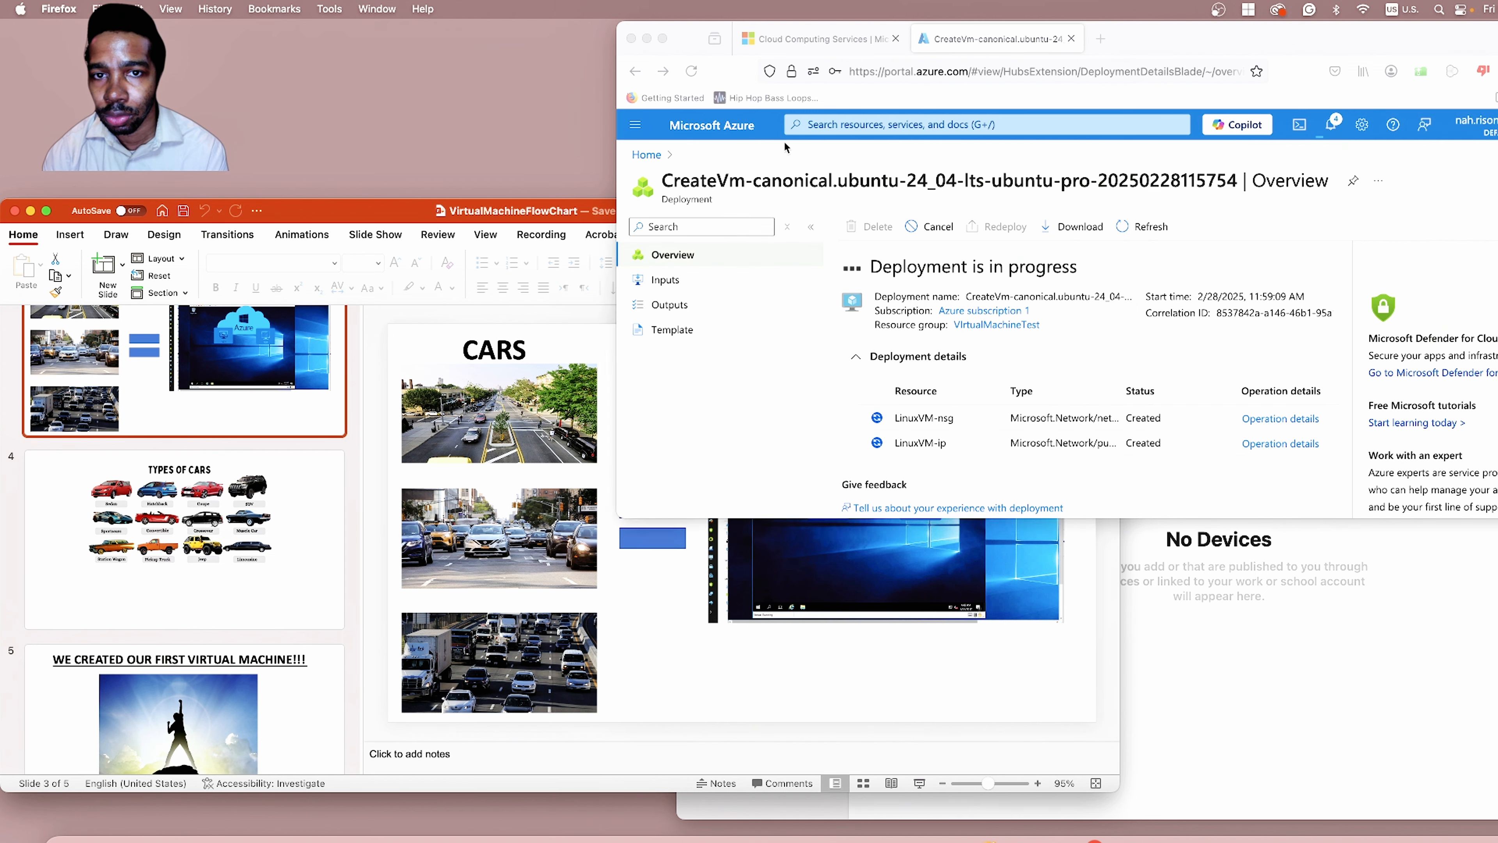
# Step: Open LinuxVM from the virtual machines list and examine its operating system, size, public and private IP addresses and virtual network
pyautogui.click(653, 156)
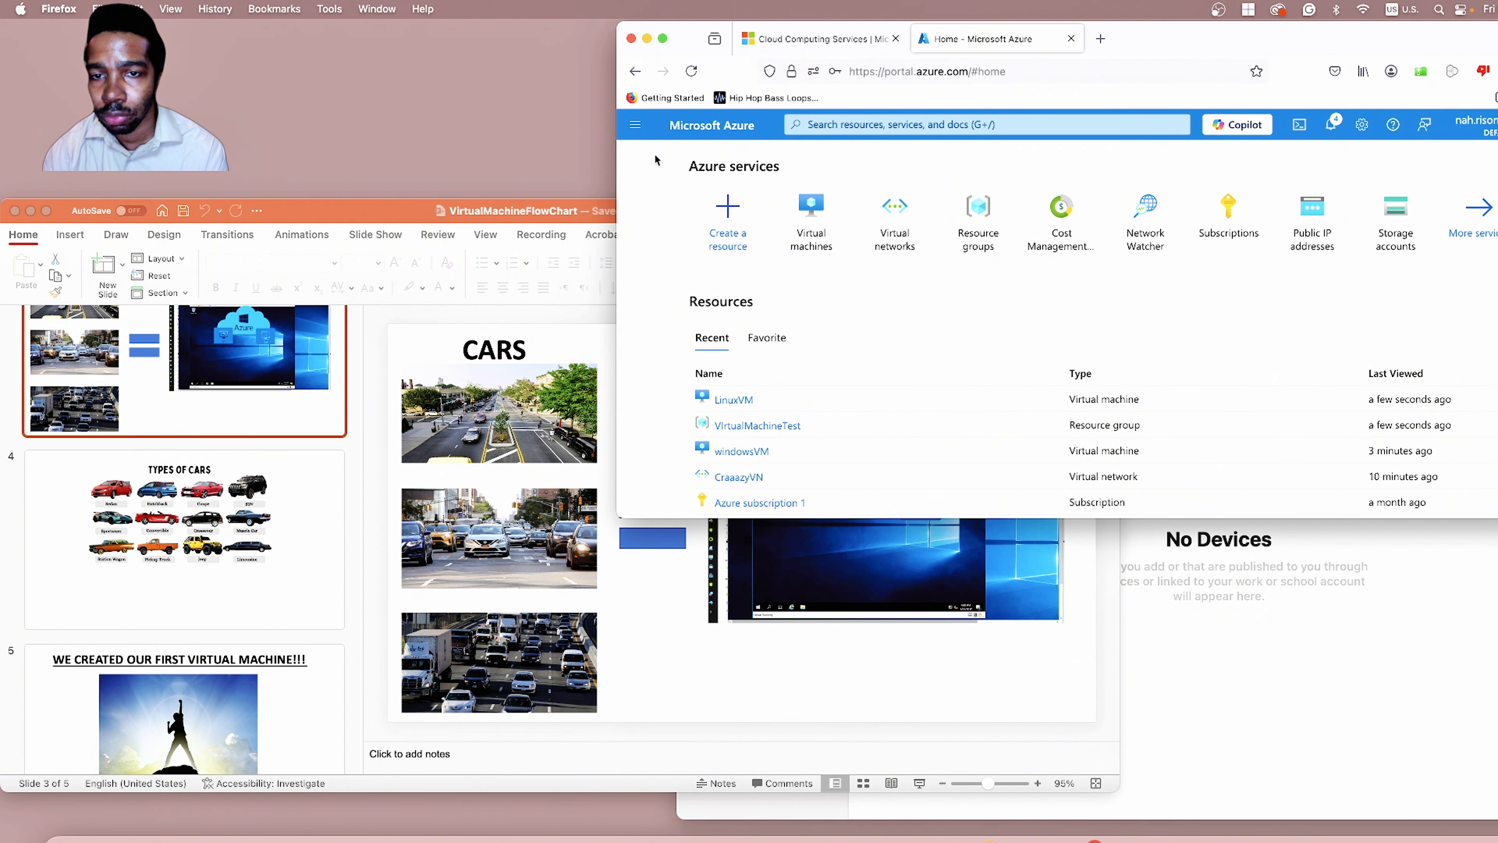
pyautogui.click(811, 242)
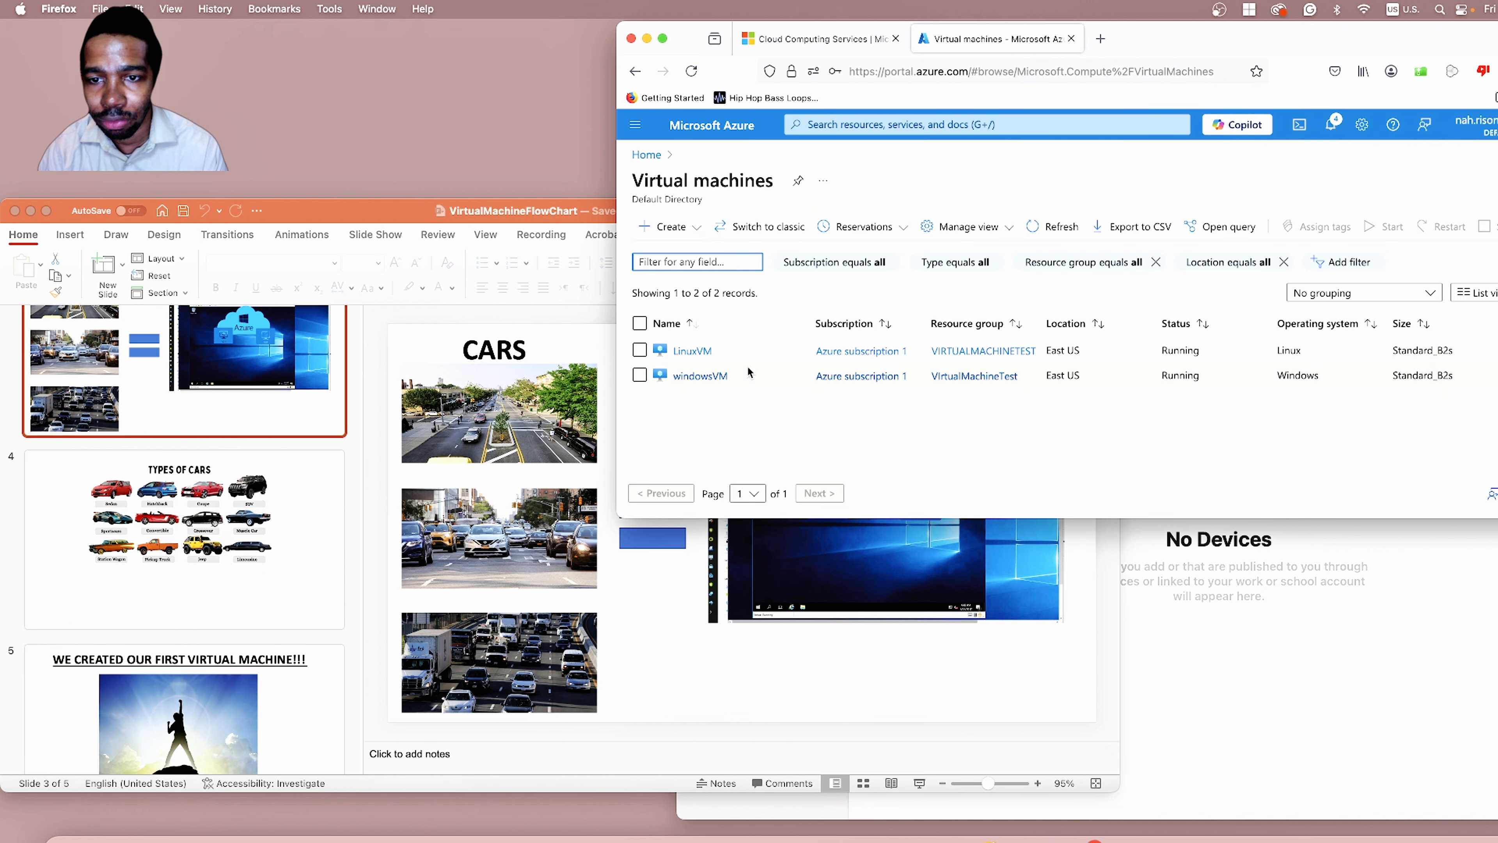
pyautogui.click(691, 350)
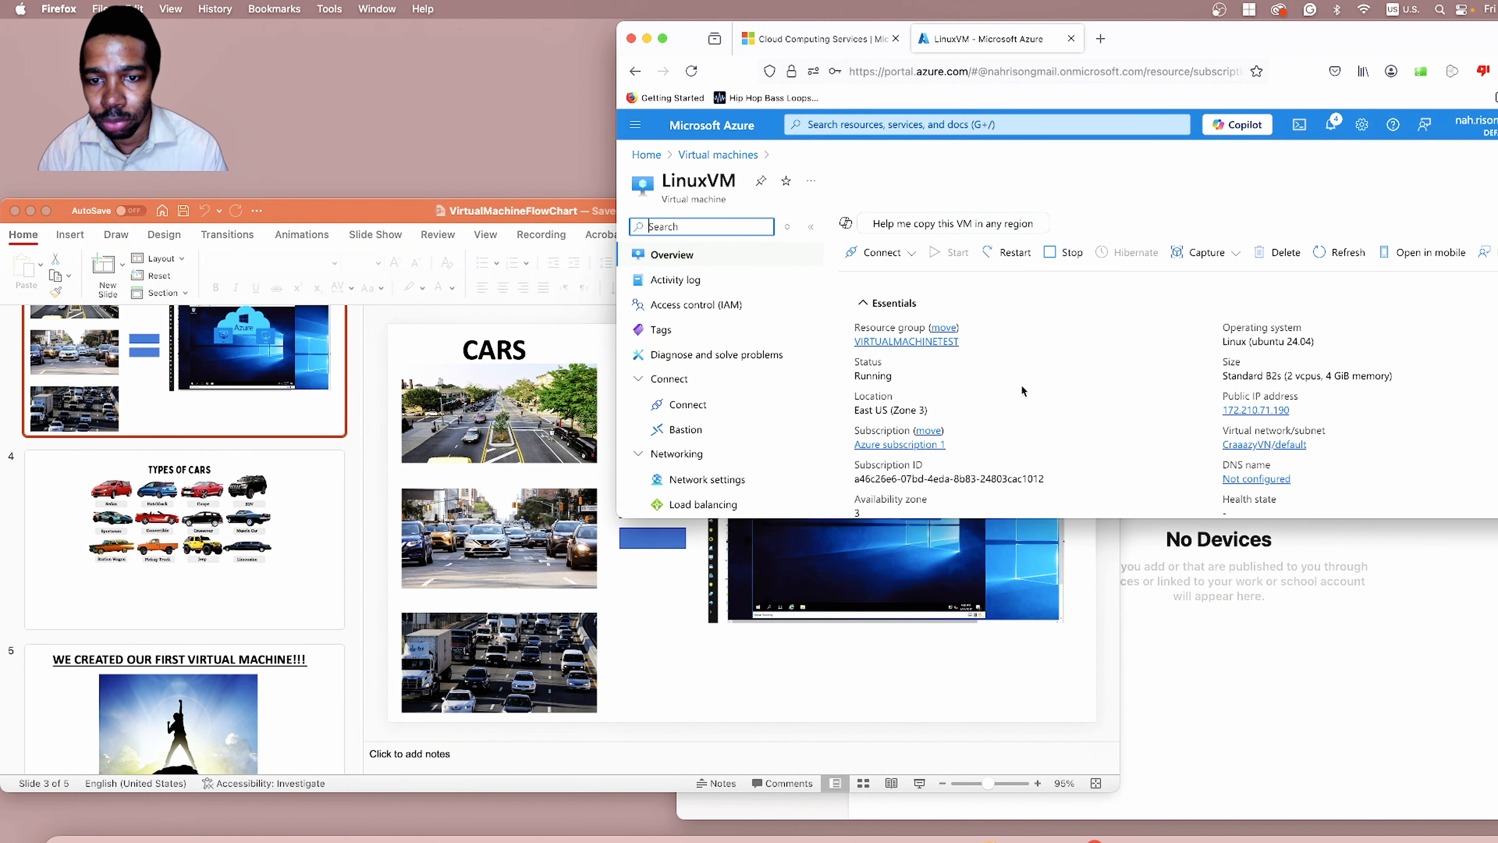
pyautogui.scroll(-1, 1022, 389)
pyautogui.scroll(1, 1020, 384)
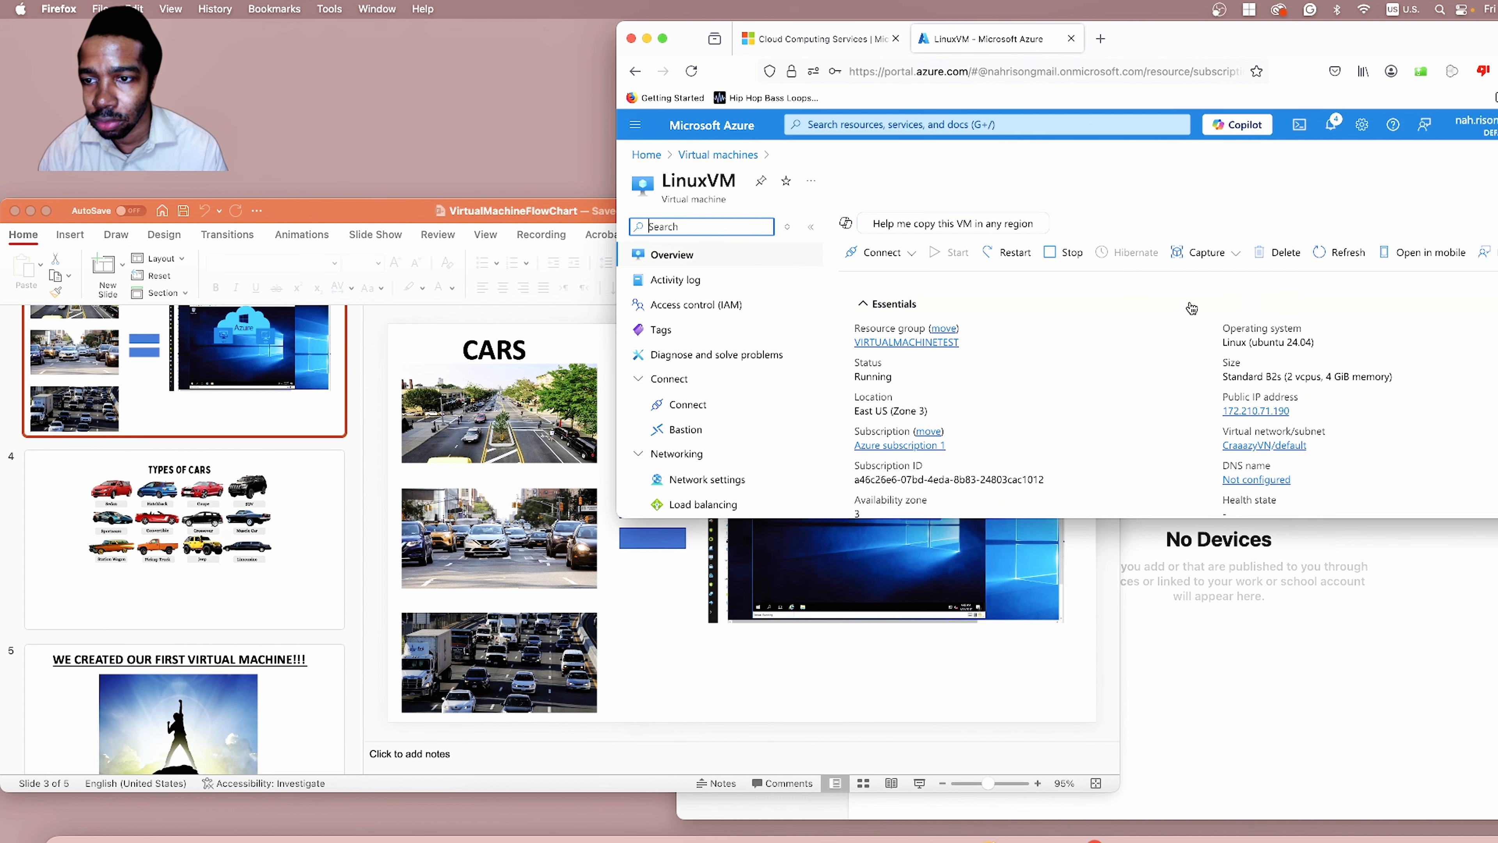
pyautogui.scroll(-1, 1191, 308)
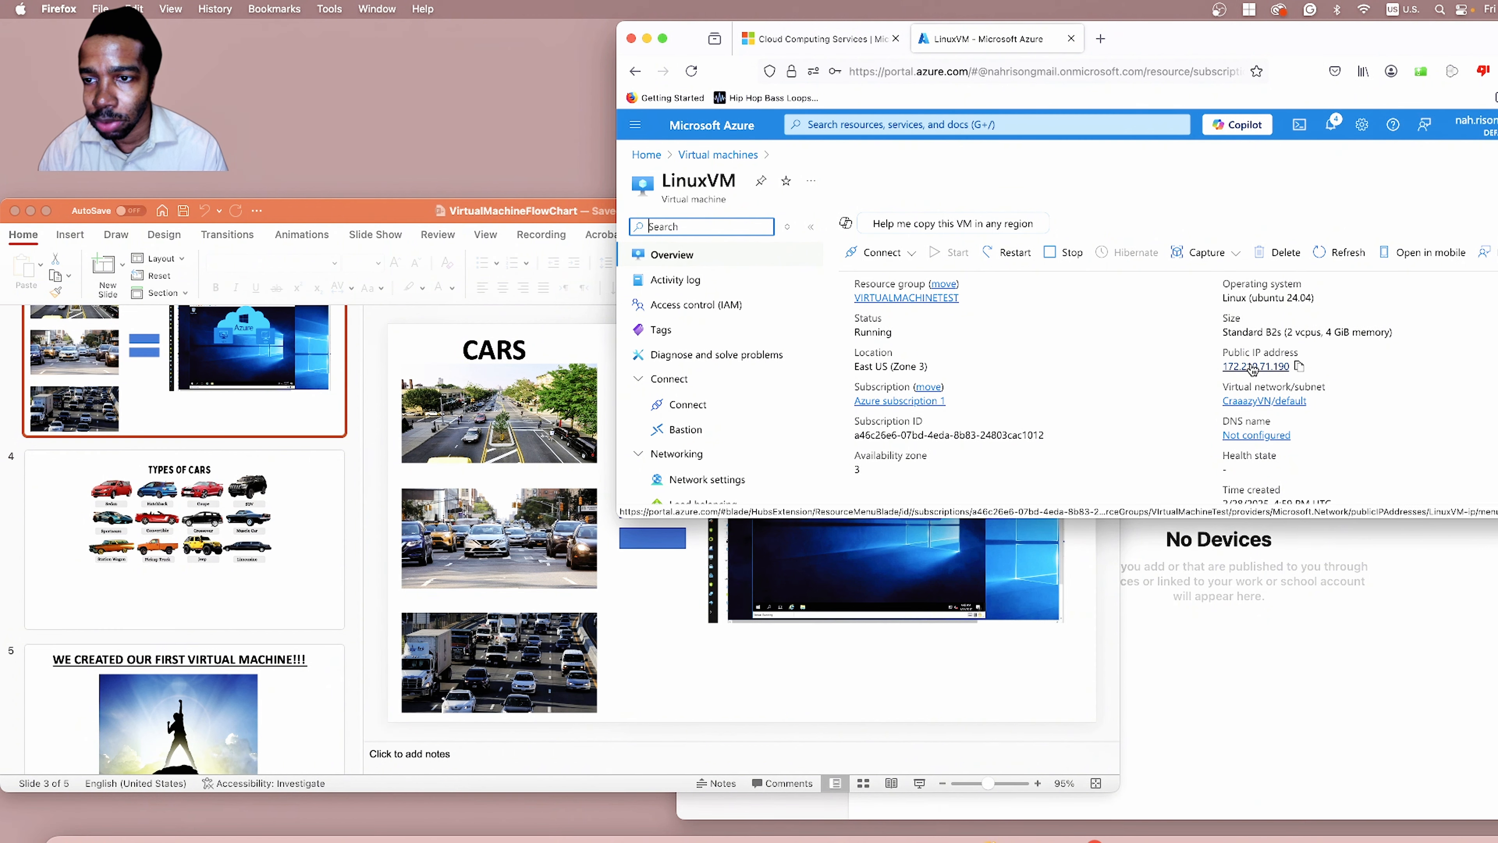
pyautogui.scroll(-4, 1188, 417)
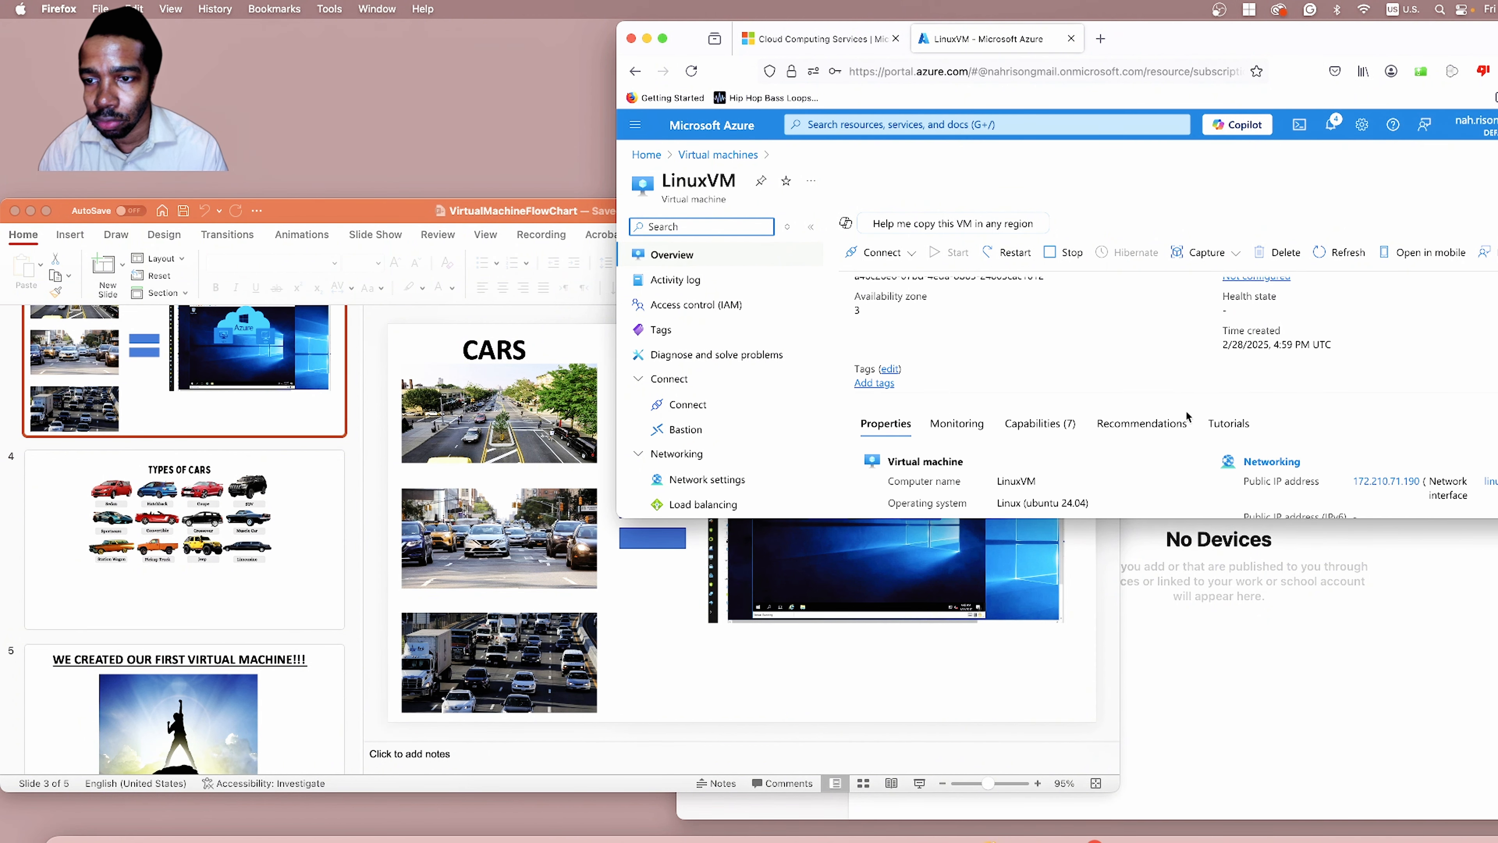
pyautogui.scroll(-2, 1187, 416)
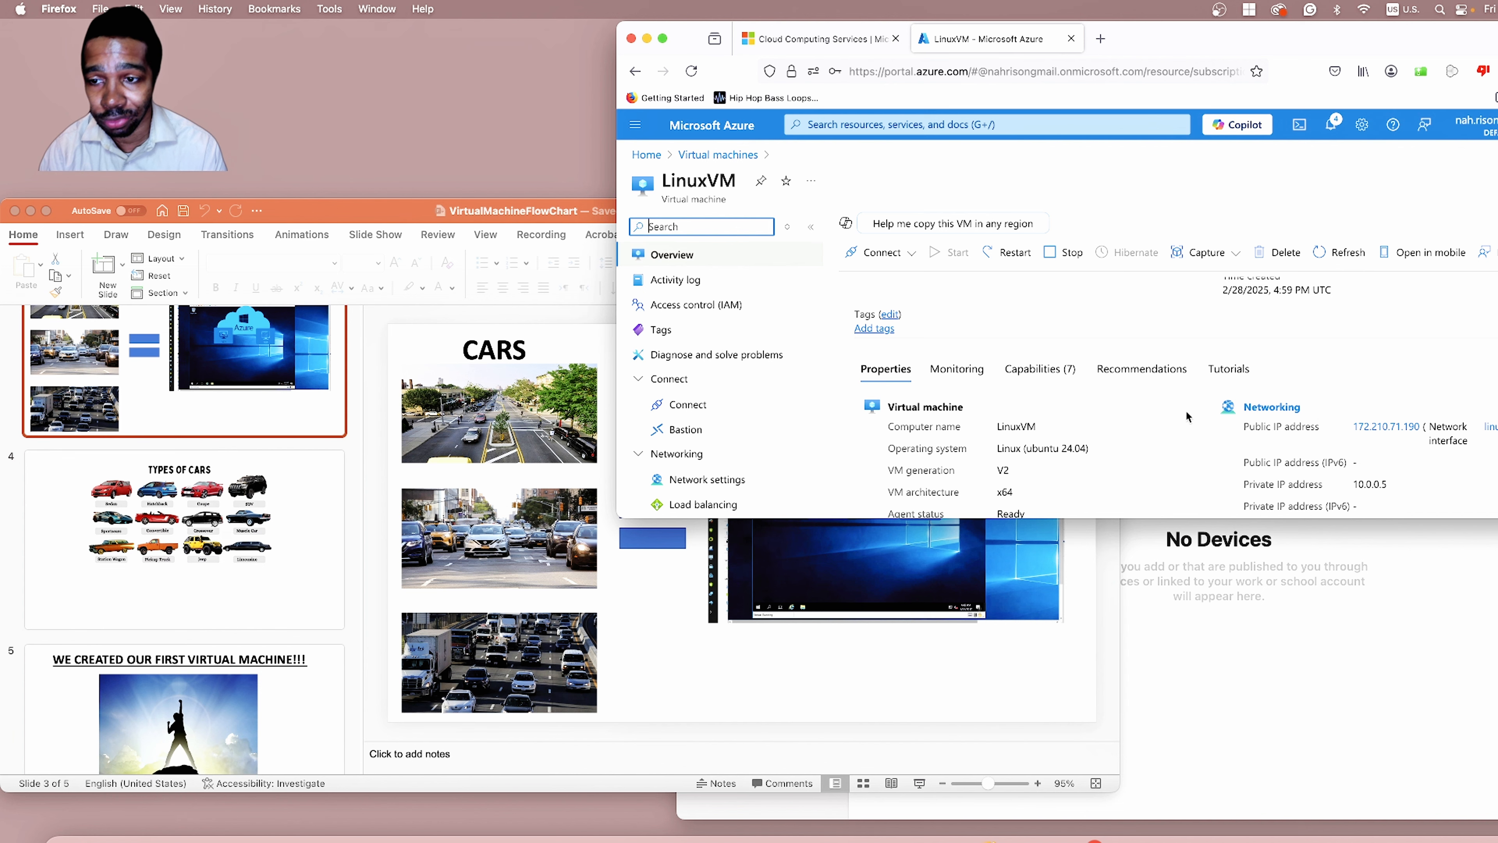
pyautogui.scroll(-2, 1187, 416)
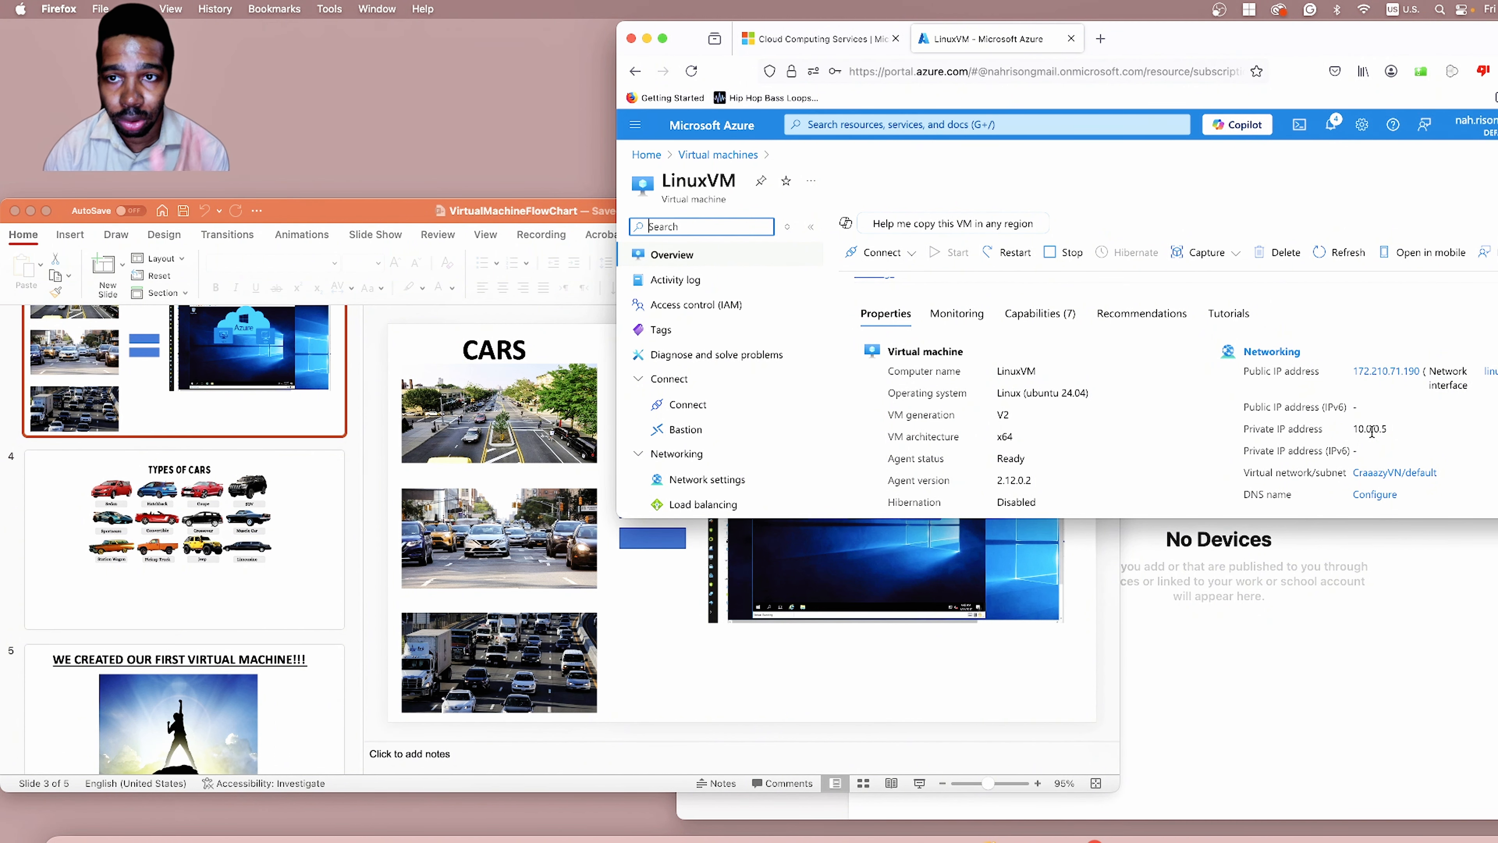
pyautogui.scroll(-1, 1301, 475)
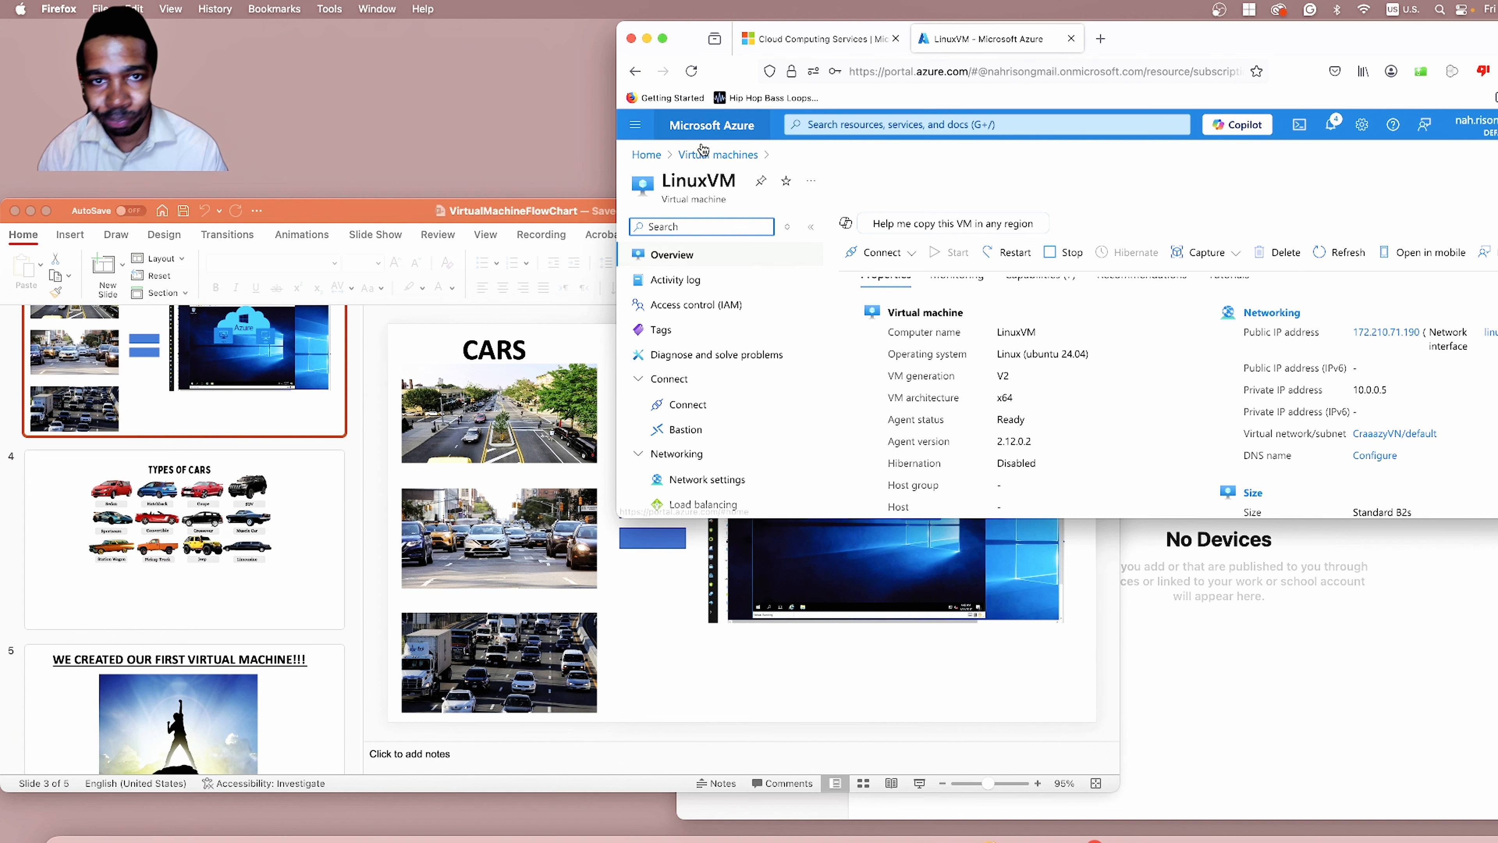
# Step: Open windowsVM from the virtual machines list and copy its public IP address
pyautogui.click(718, 155)
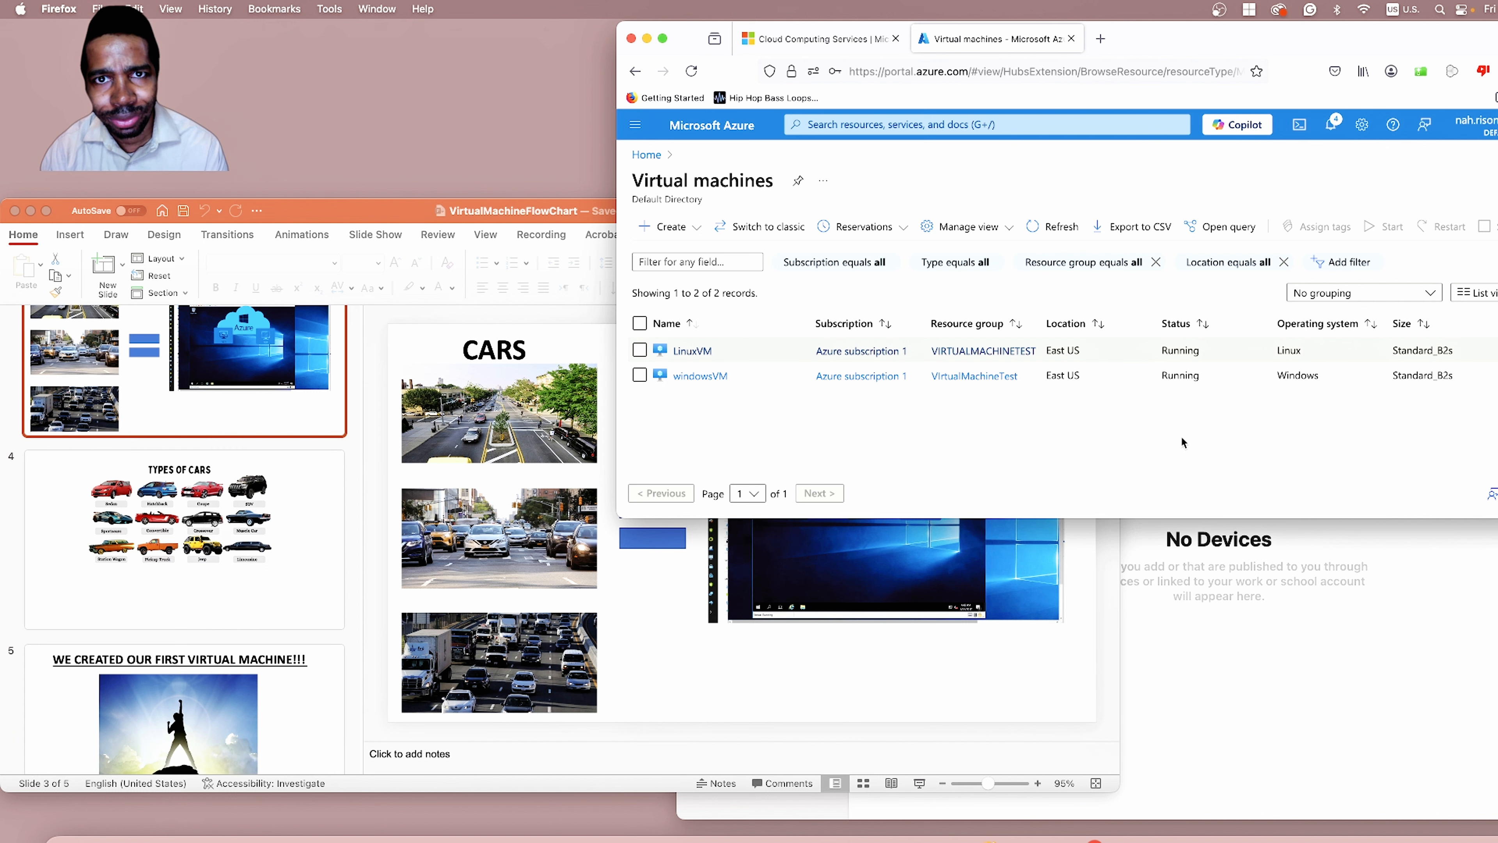
pyautogui.click(1170, 580)
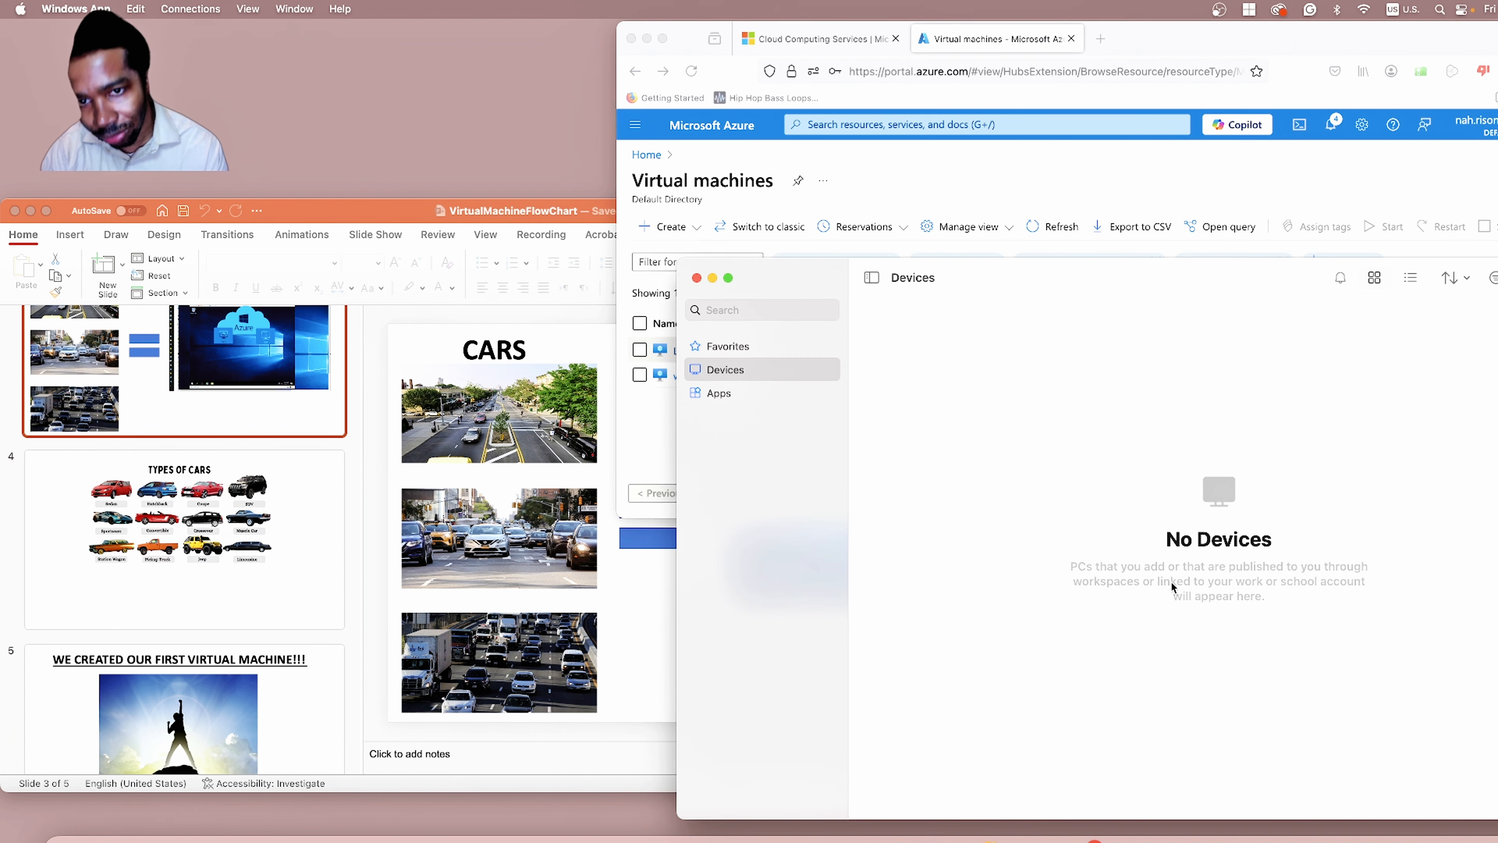
pyautogui.click(1080, 184)
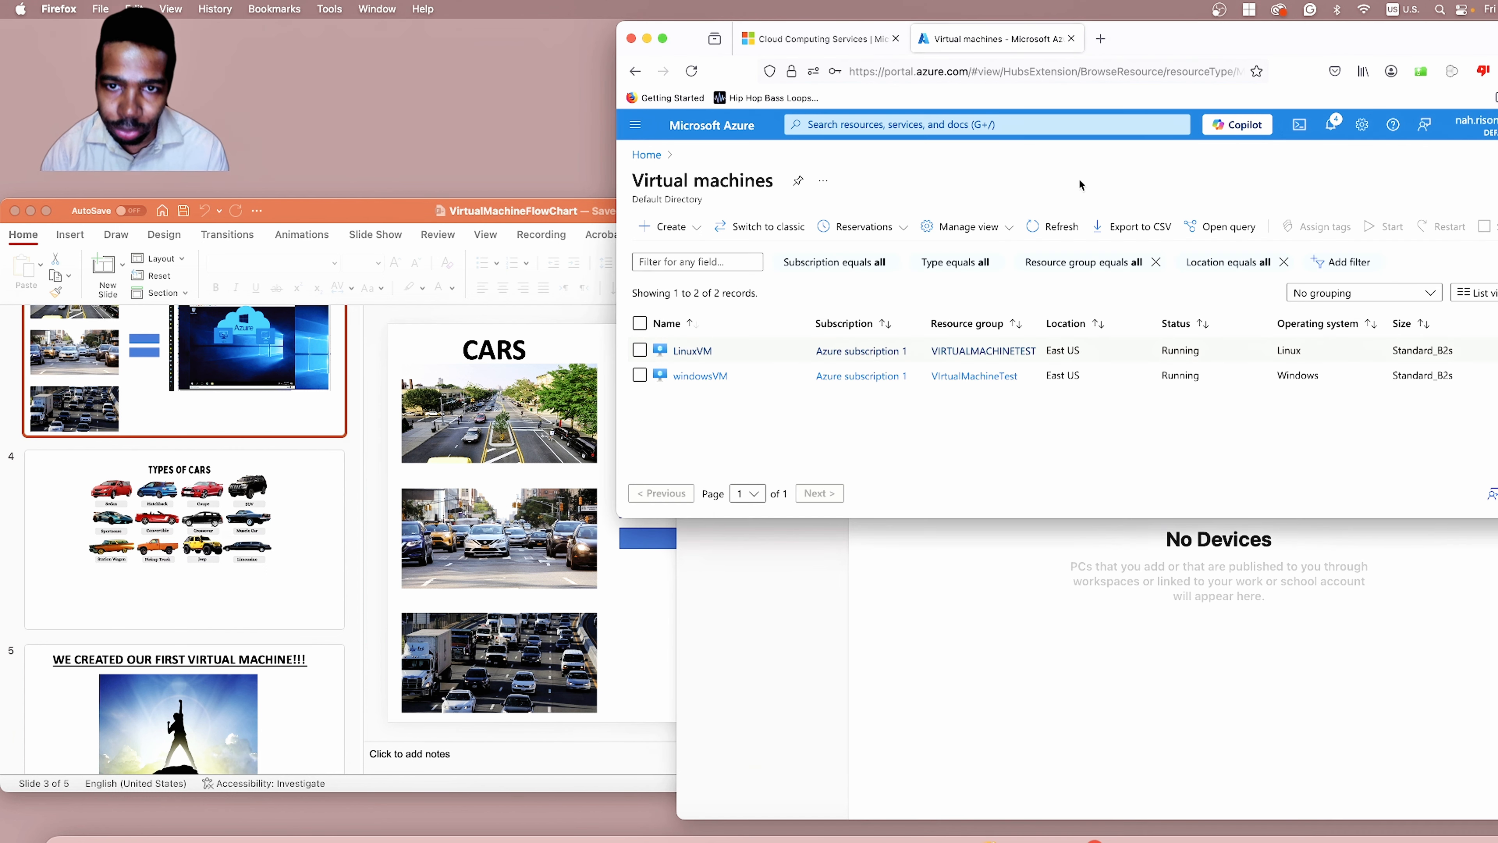
pyautogui.click(712, 381)
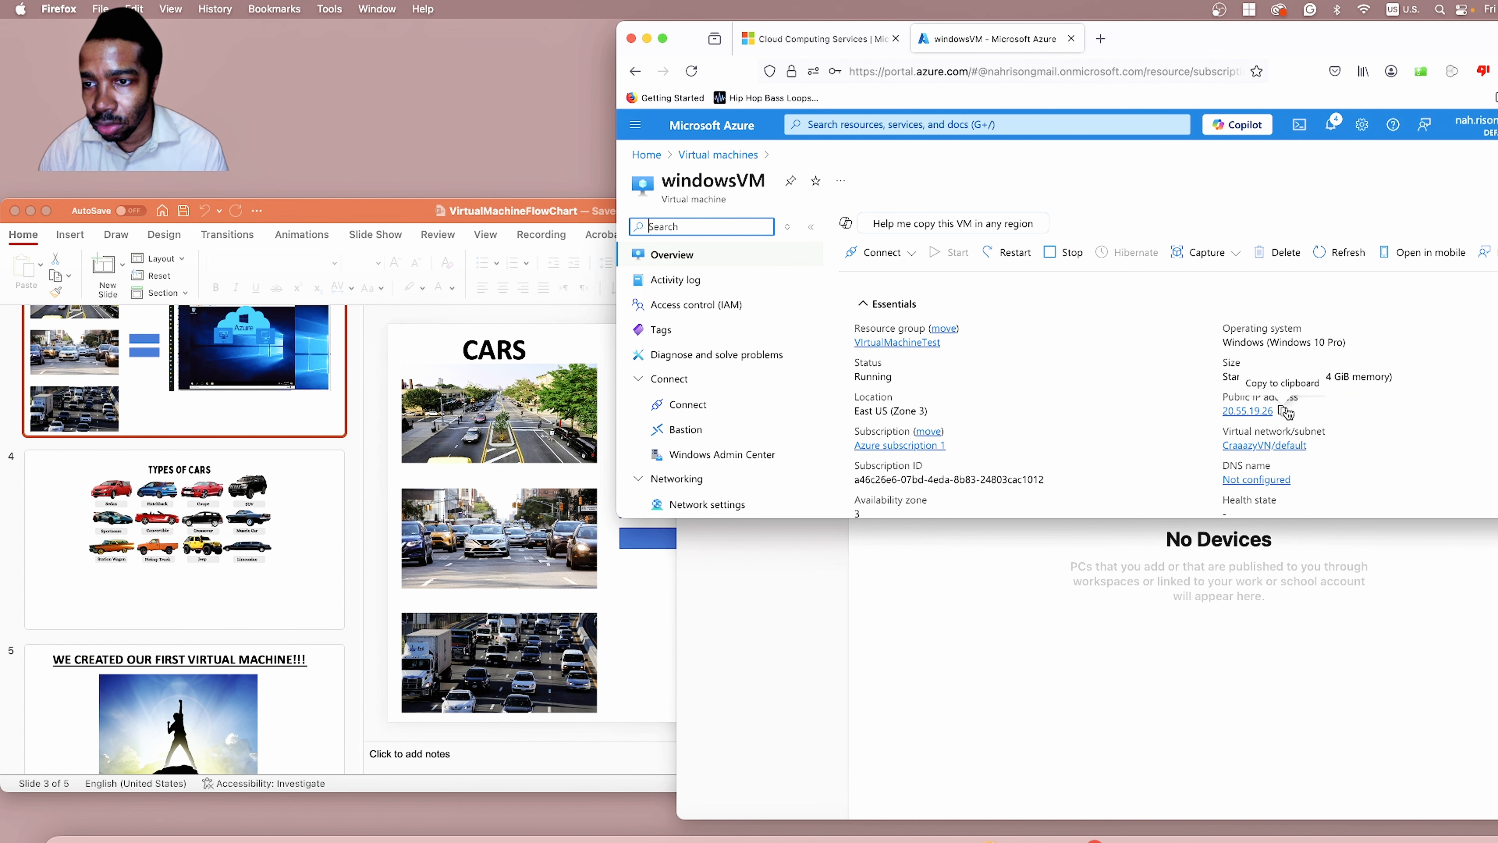
pyautogui.click(1286, 411)
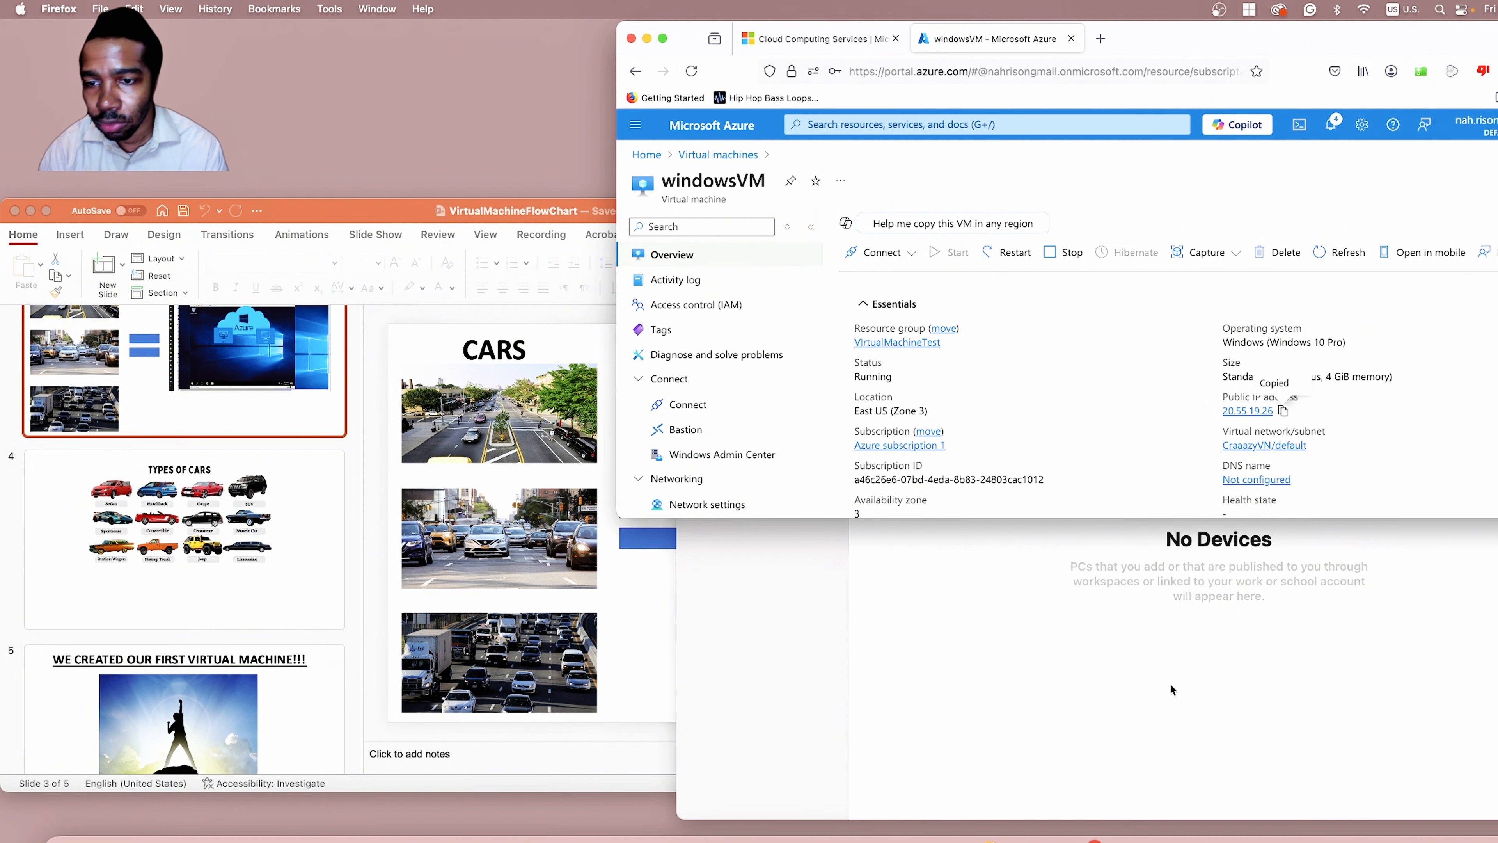
# Step: Switch to Windows App and add a PC with the copied IP address 20.55.19.26 and the friendly name windowsVM
pyautogui.click(1155, 718)
pyautogui.click(1414, 203)
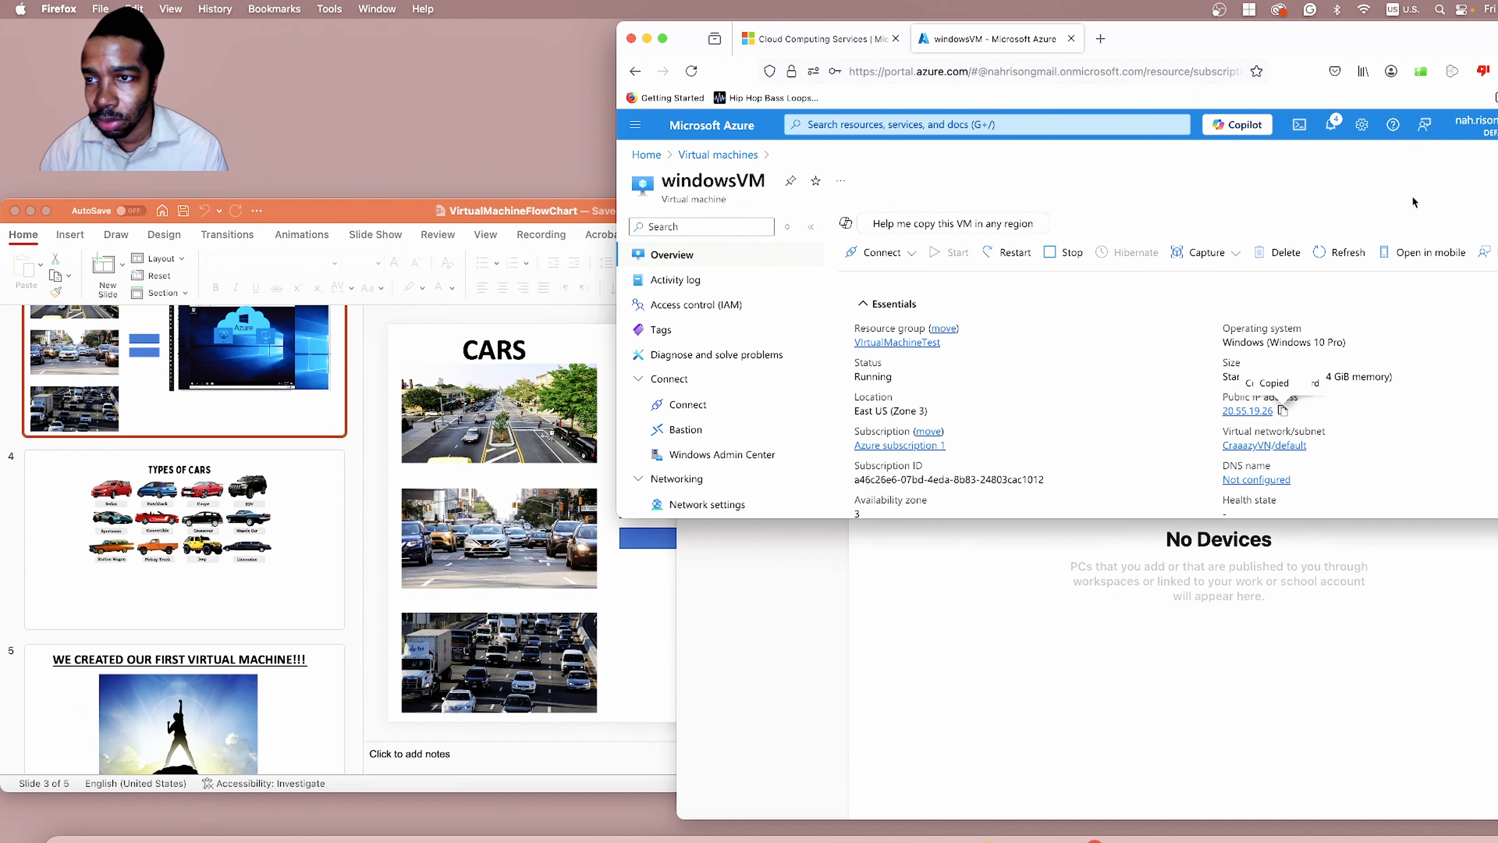
pyautogui.click(1386, 574)
pyautogui.click(1496, 278)
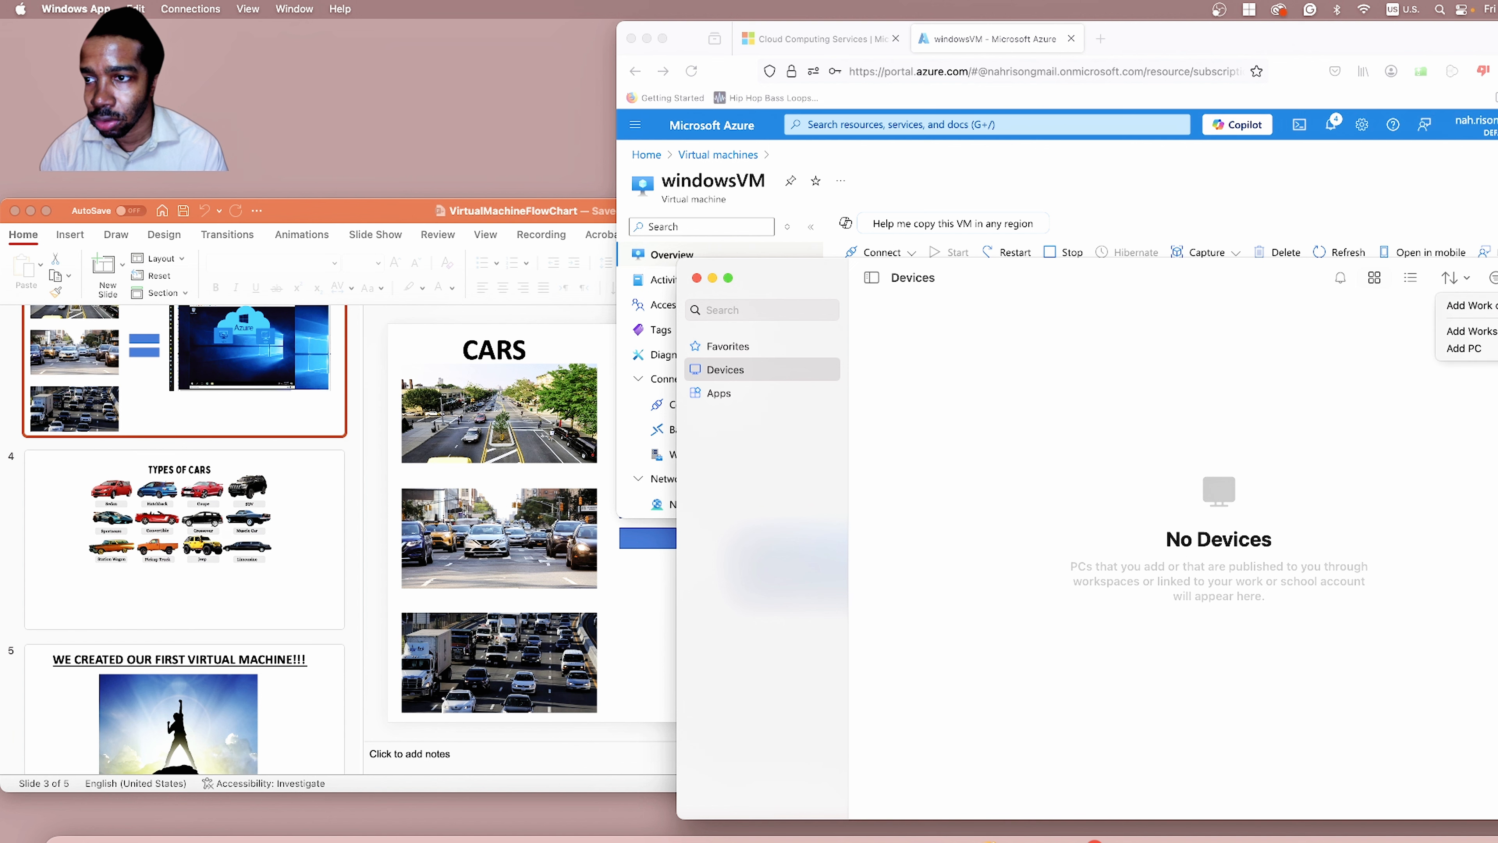
pyautogui.click(1455, 350)
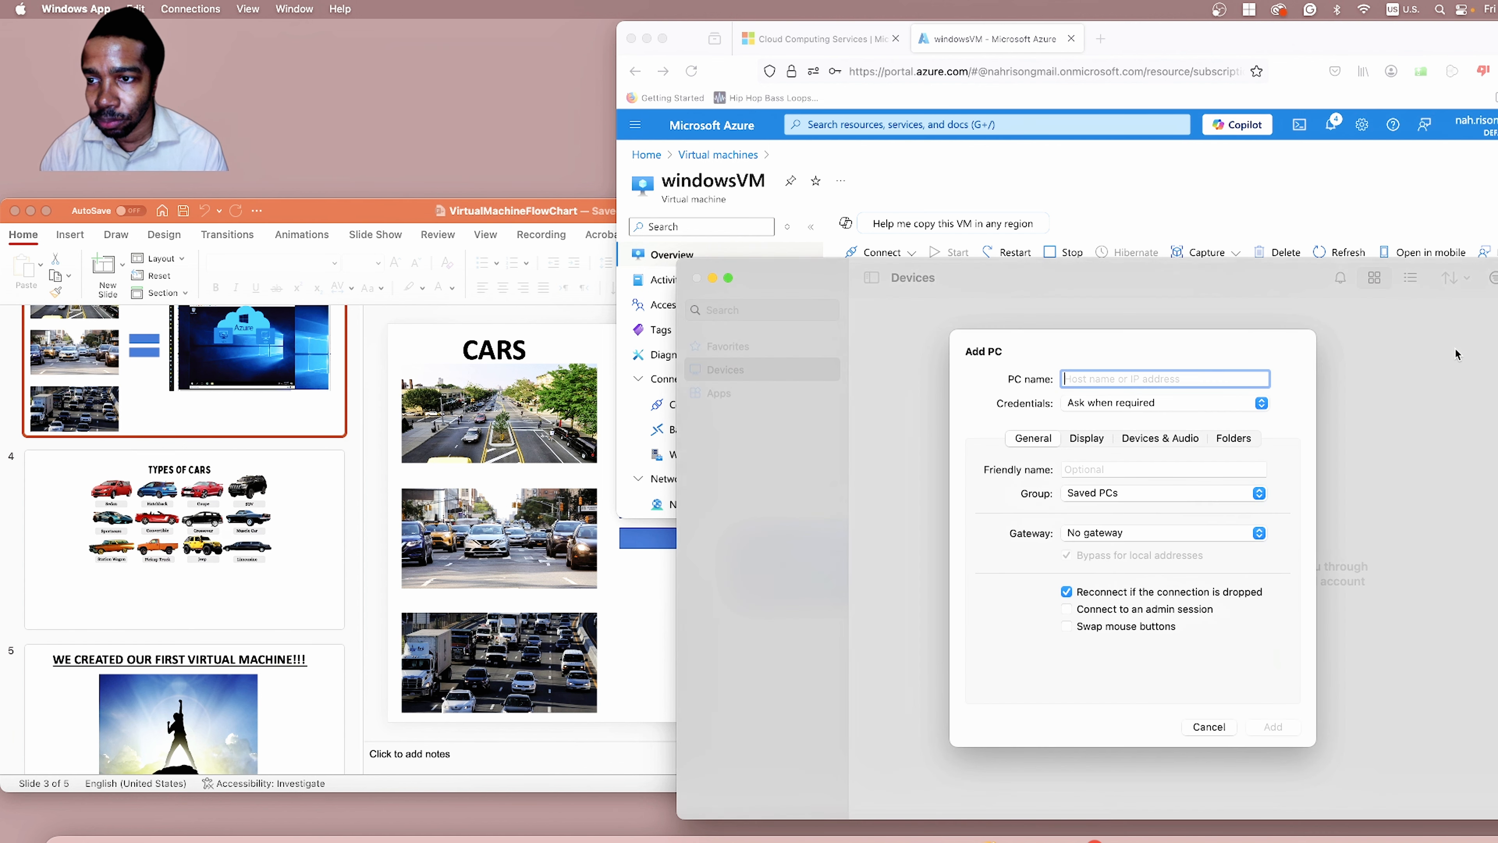
pyautogui.press('super+v')
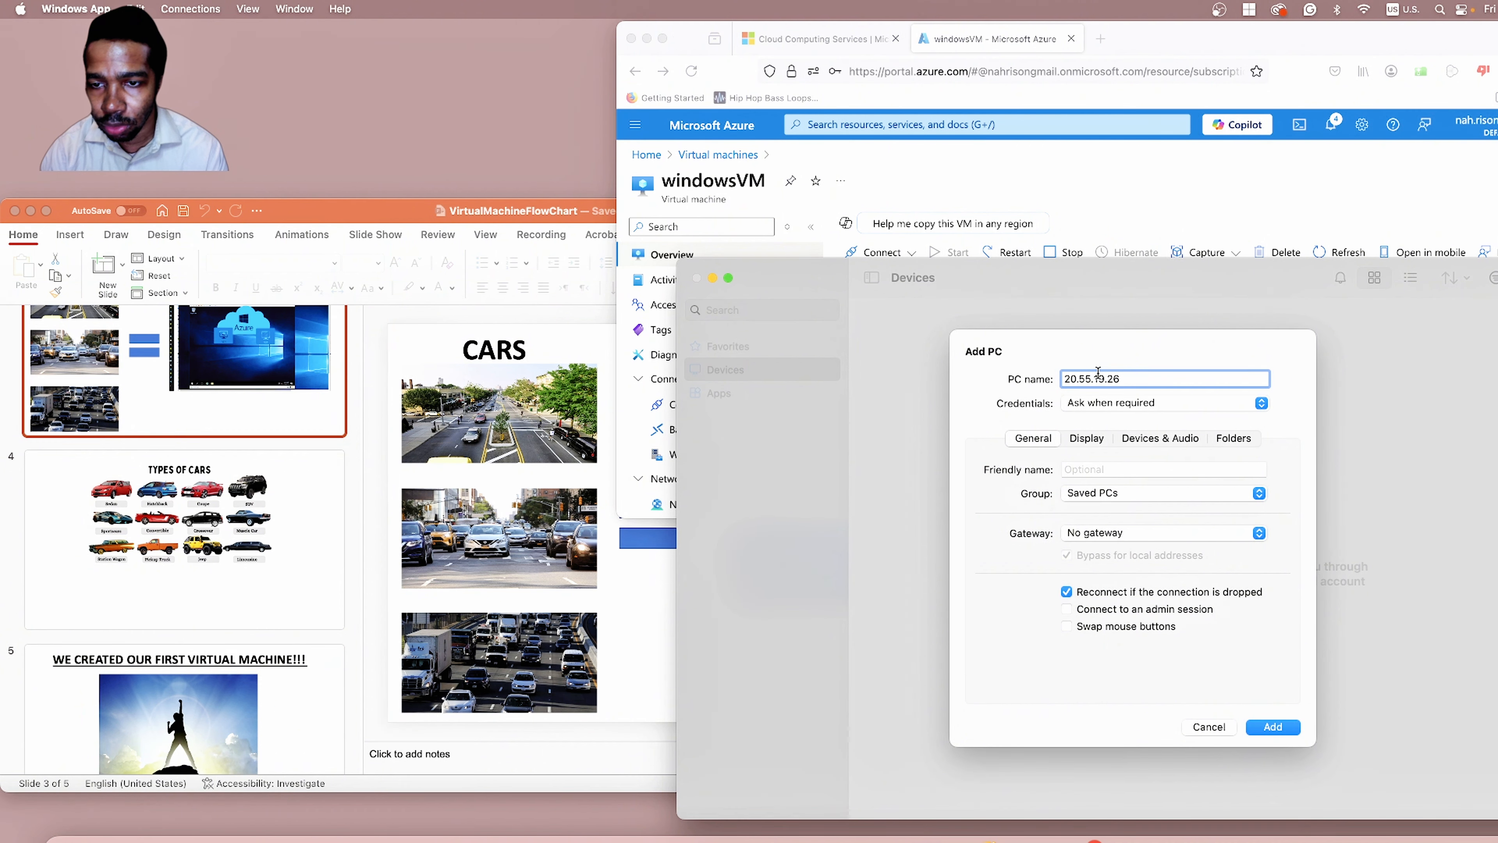
pyautogui.click(1118, 468)
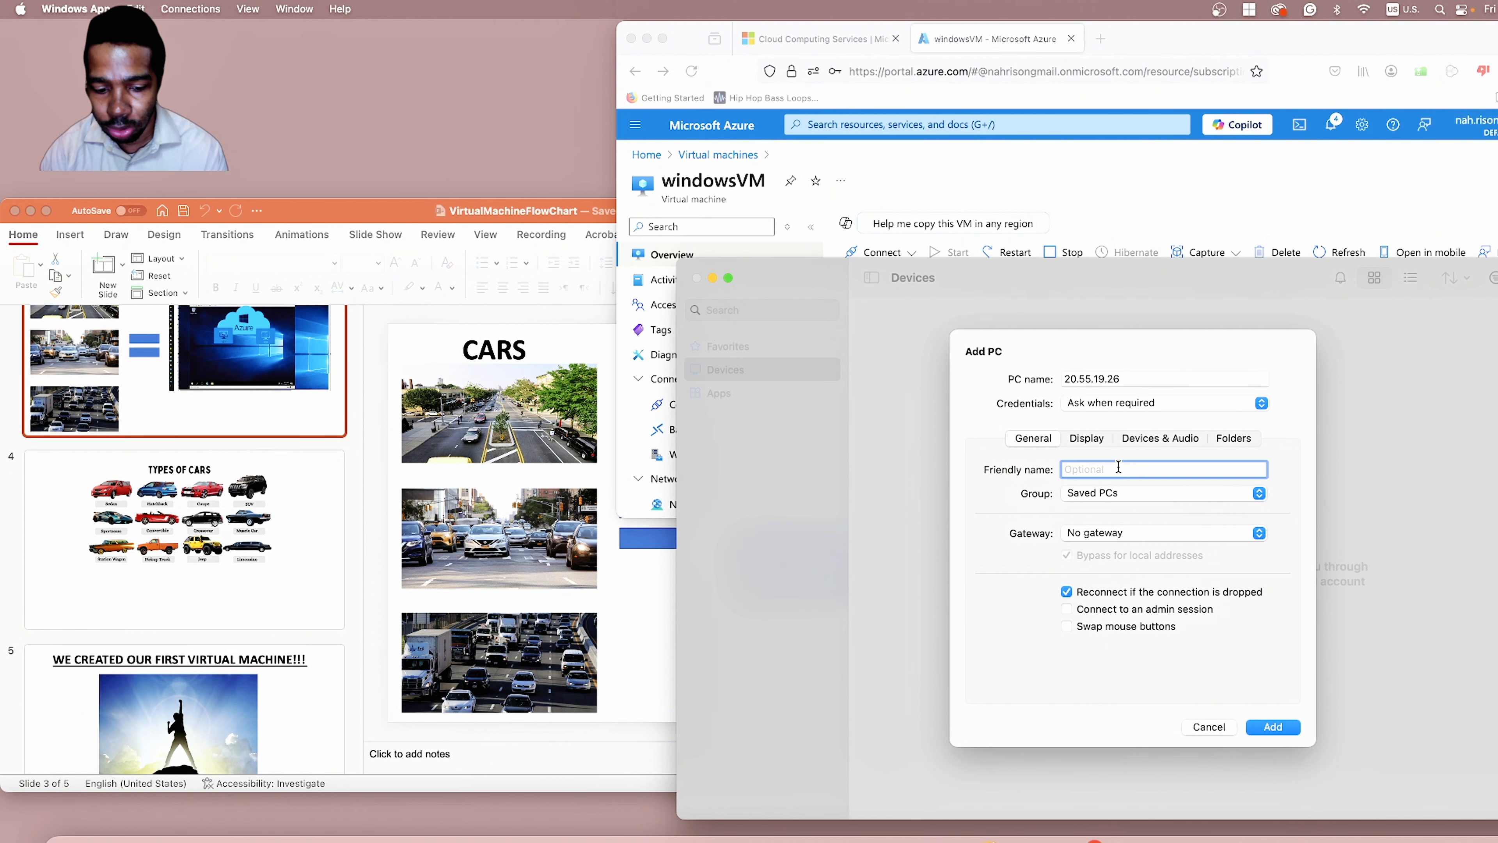
pyautogui.write('windowsVM')
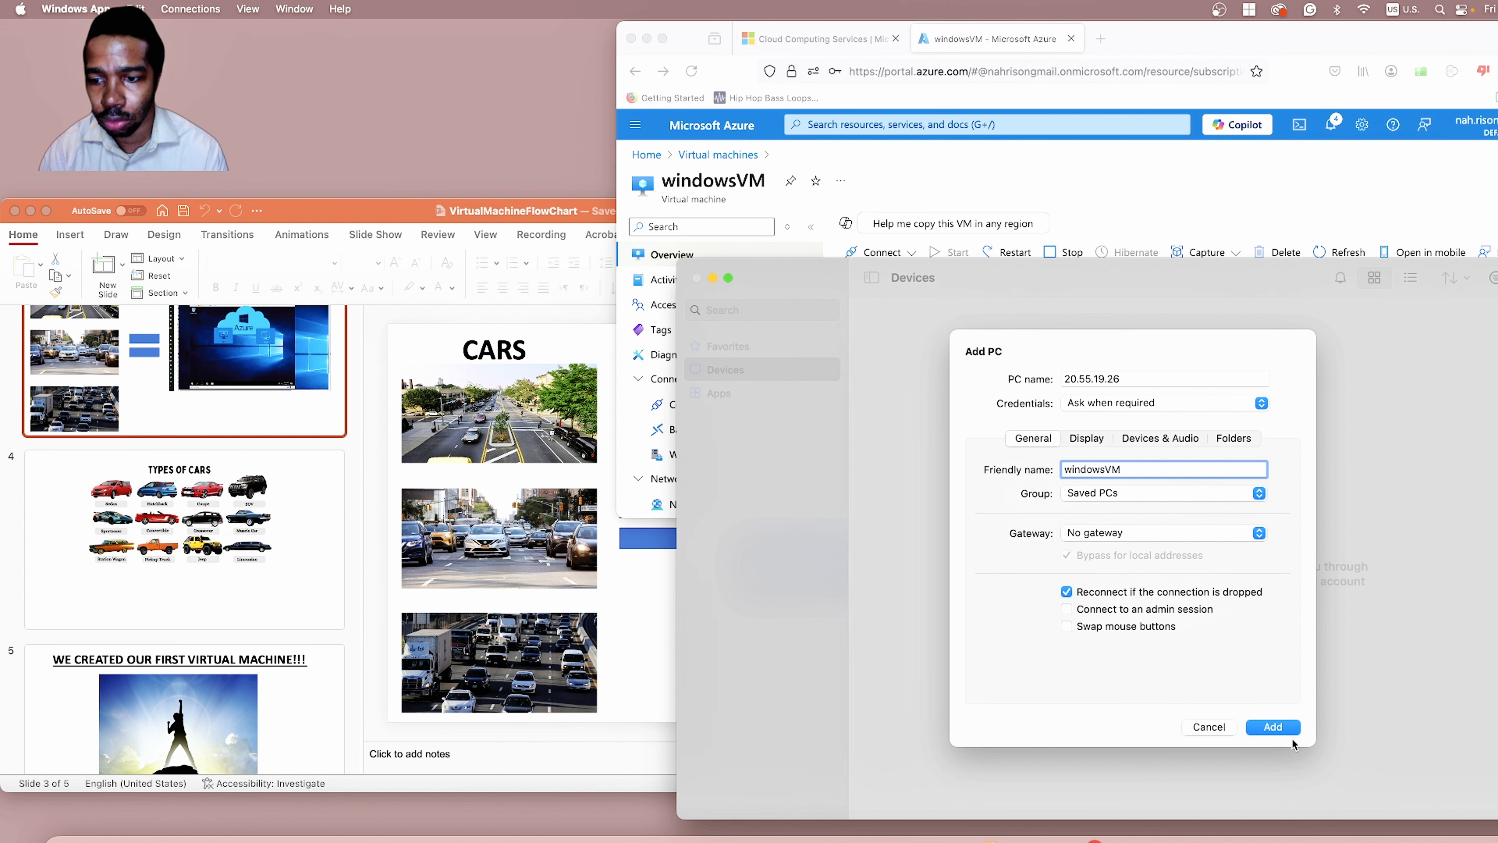
pyautogui.click(1285, 725)
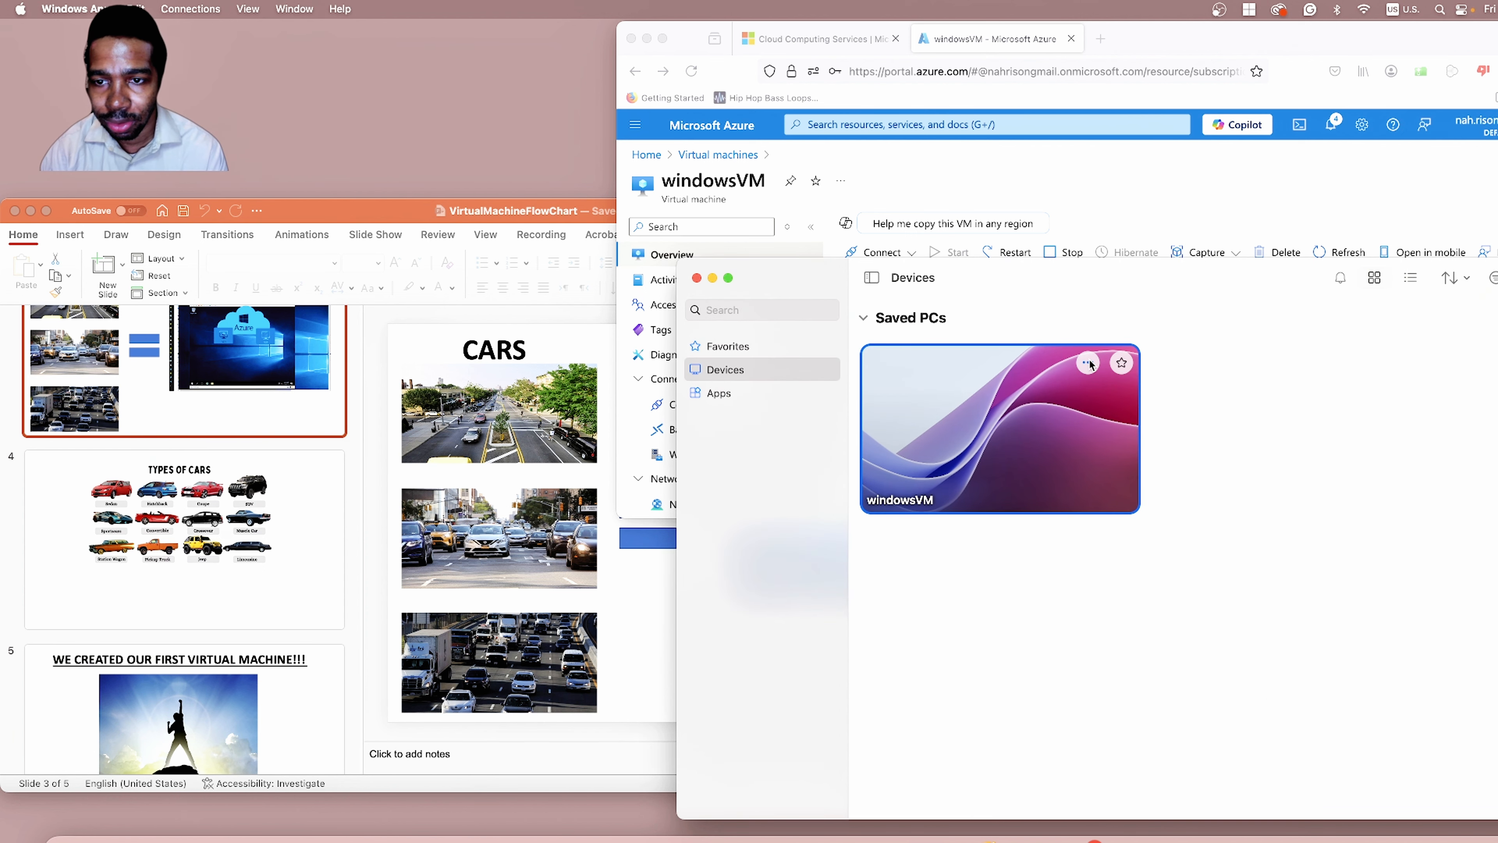
# Step: Connect to the saved windowsVM PC with the administrator username and account password, and continue past the certificate warning
pyautogui.click(1089, 363)
pyautogui.click(1099, 369)
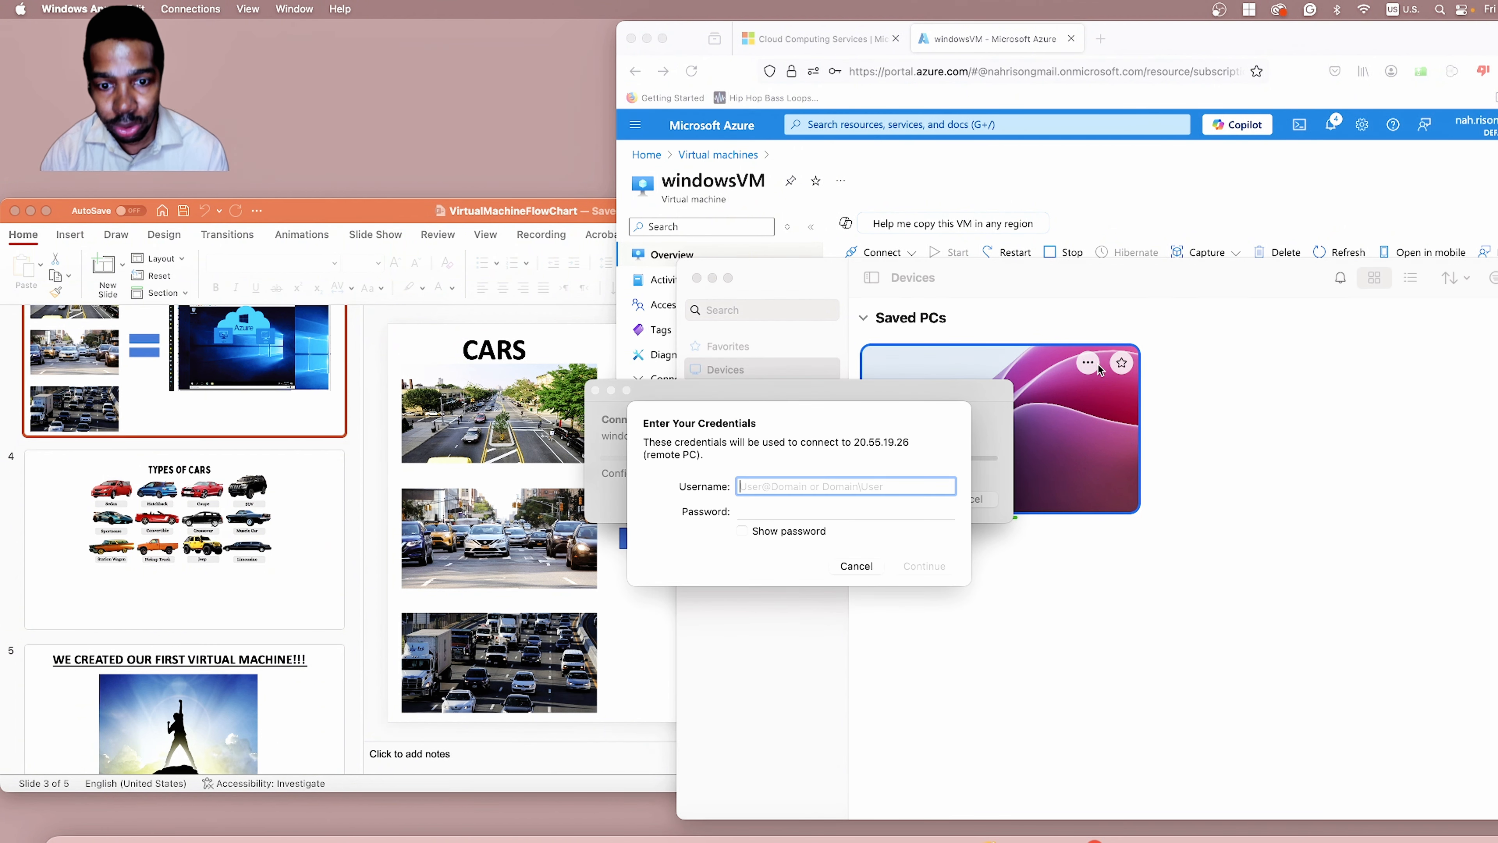
pyautogui.write('narison')
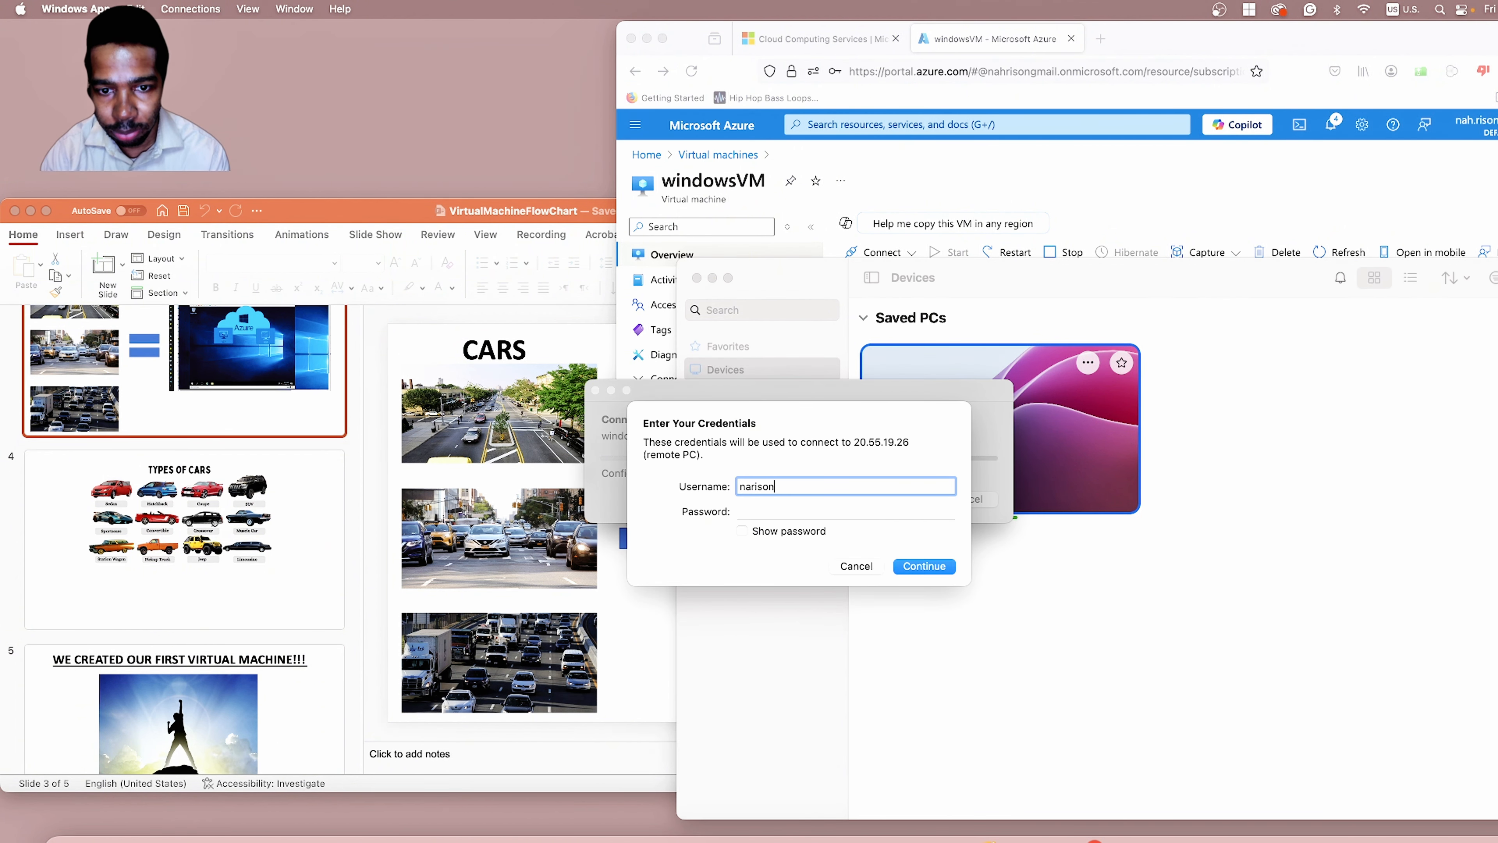
pyautogui.press('Tab')
pyautogui.write('•')
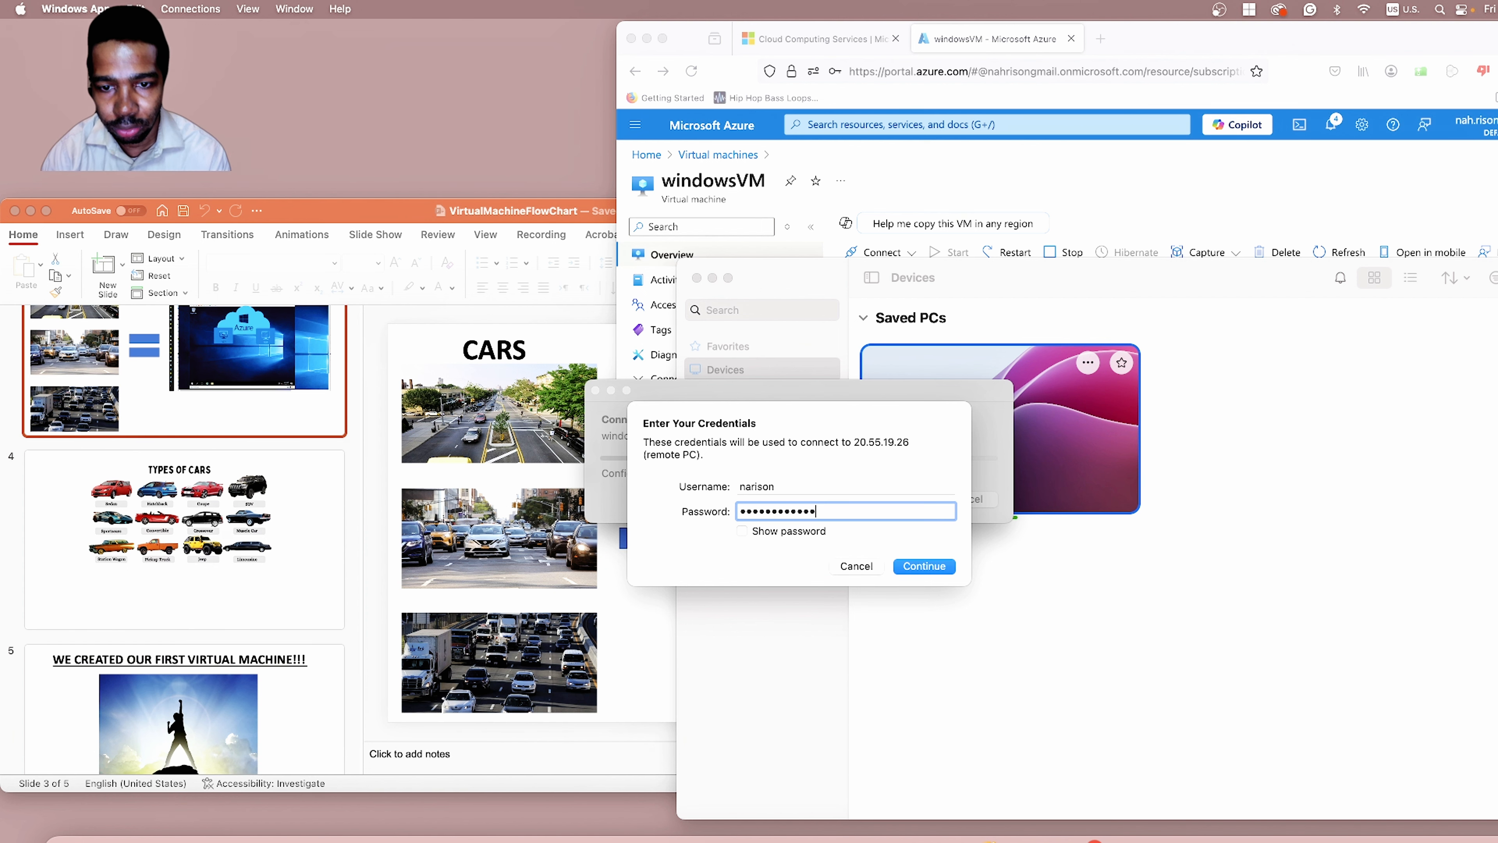
pyautogui.press('Return')
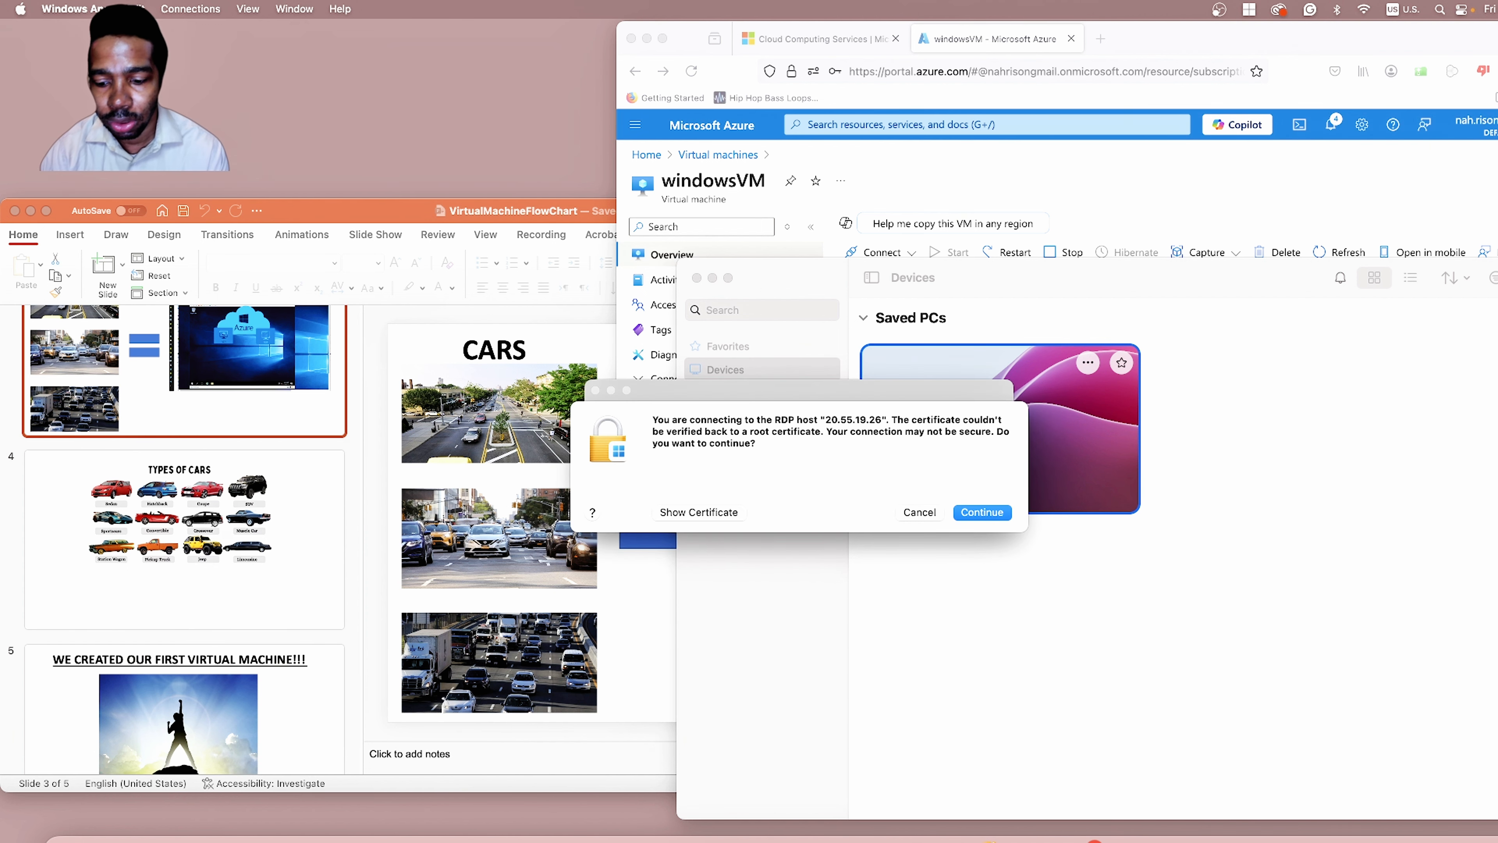
pyautogui.press('Return')
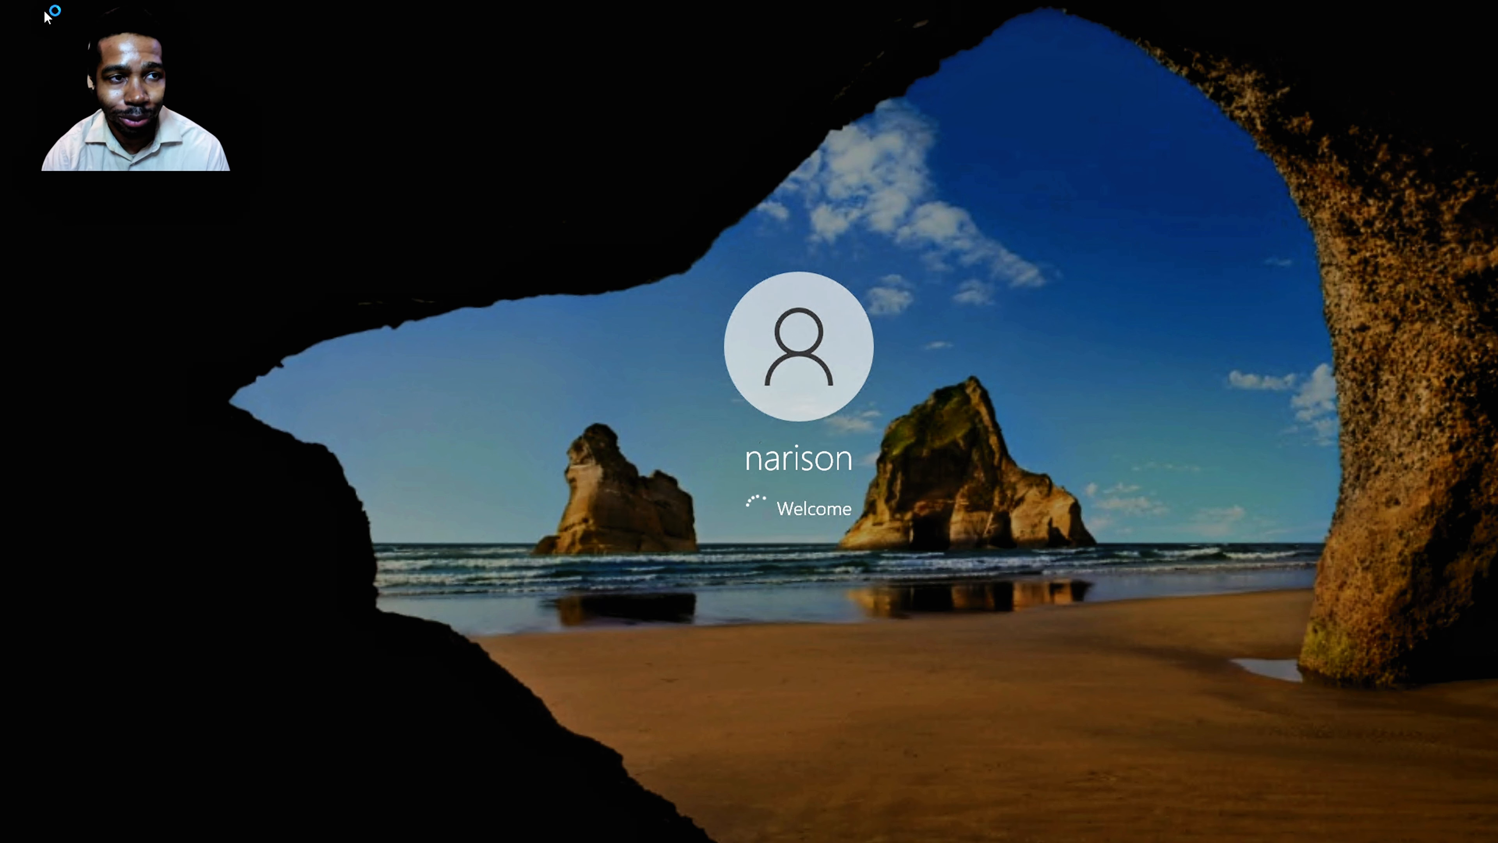
# Step: Take the windowsVM remote session out of full screen and move its window higher on the desktop
pyautogui.moveTo(11, 6)
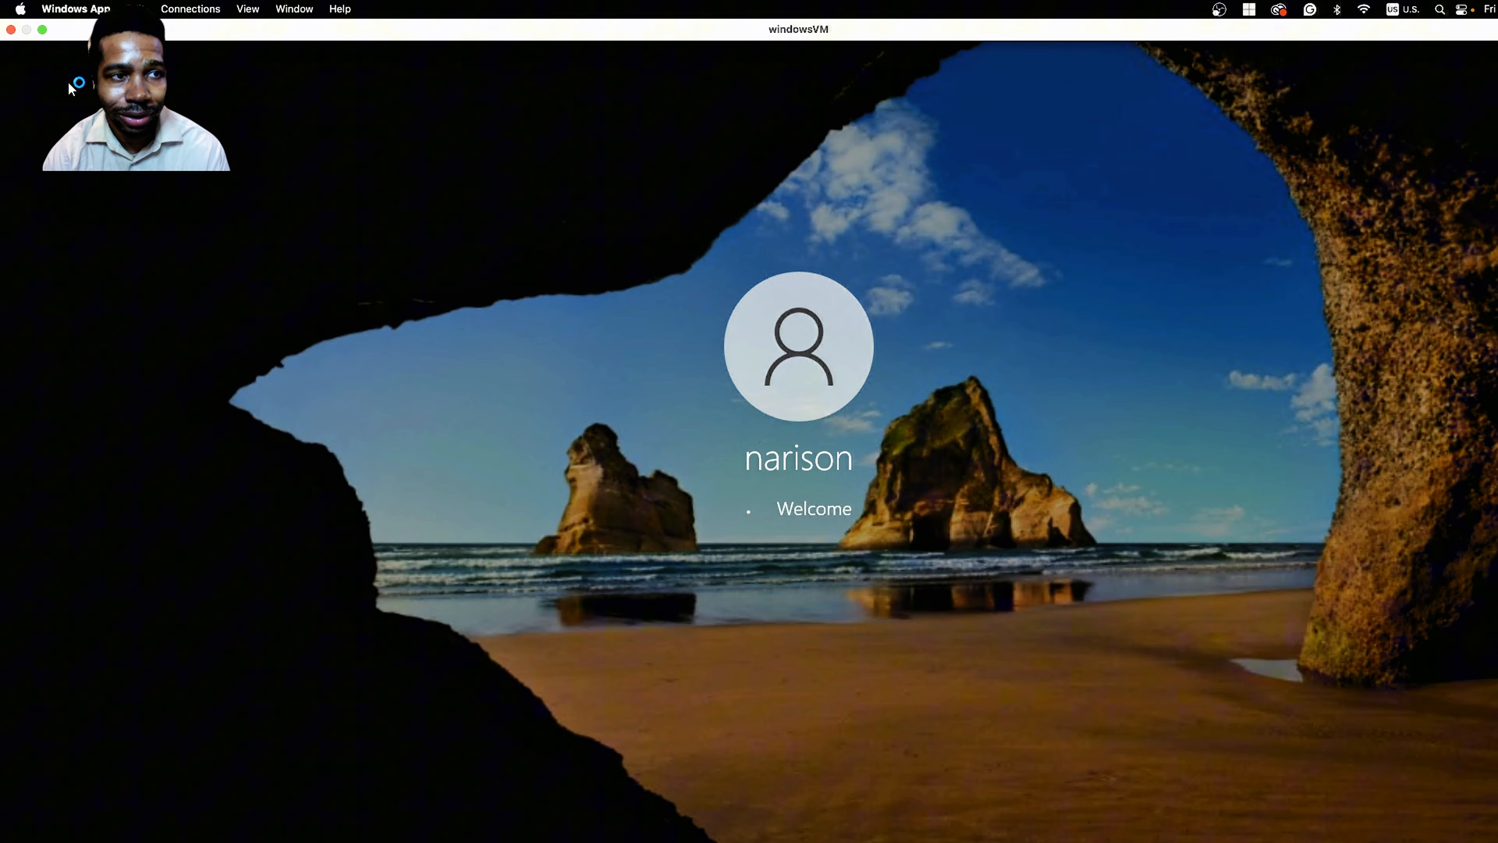
pyautogui.click(43, 30)
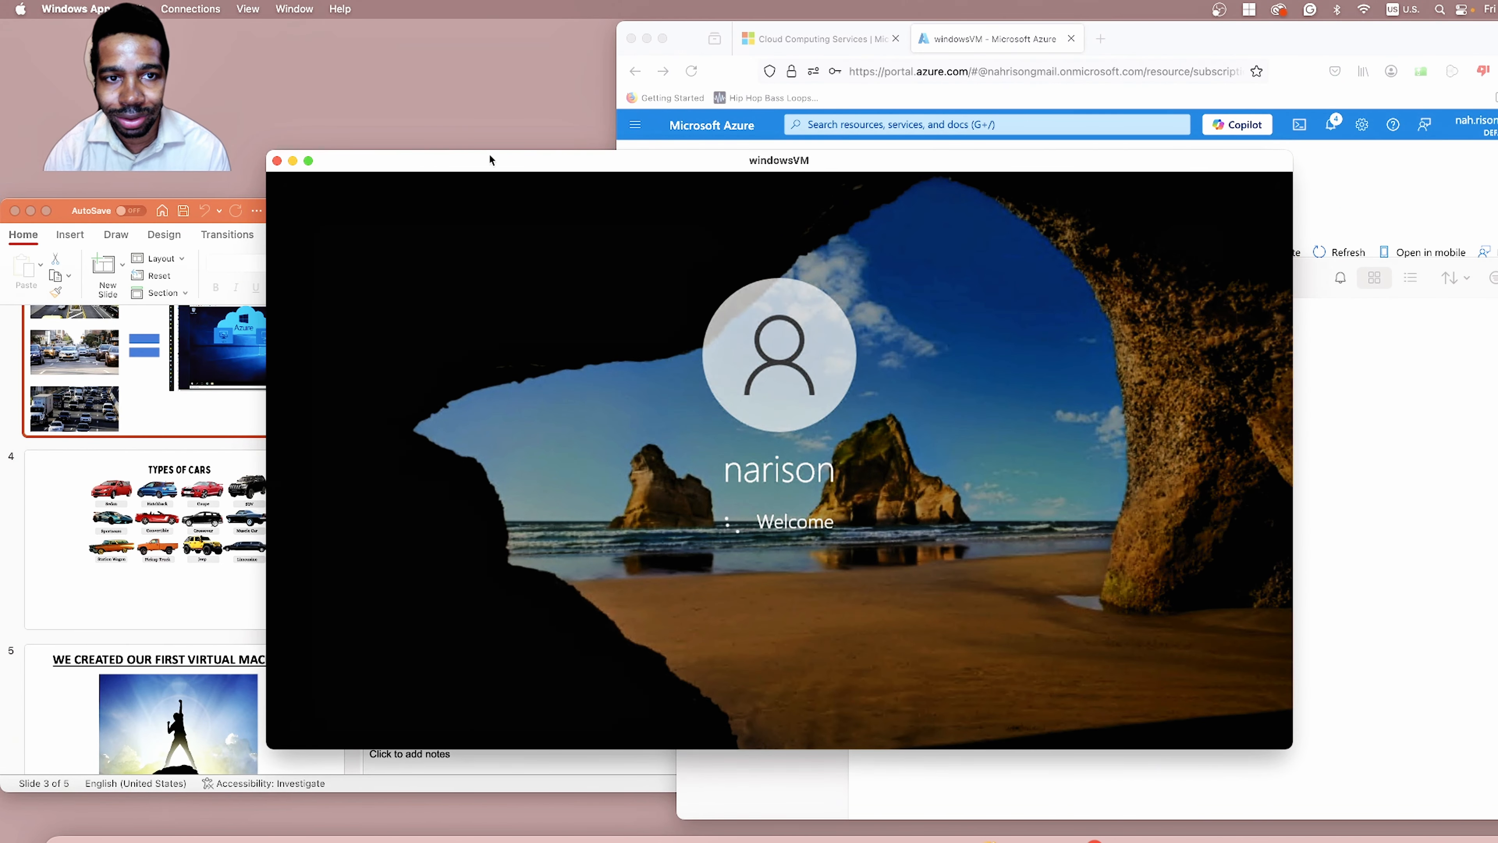
pyautogui.moveTo(488, 157); pyautogui.dragTo(479, 71)
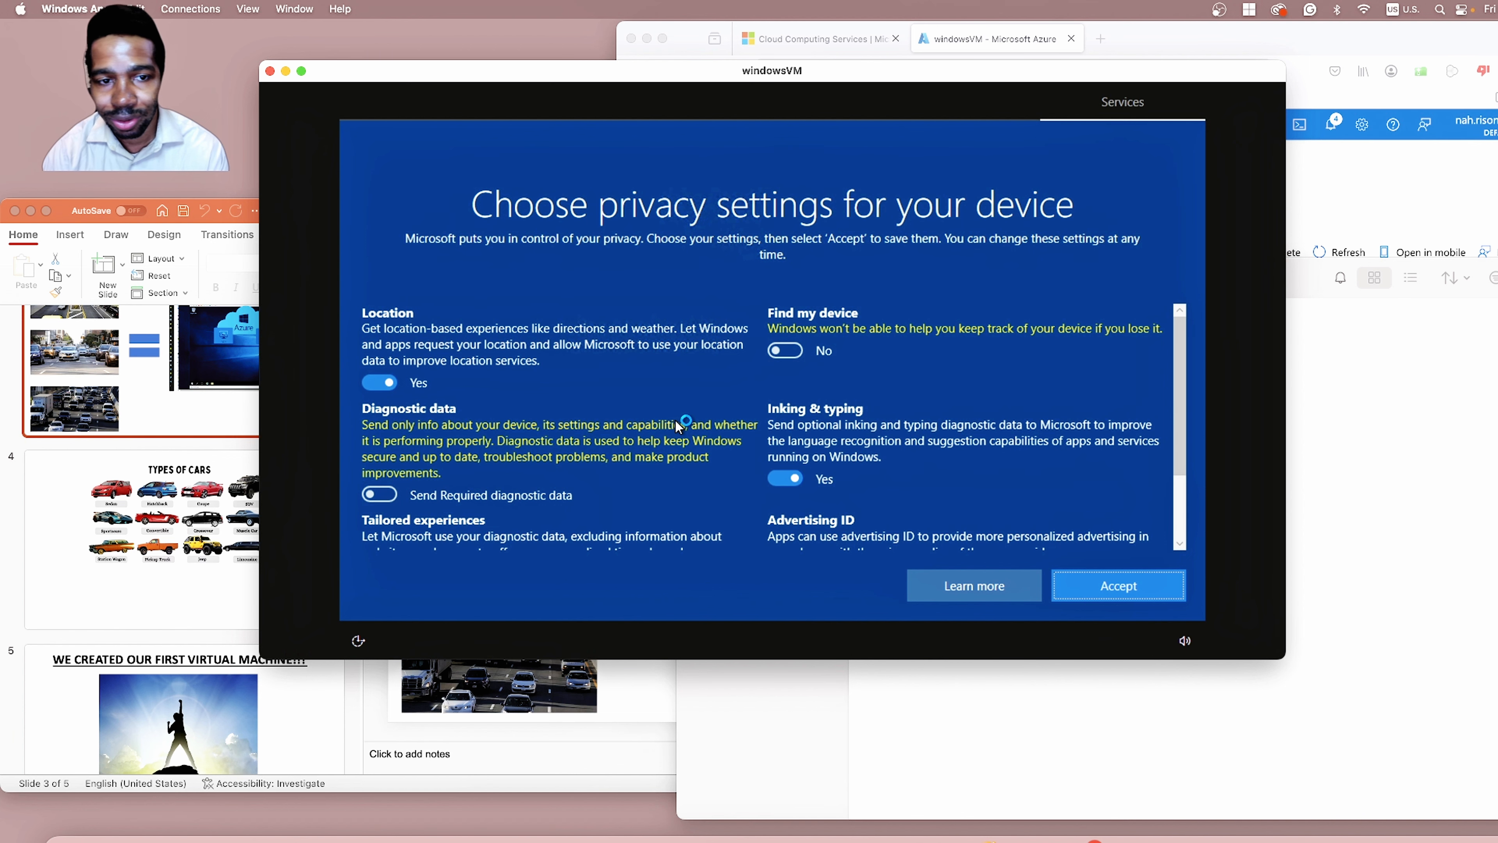
# Step: Turn off location, inking and typing, advertising ID and tailored experiences, accept the privacy settings, and allow the PC to be discoverable on the network
pyautogui.click(381, 383)
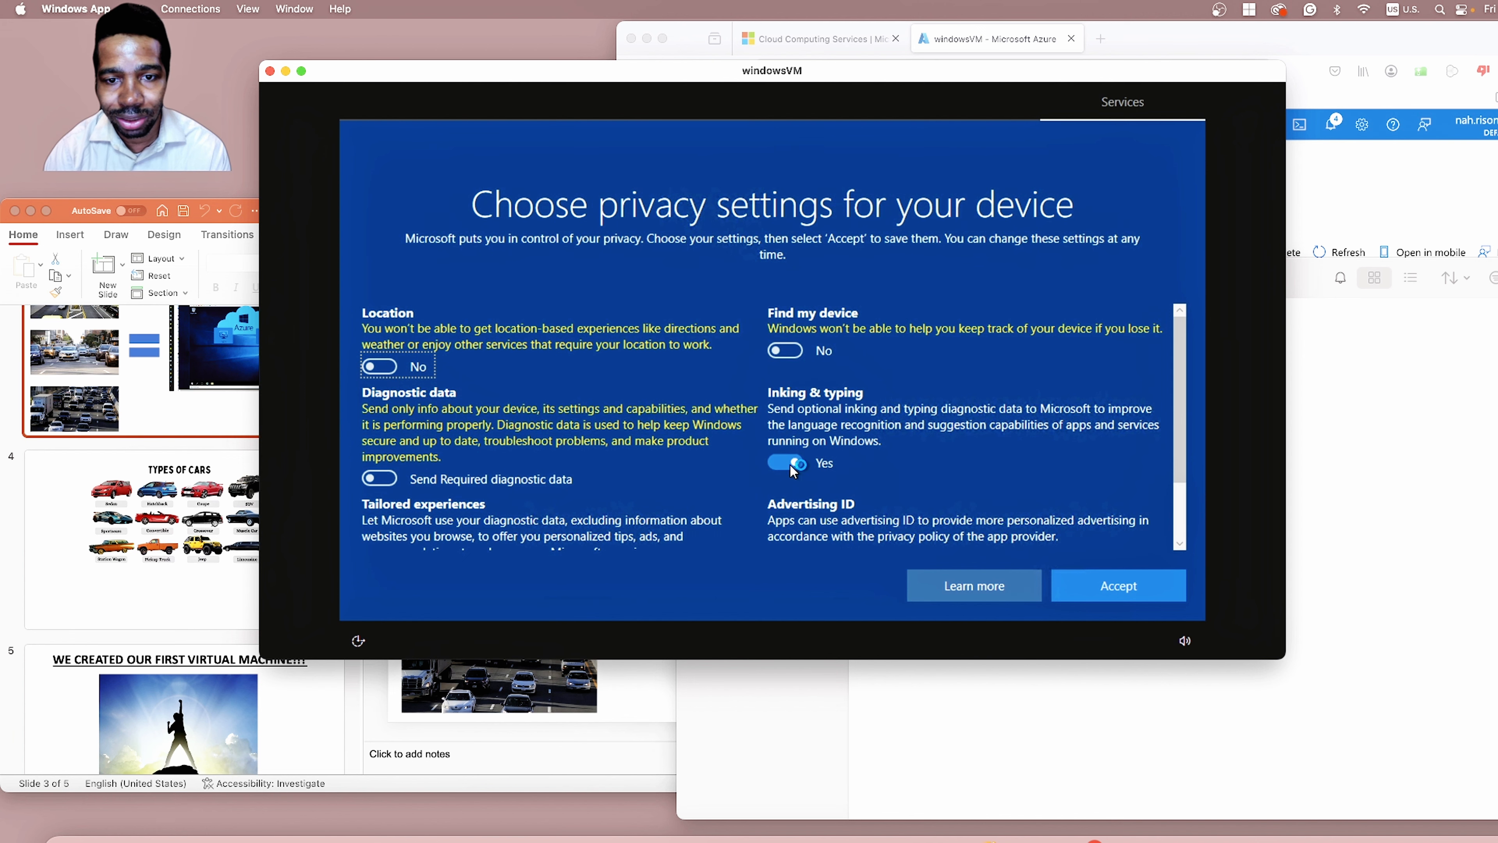
pyautogui.click(787, 466)
pyautogui.scroll(-2, 787, 472)
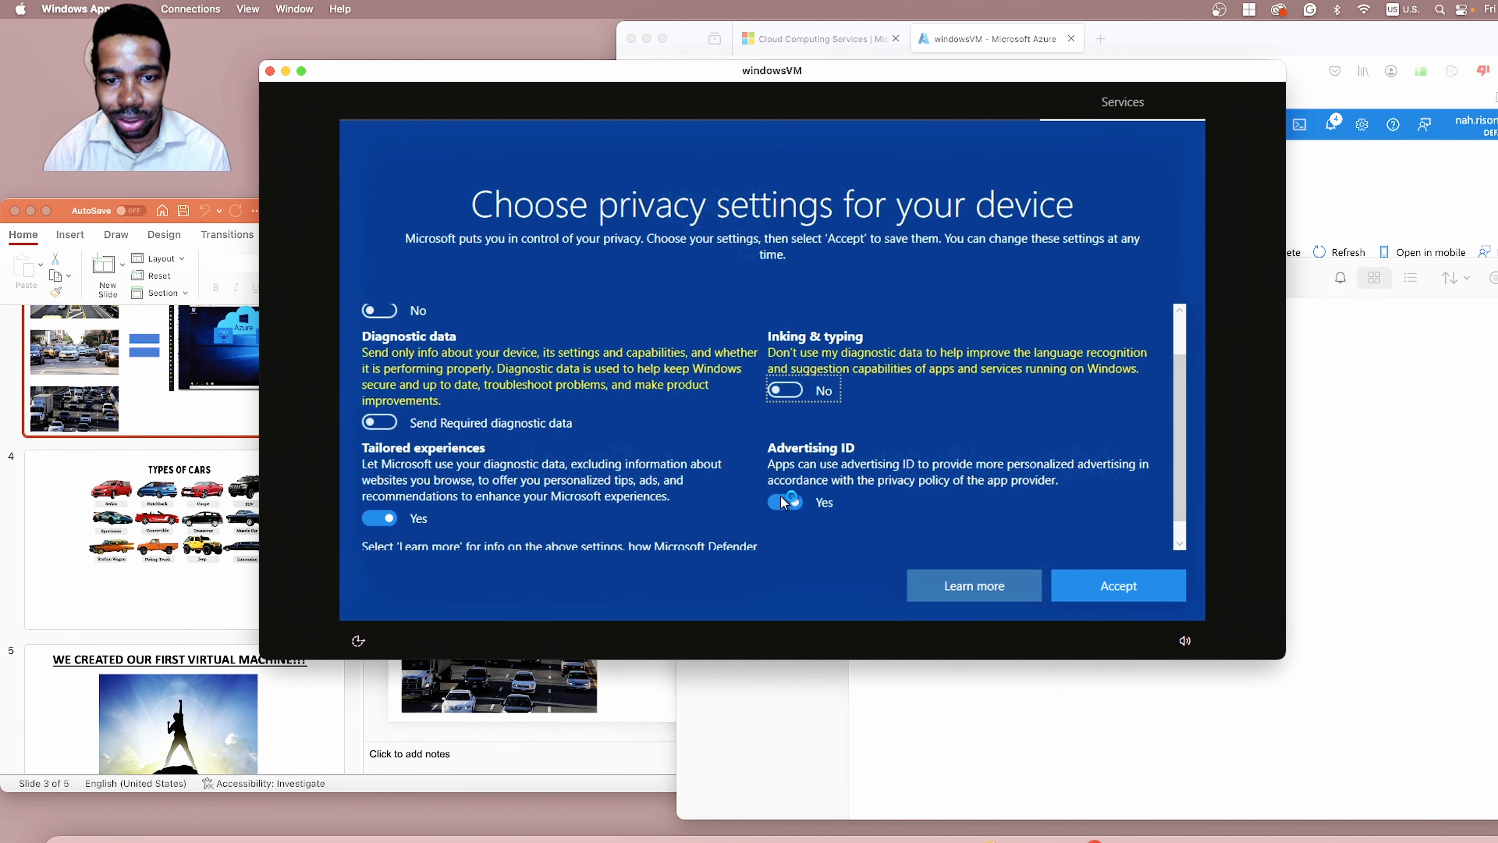
pyautogui.click(785, 503)
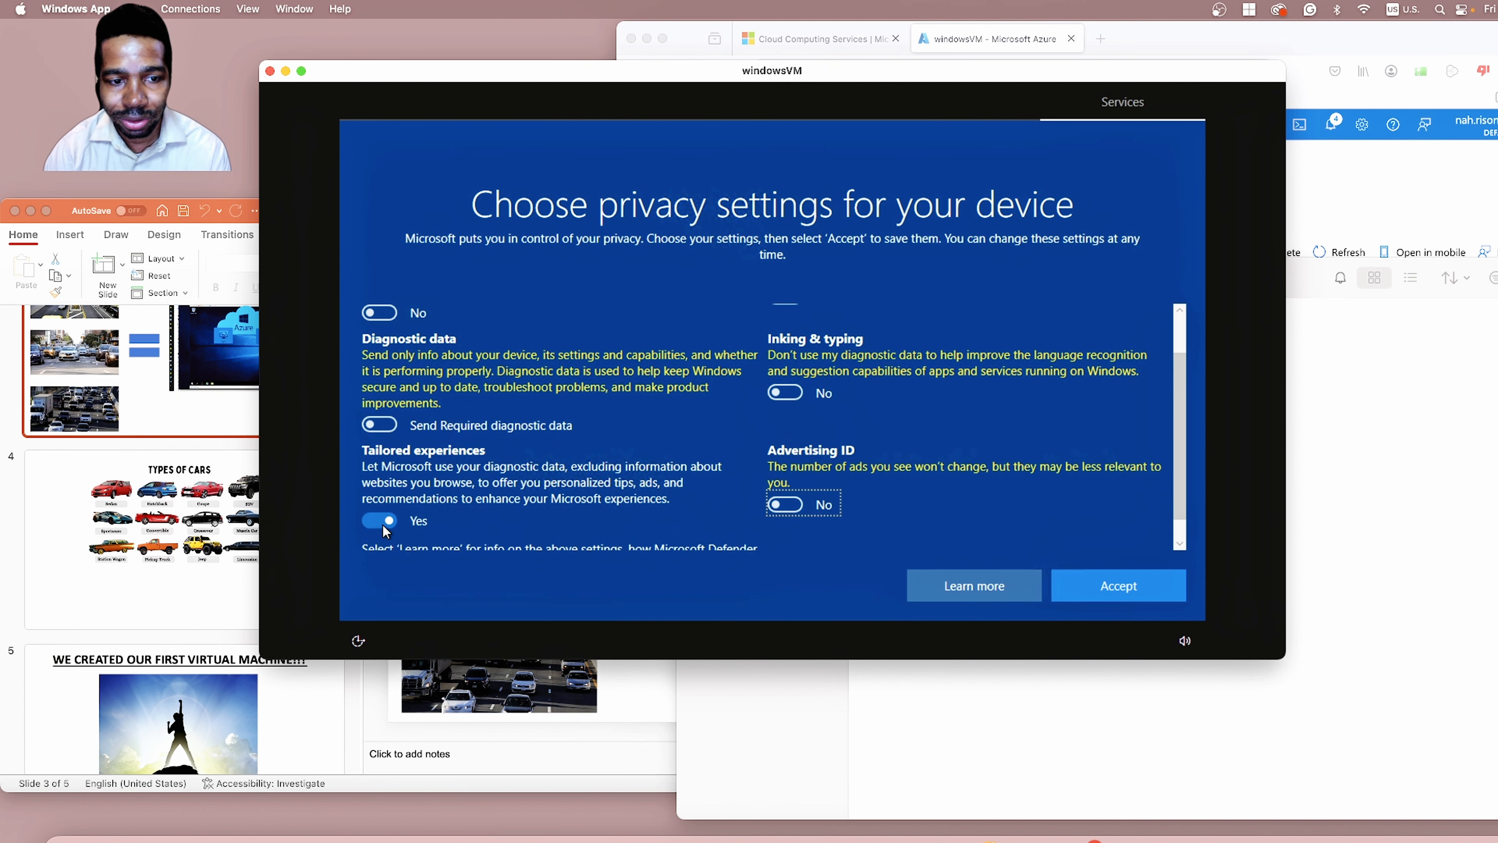
pyautogui.click(377, 520)
pyautogui.scroll(-1, 454, 490)
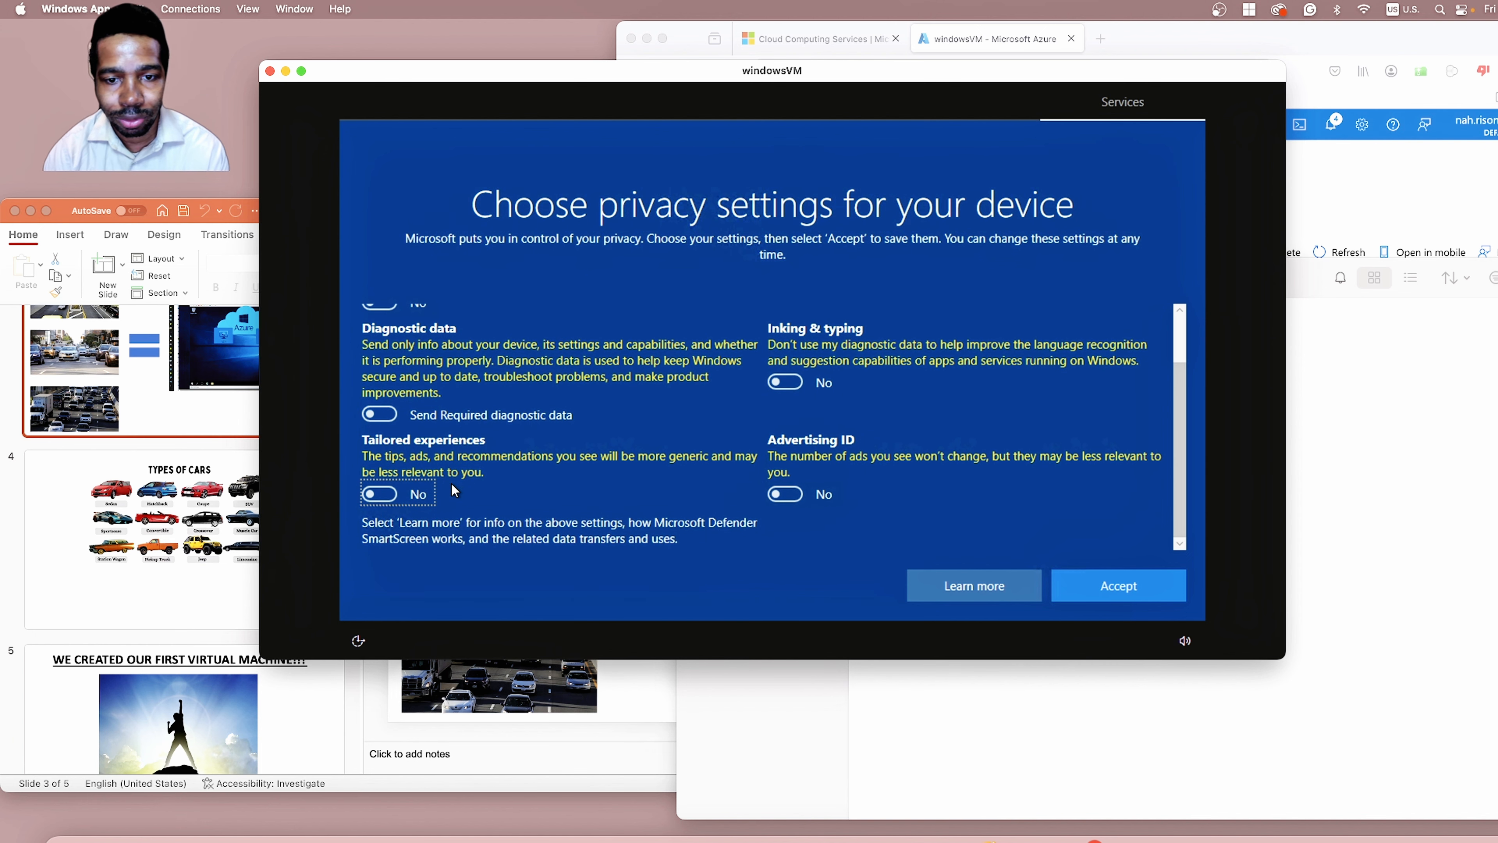
pyautogui.click(1105, 586)
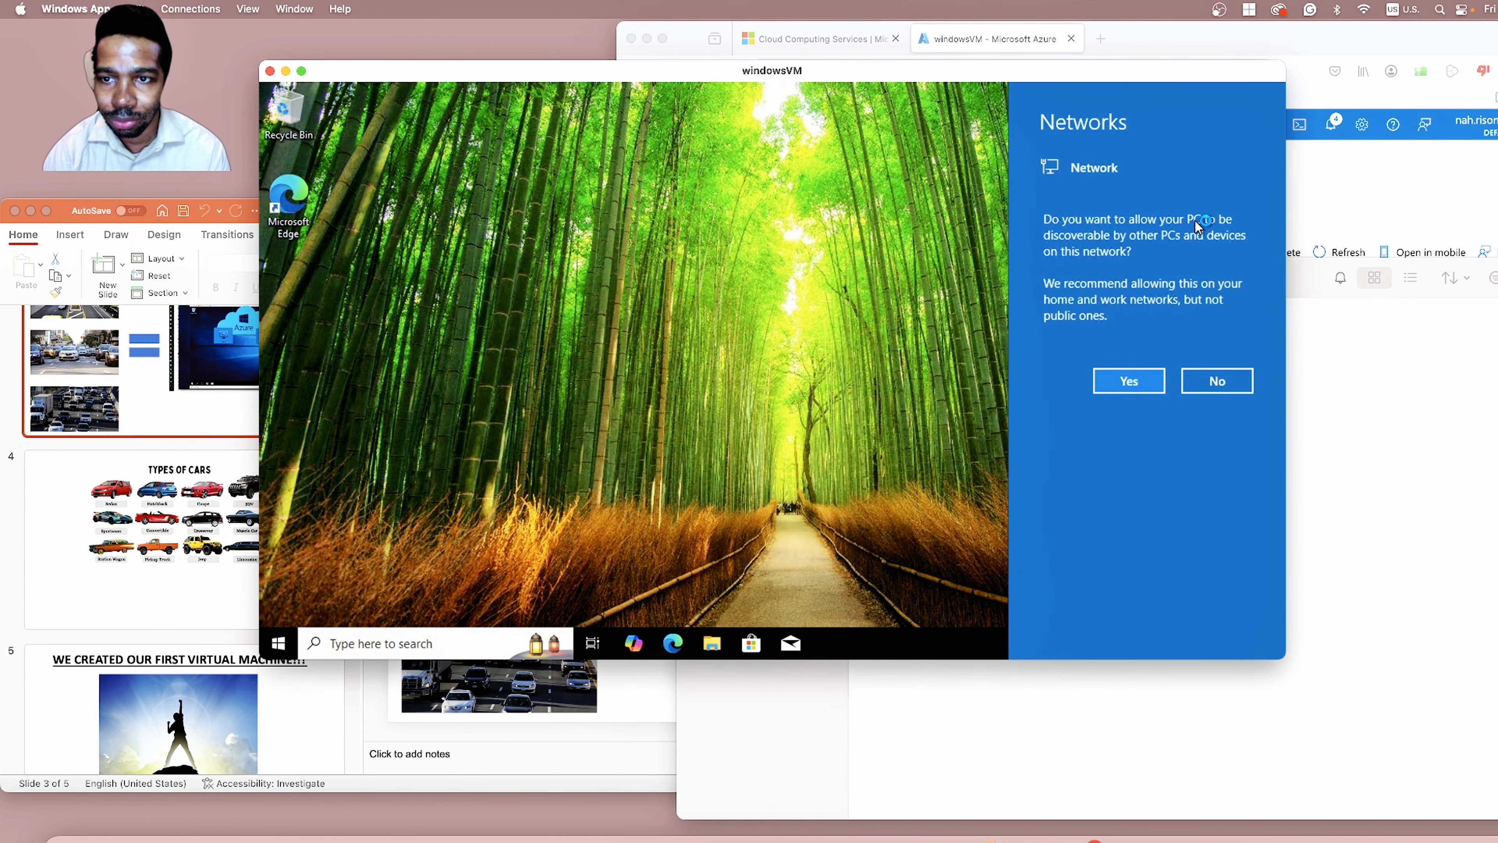
pyautogui.click(1129, 382)
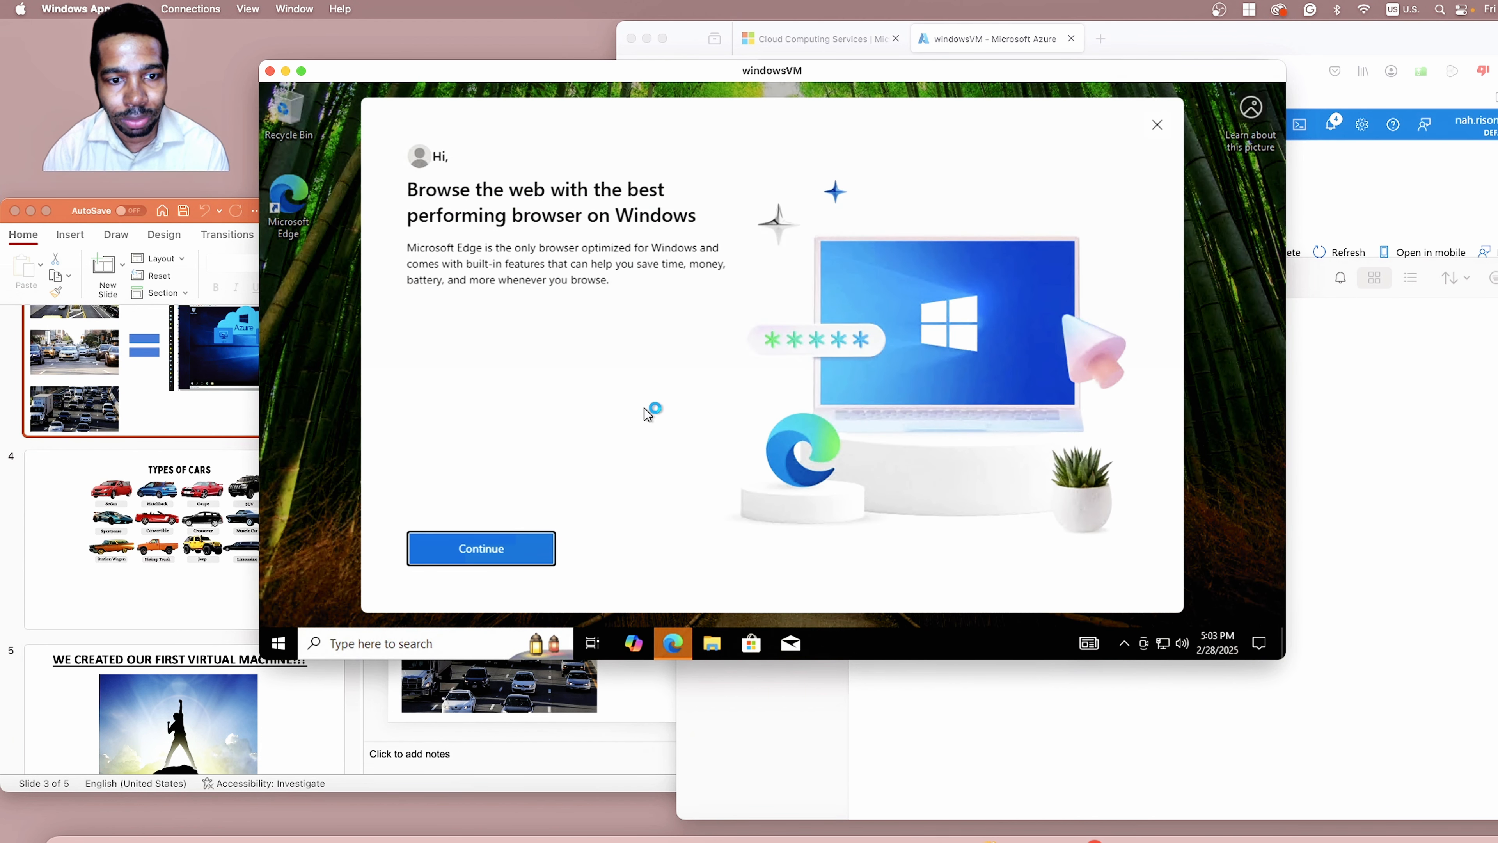
# Step: Complete the Microsoft Edge first-run setup without signing in or bringing over data from other browsers, and start browsing
pyautogui.click(497, 550)
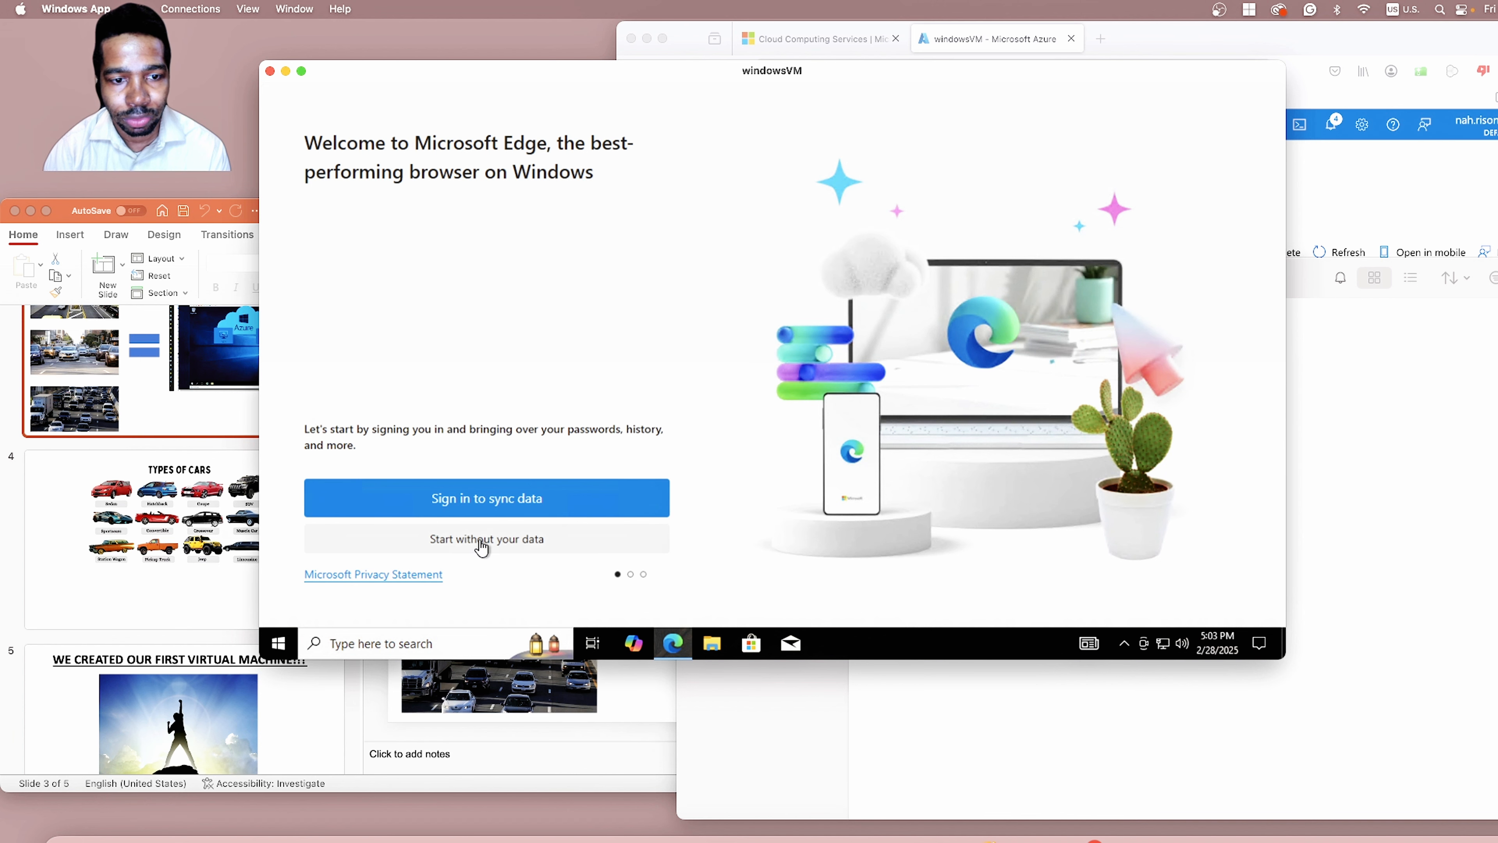
pyautogui.click(480, 539)
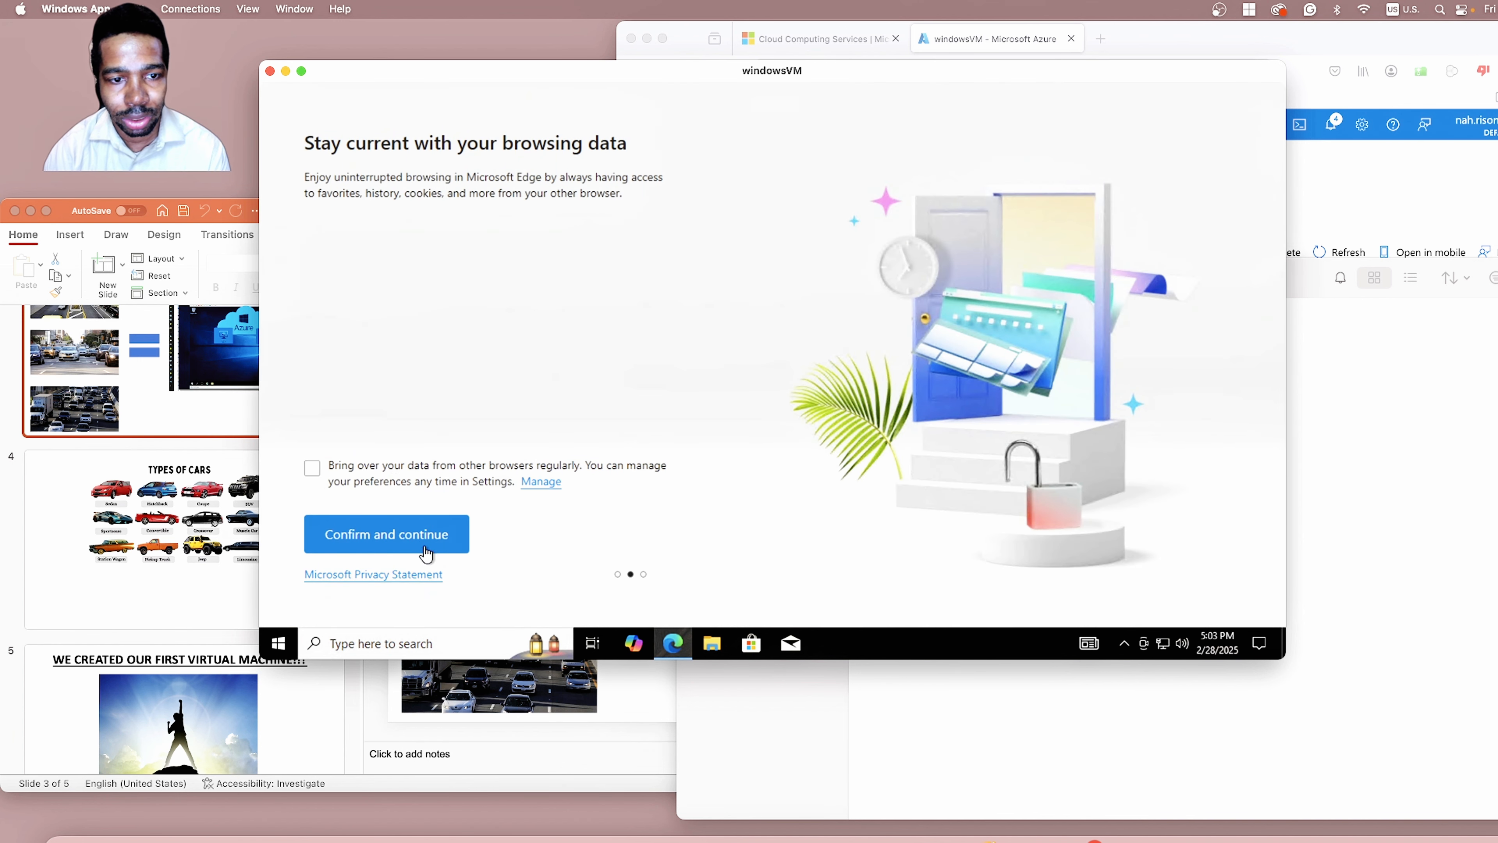
pyautogui.click(416, 534)
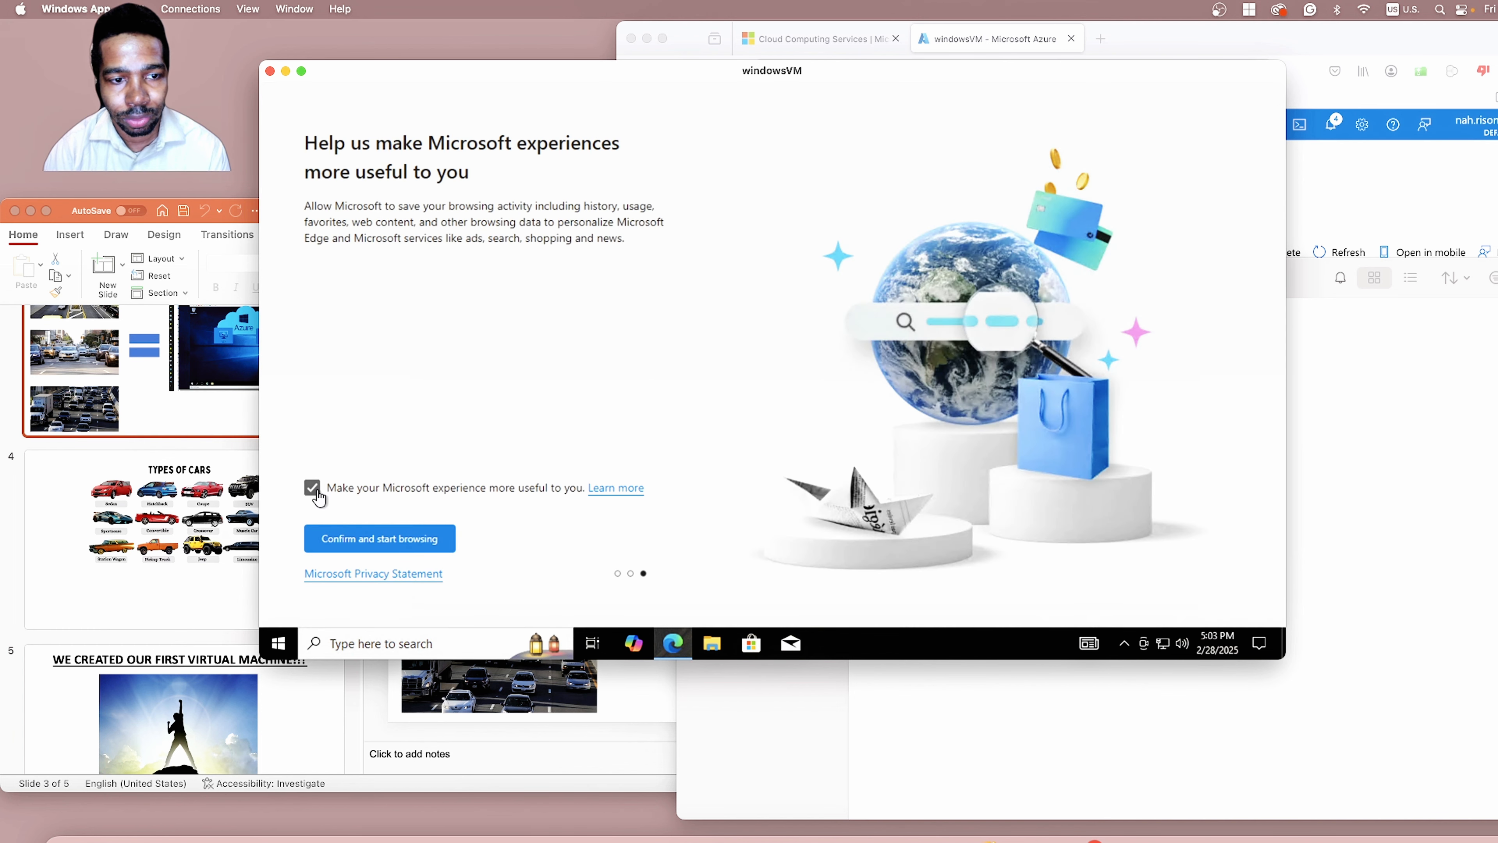
pyautogui.click(385, 538)
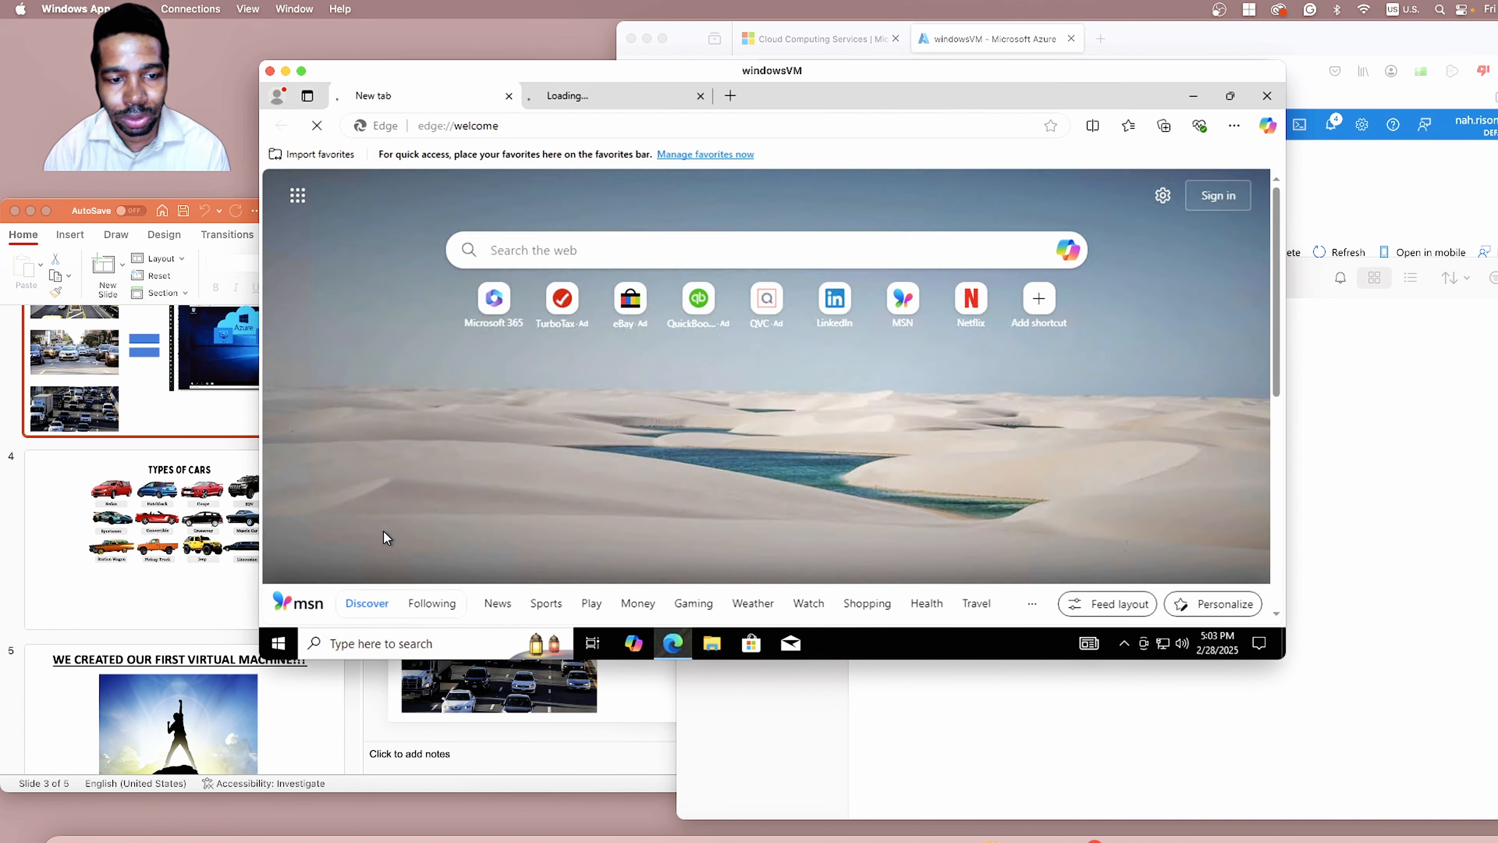
# Step: Restore the Edge window to a smaller size, close the extra new tab, and reposition the window on the remote desktop
pyautogui.click(1228, 96)
pyautogui.moveTo(807, 120); pyautogui.dragTo(887, 125)
pyautogui.click(602, 113)
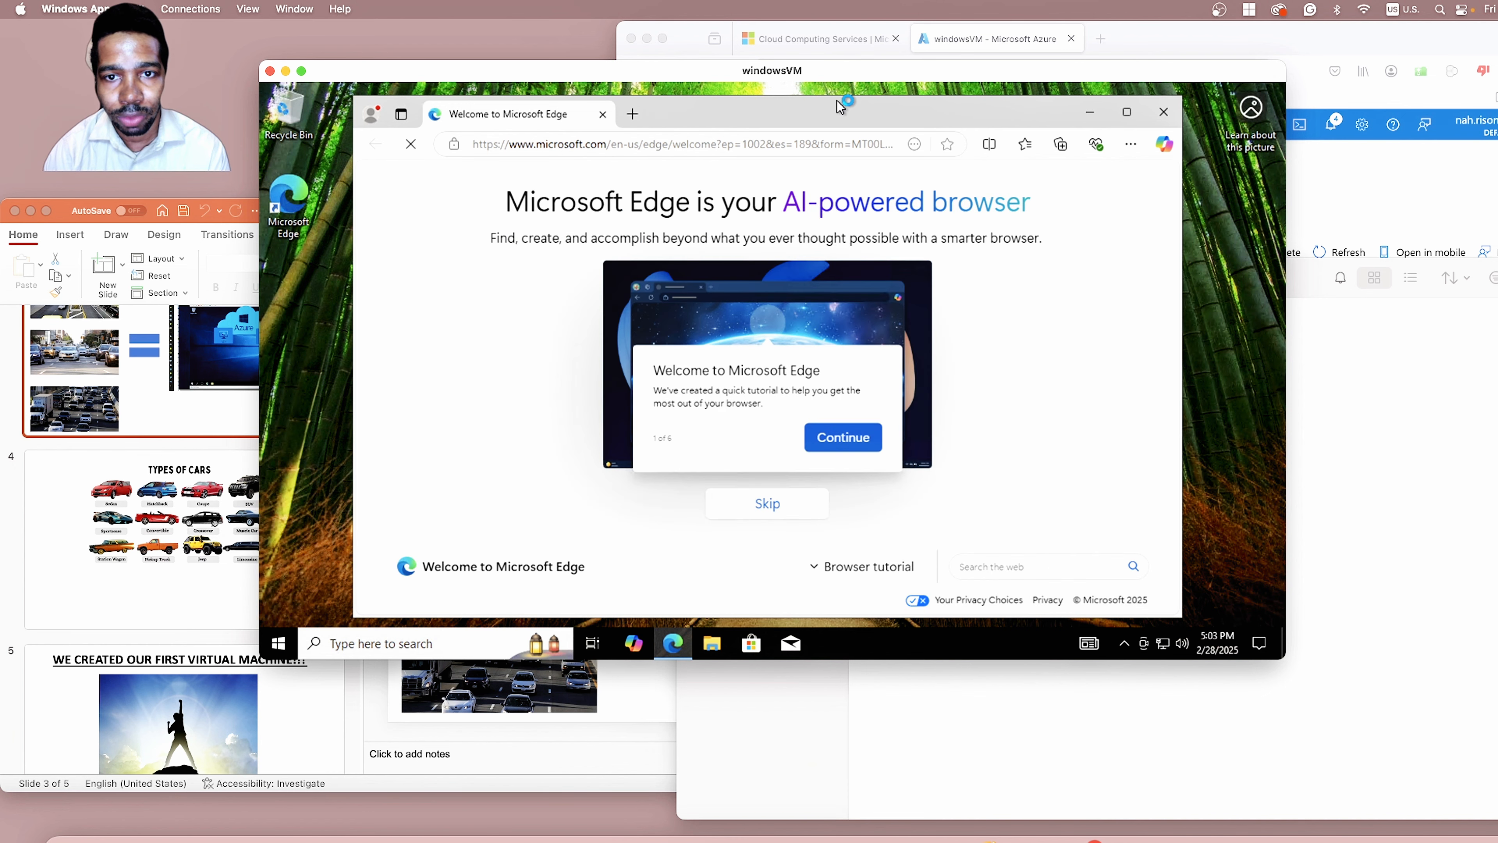
pyautogui.moveTo(837, 102)
pyautogui.mouseDown()
pyautogui.moveTo(835, 448)
pyautogui.moveTo(837, 102)
pyautogui.mouseUp()
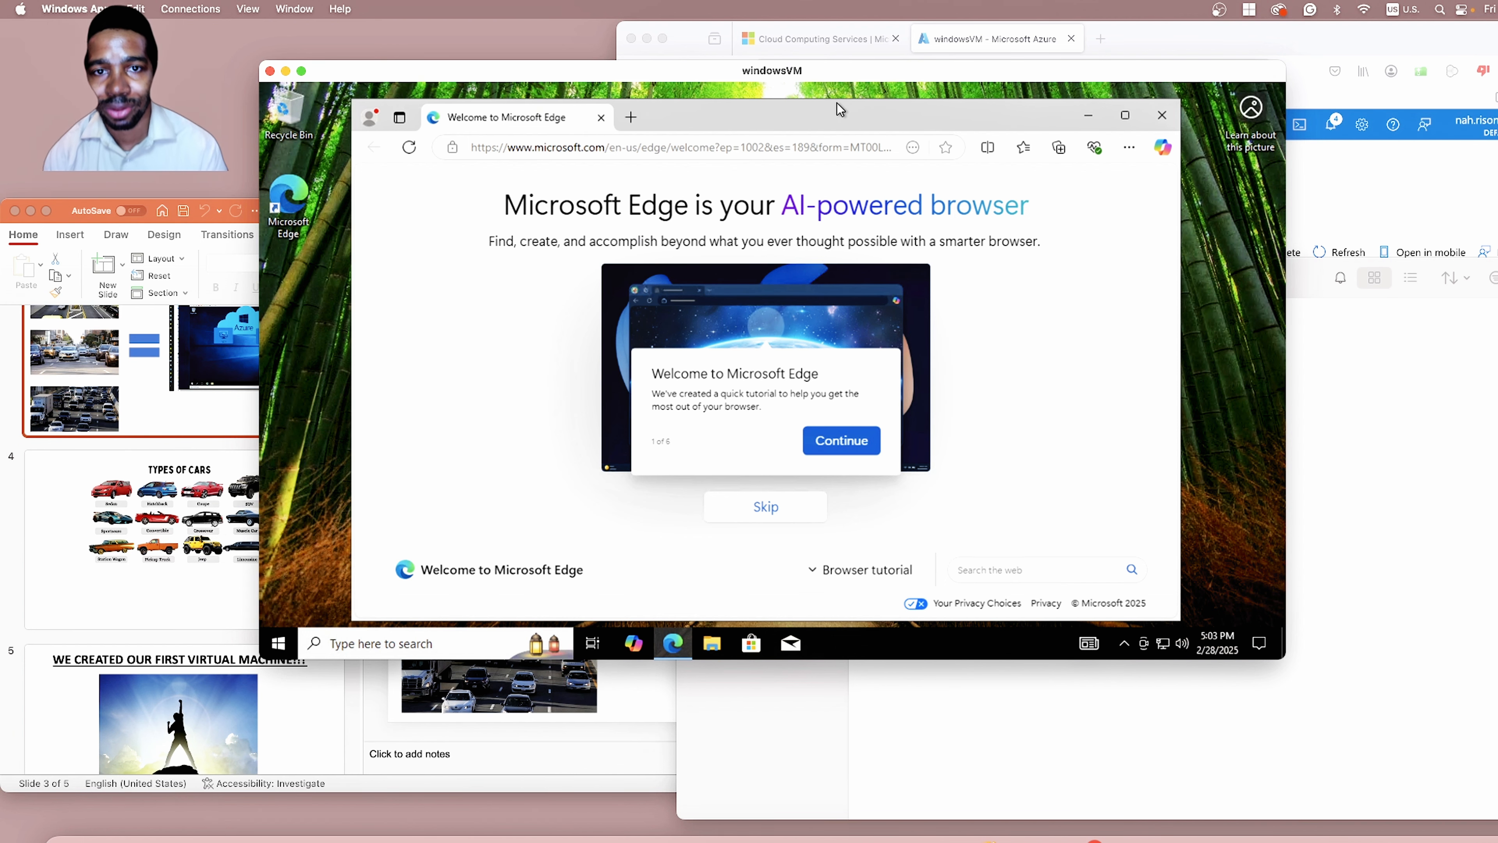
pyautogui.moveTo(957, 105); pyautogui.dragTo(862, 94)
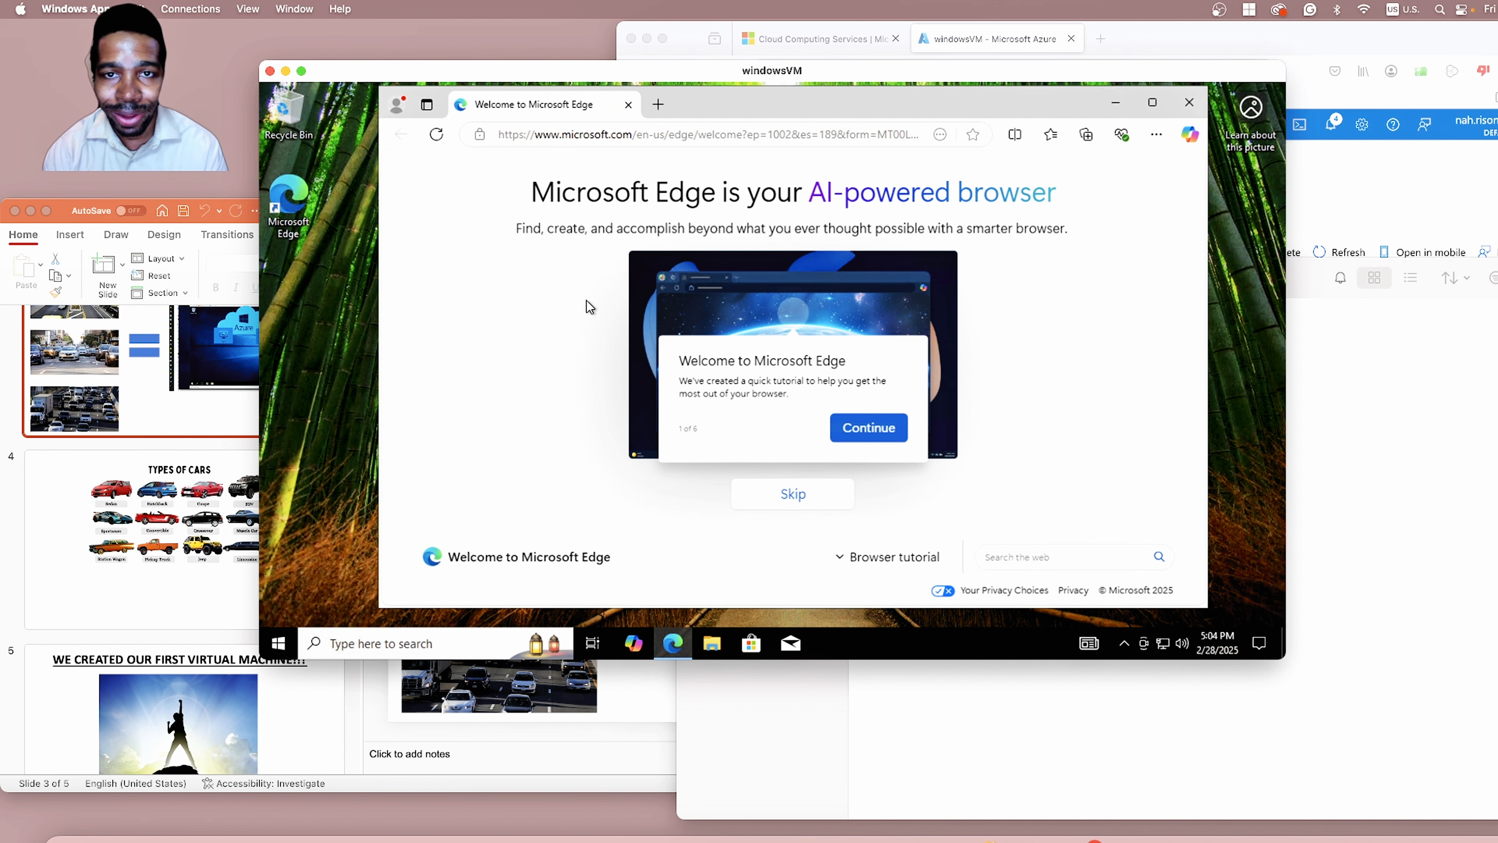
# Step: Switch to the VirtualMachineFlowChart presentation in PowerPoint and start the slide show from slide 5, WE CREATED OUR FIRST VIRTUAL MACHINE!!!
pyautogui.click(294, 706)
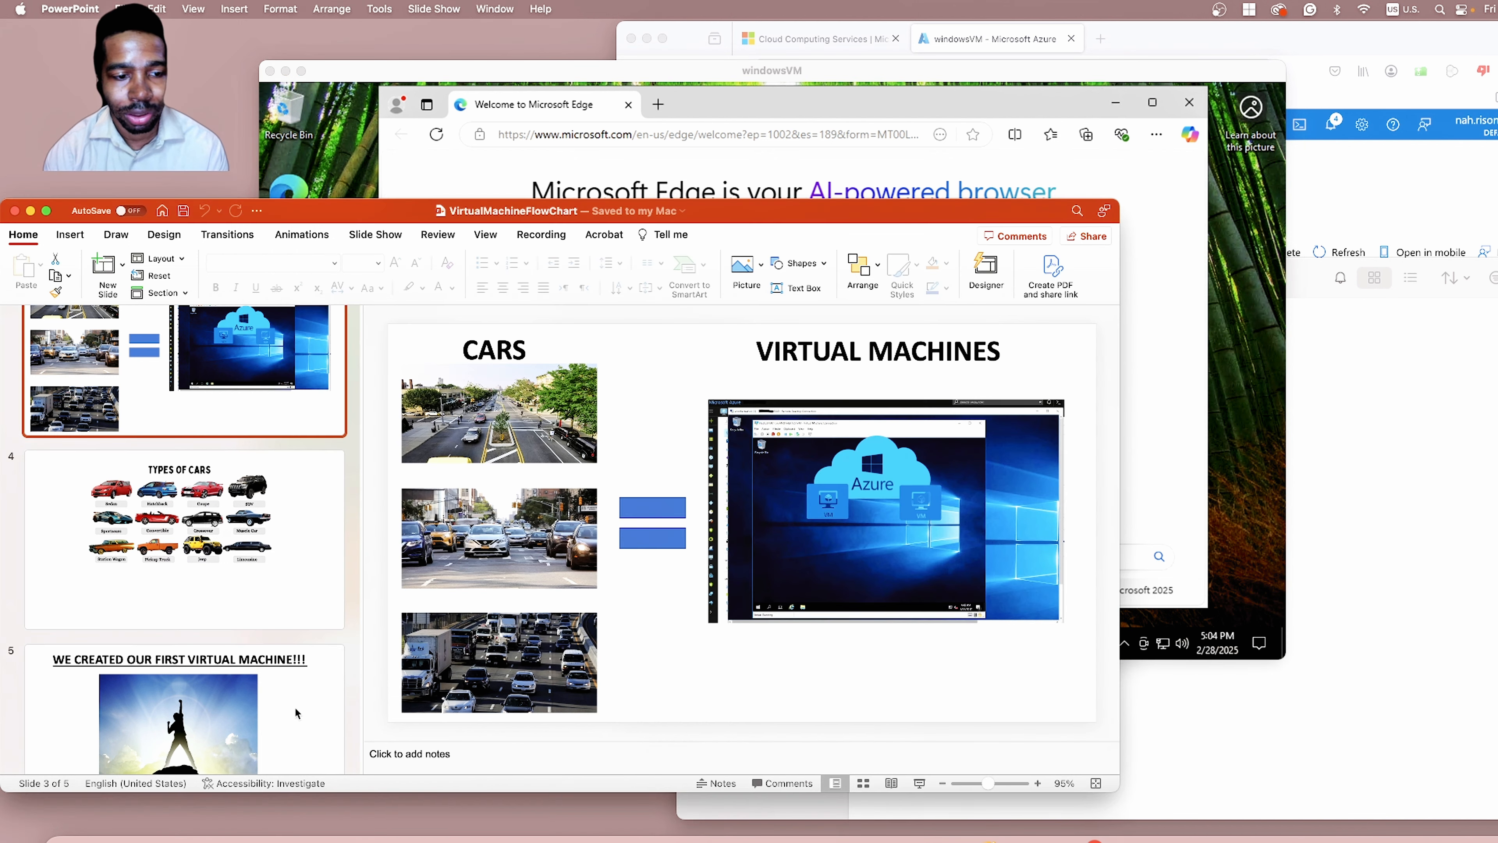
pyautogui.click(293, 707)
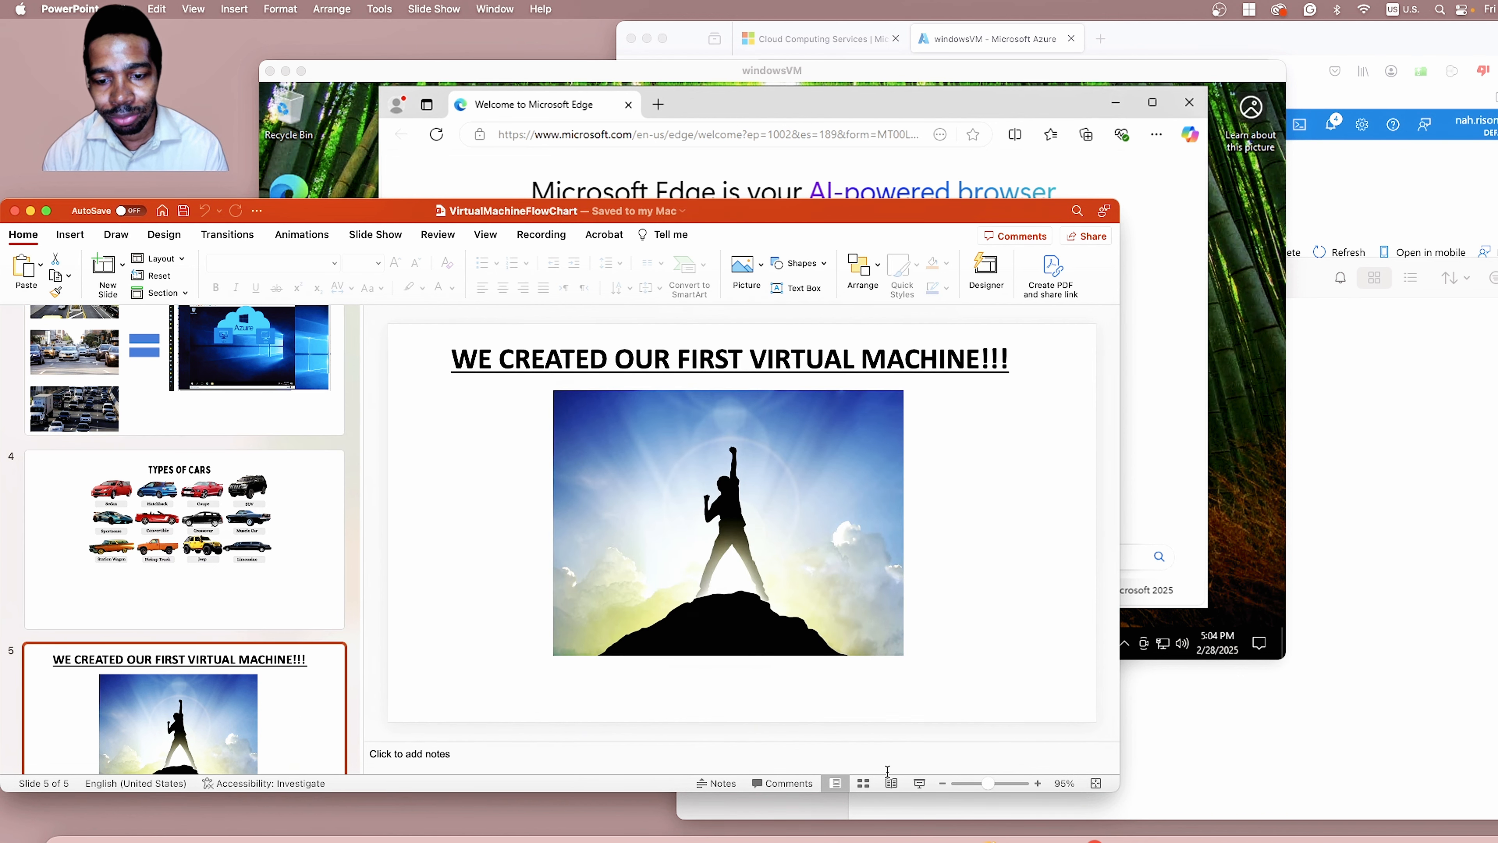
pyautogui.click(918, 783)
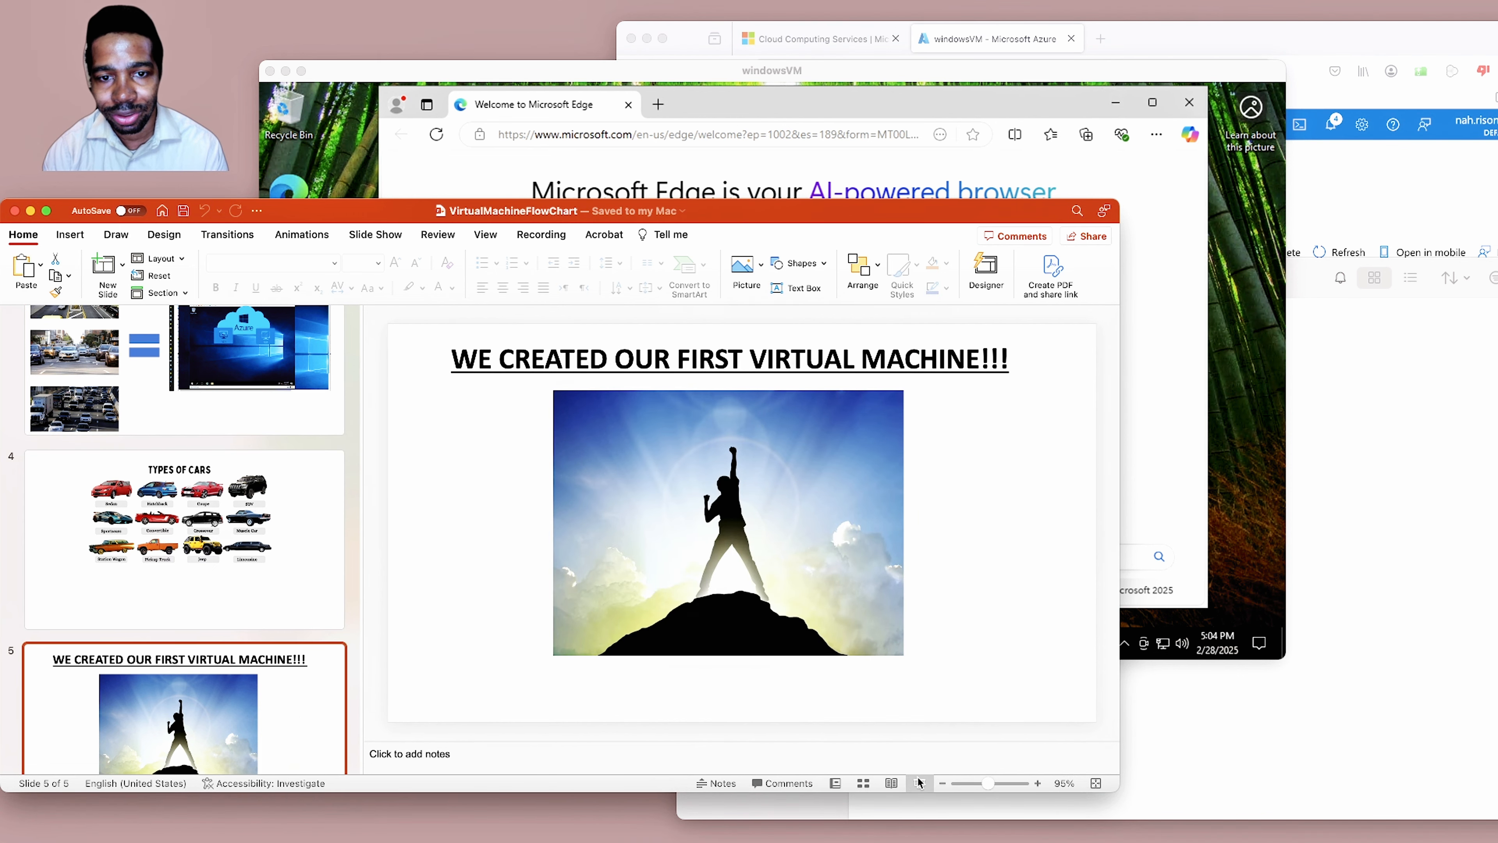